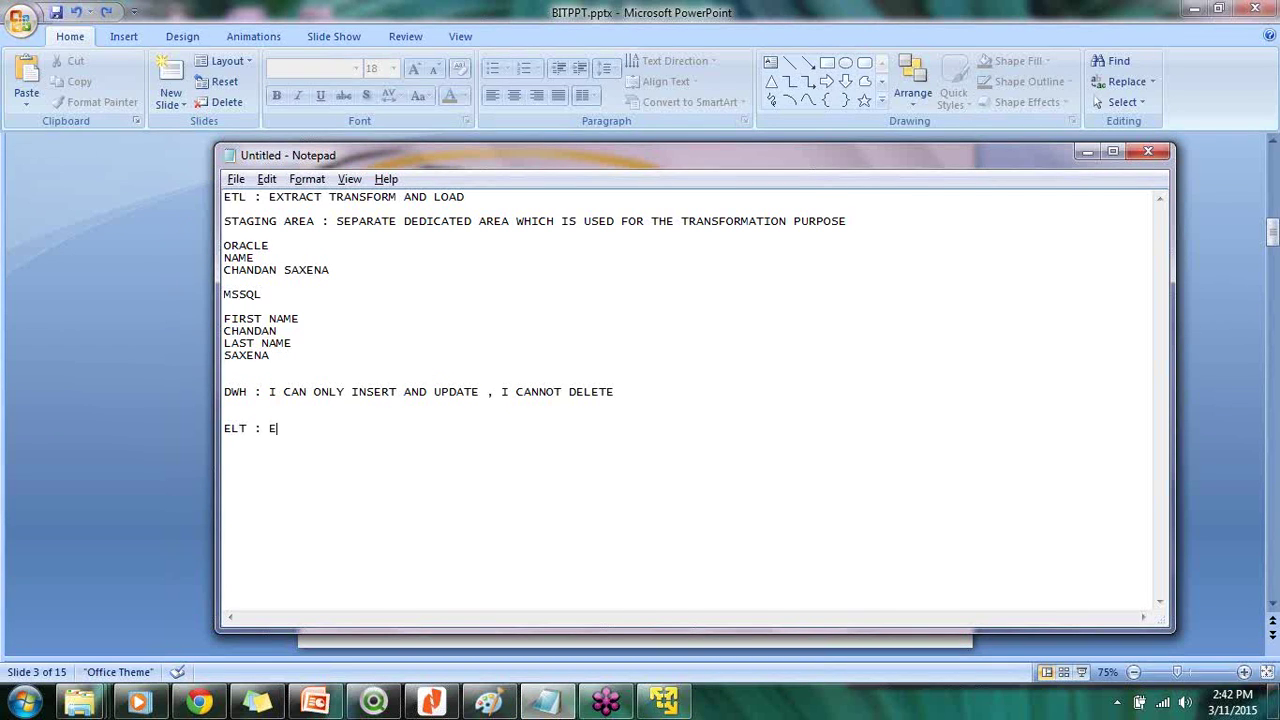
- Complete the ELT definition in the notes as "EXTRACT LOAD AND TRANSFORM" and review the ETL architecture diagram in Paint
text(RACT LOAD AND TRANSFORM)
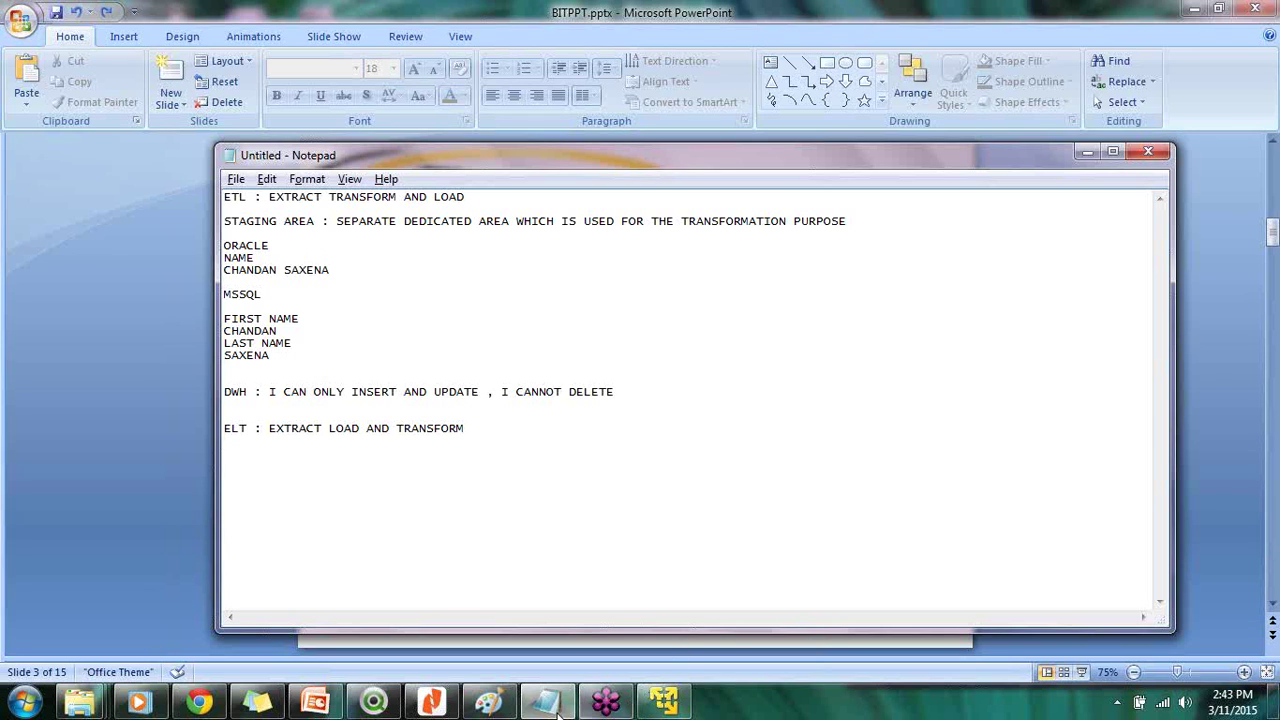
click(503, 708)
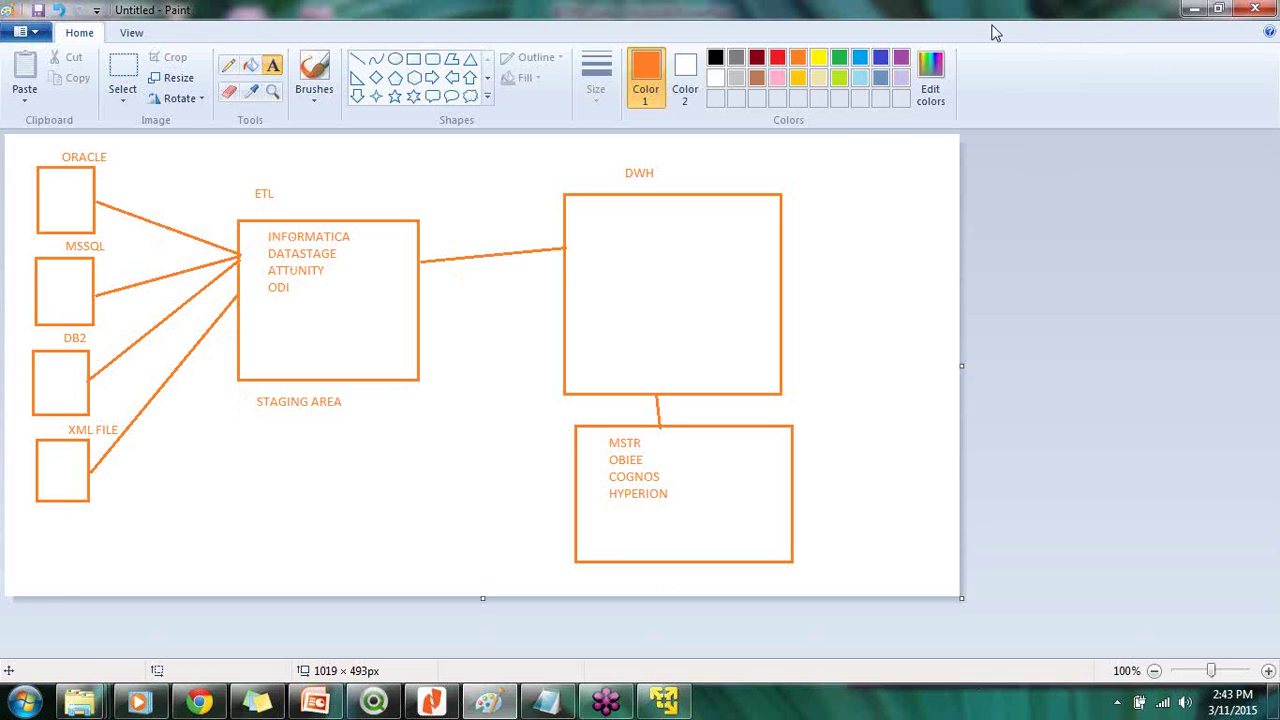
click(1193, 8)
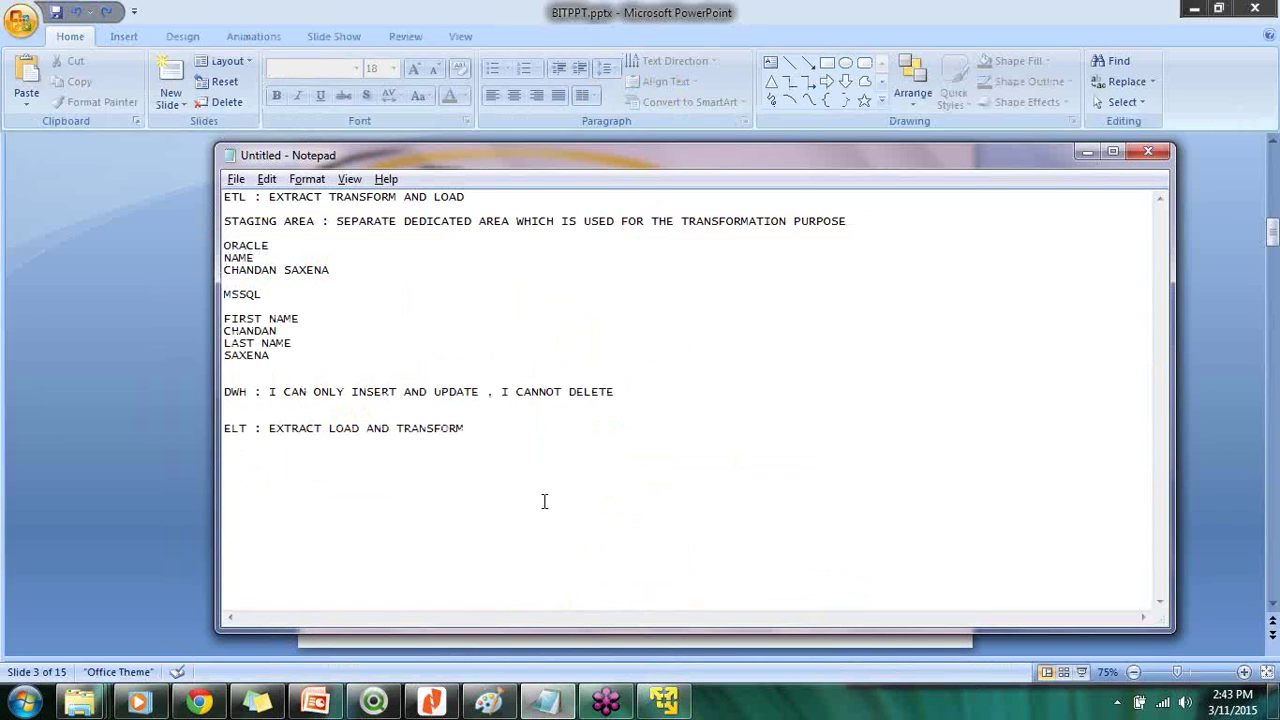
- Add a SOURCE heading below the ELT line in the notes, with ORACLE beneath it
text(URE)
key(BackSpace)
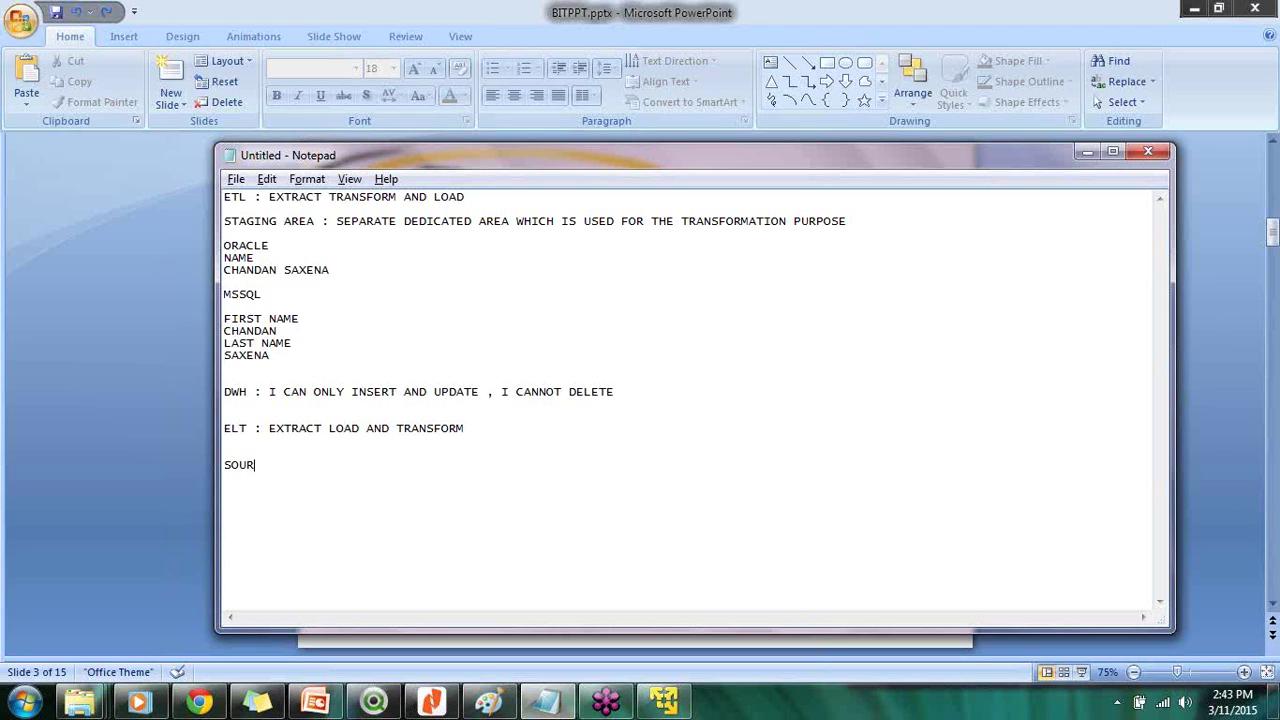
text(ORACLE )
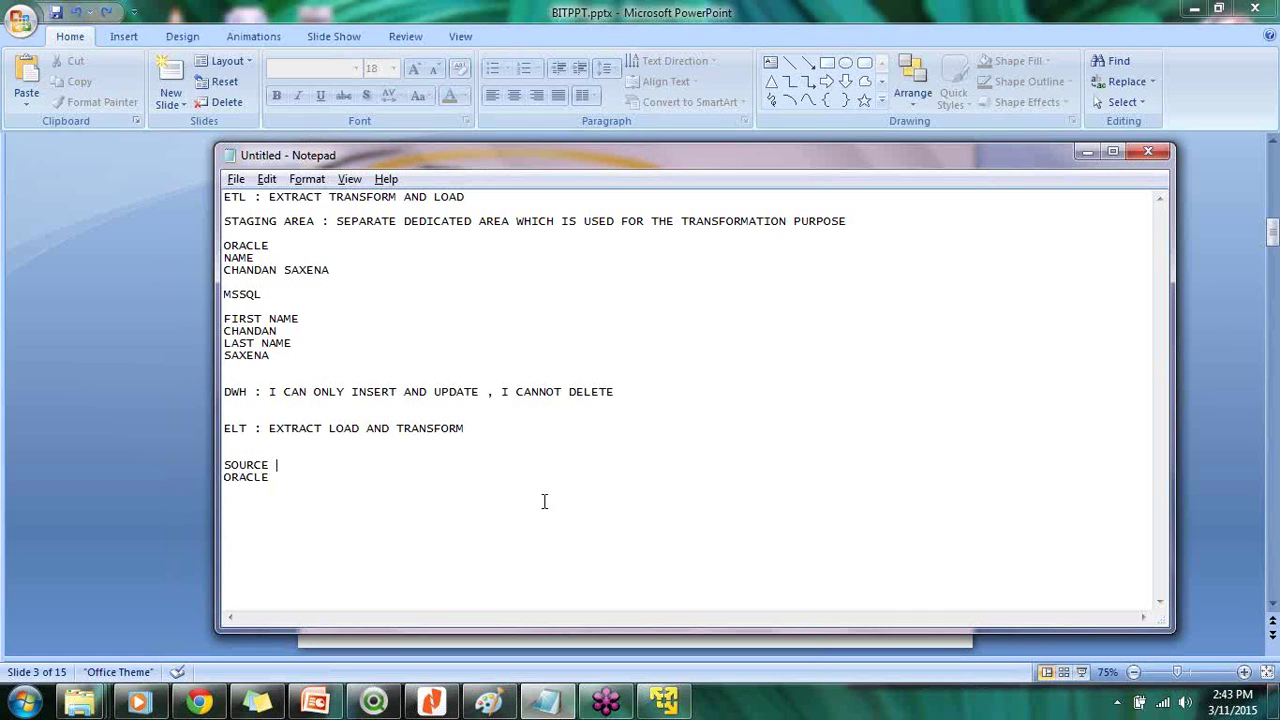
- Add a TARGET heading beside SOURCE, leave a blank line below the headings, and enter FILE beside ORACLE
text(FILE)
key(BackSpace)
key(BackSpace)
key(BackSpace)
key(BackSpace)
text(TRAGET)
key(BackSpace)
key(BackSpace)
key(BackSpace)
key(BackSpace)
key(BackSpace)
text(ARGET)
key(Return)
key(Down)
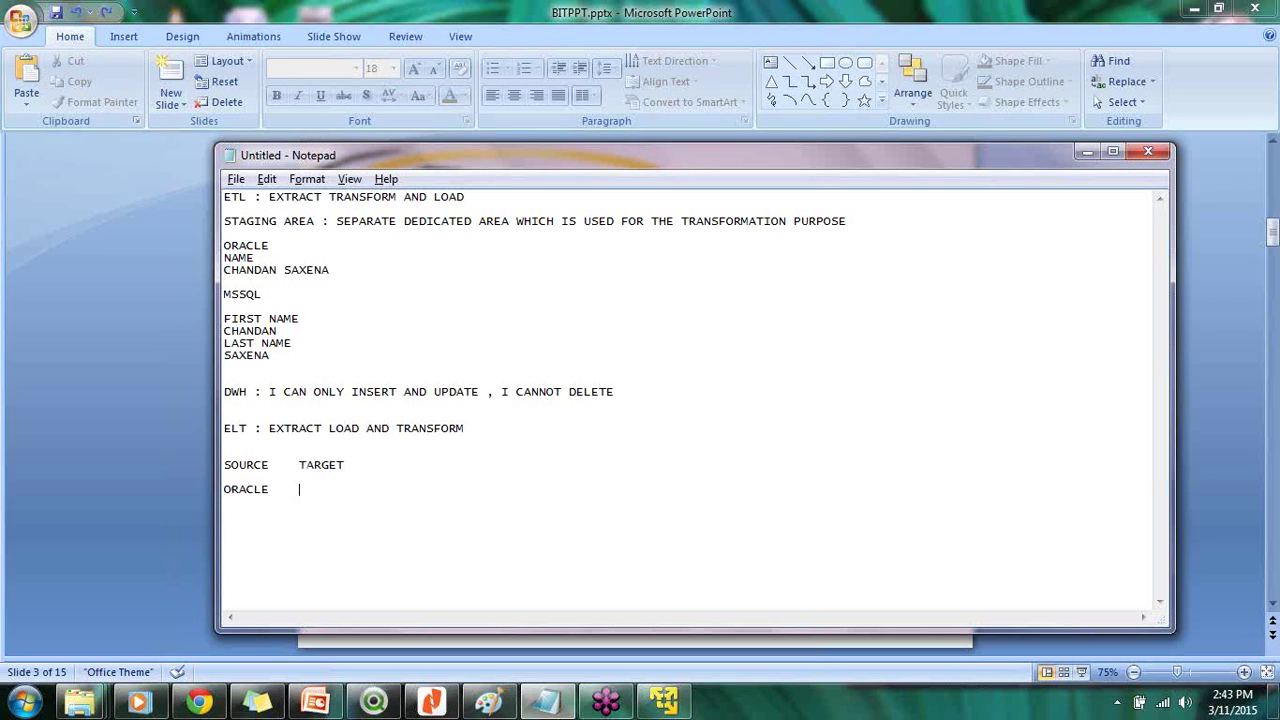
text(FILE)
- Open a new blank Paint canvas and add the text label "SOURCE :ORACLE" near its upper left corner
click(1089, 152)
click(22, 702)
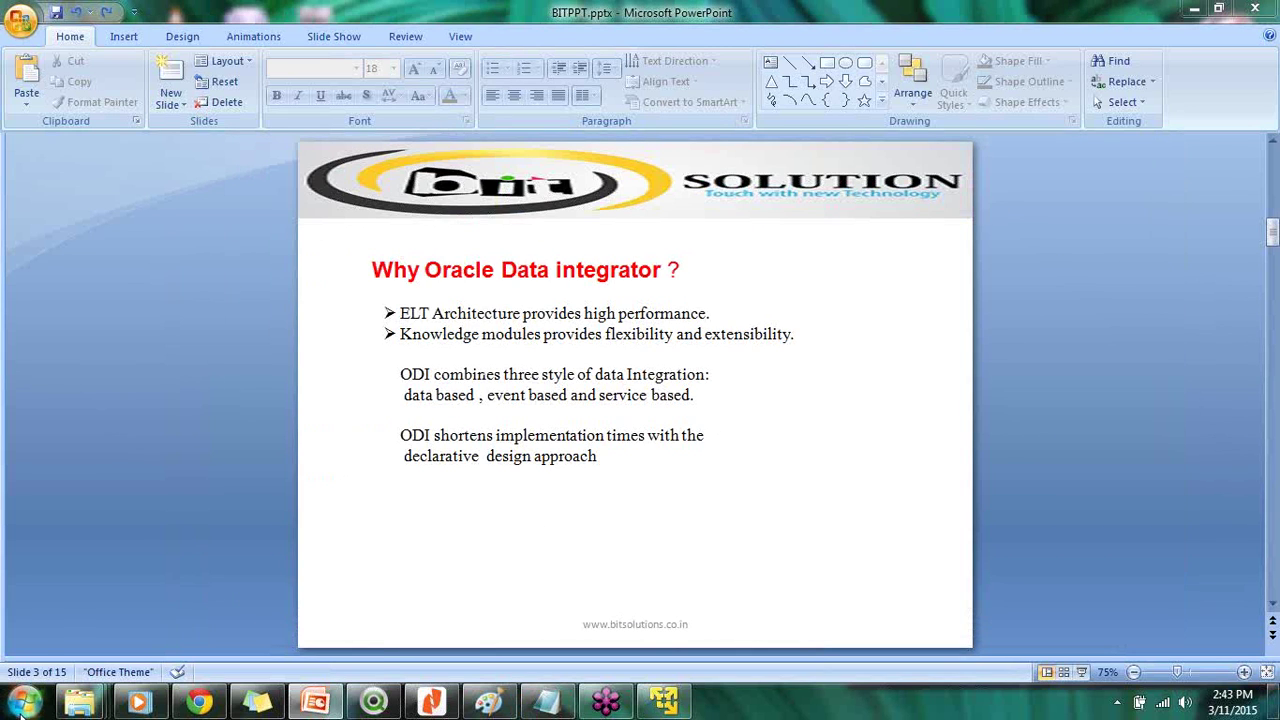
click(98, 382)
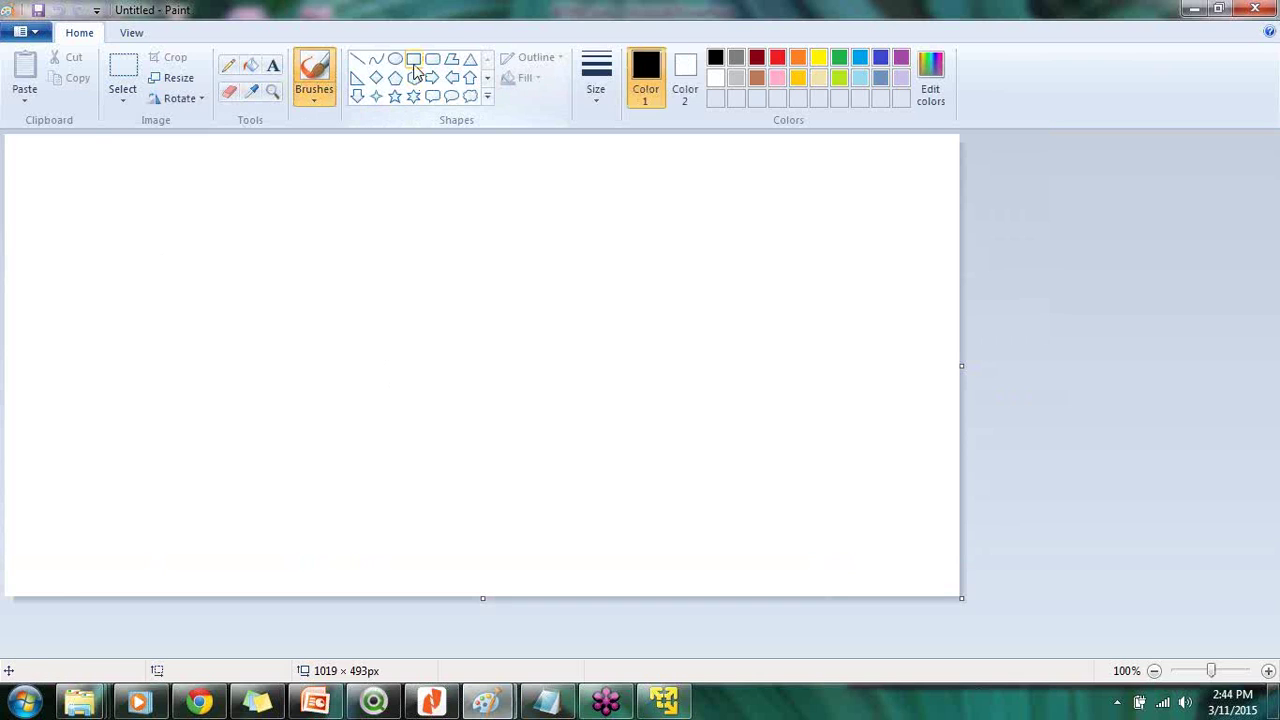
click(272, 66)
click(92, 162)
text(ORACLE)
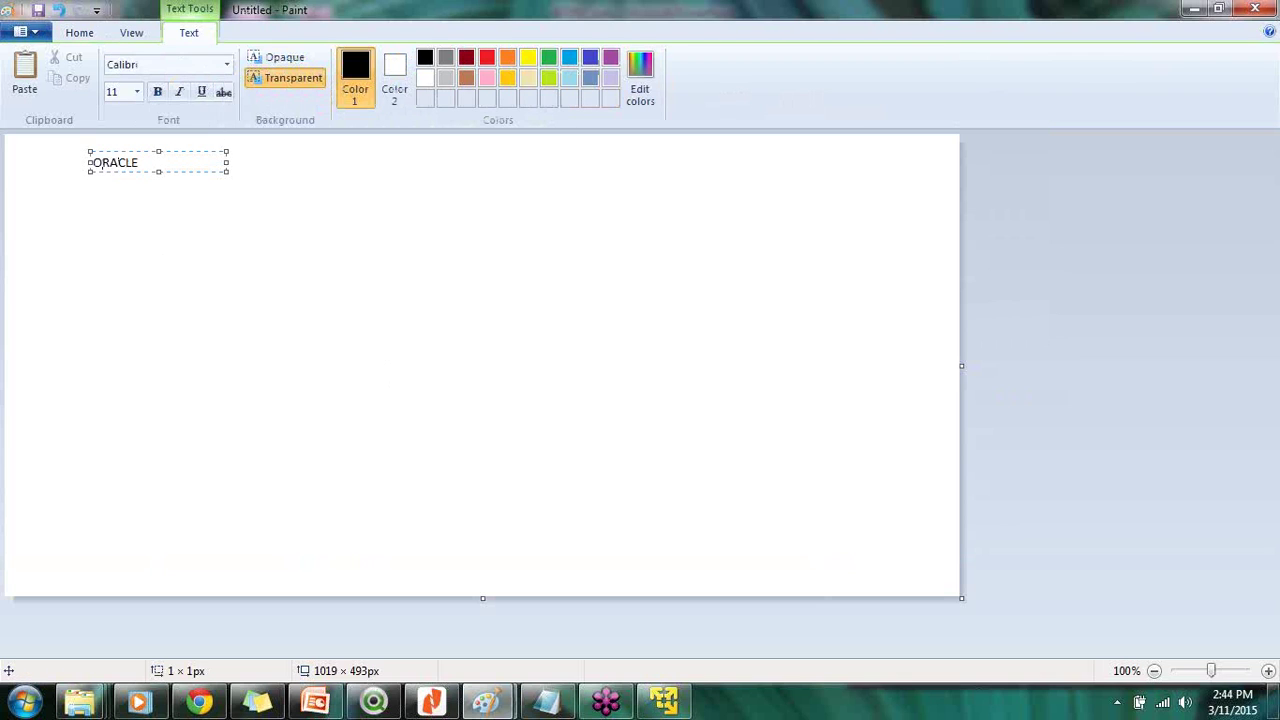
drag(141, 162, 128, 161)
text(SOURCE)
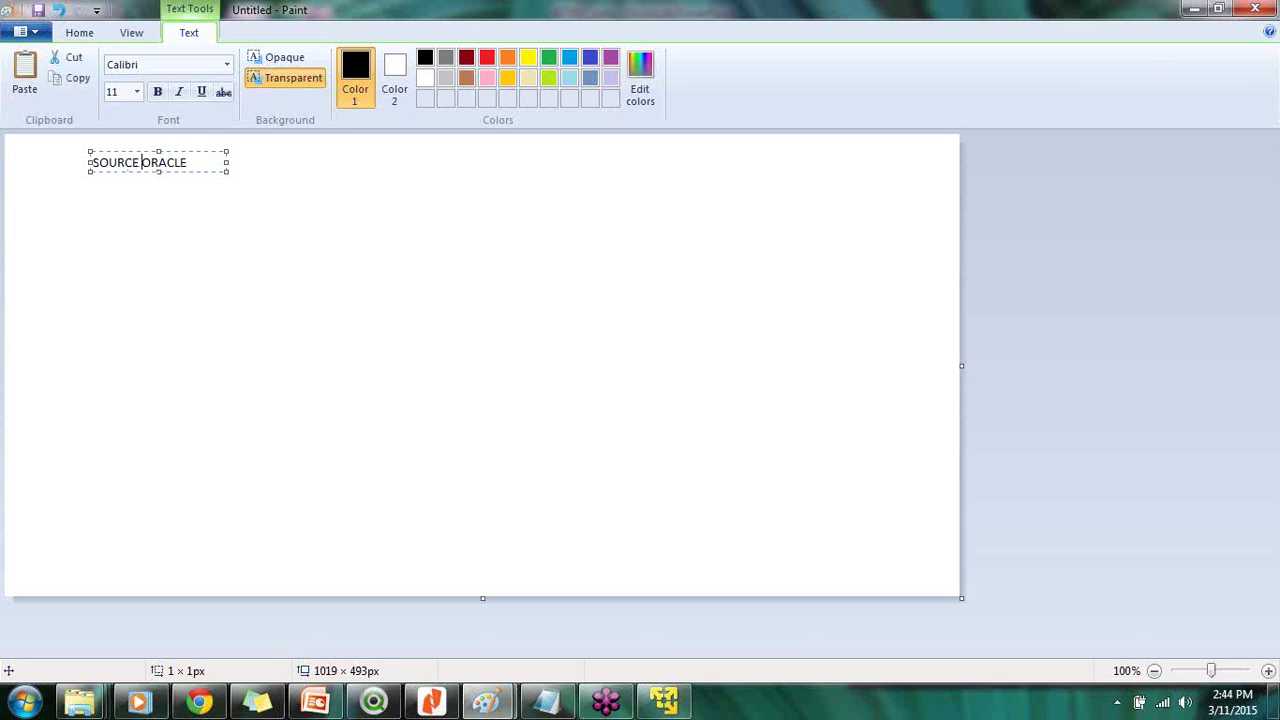
text( :)
- Add the text label "TARGET :FILE" to the right of the source label, at about the same height
click(588, 160)
click(587, 153)
text(TARGE)
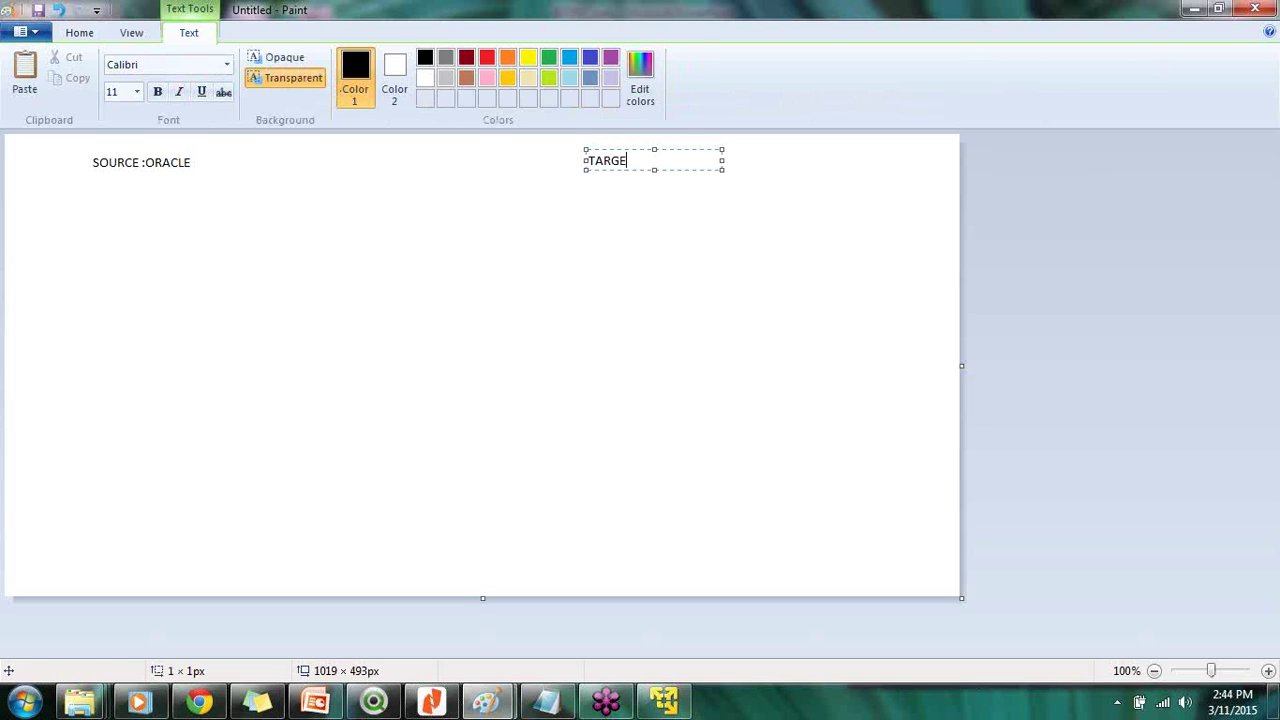
text(T :FILE)
- Draw one black rectangle below the SOURCE label and a wider one below the TARGET label
click(80, 33)
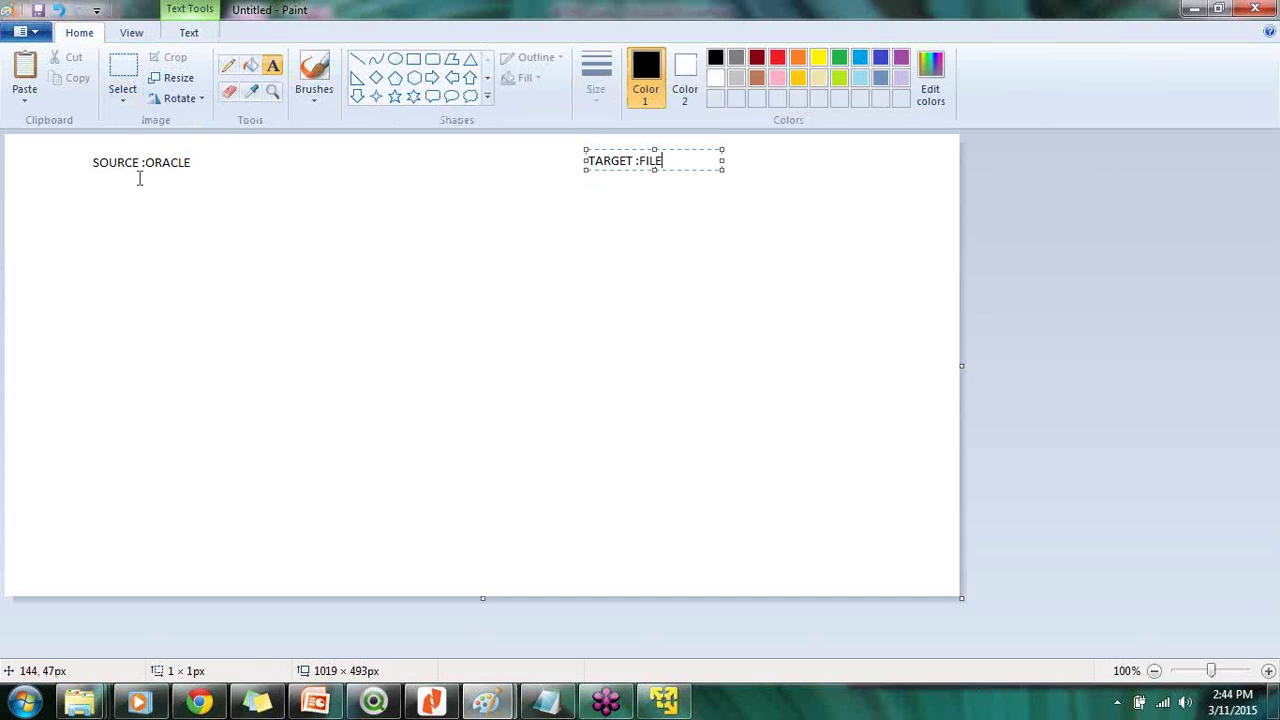
click(414, 58)
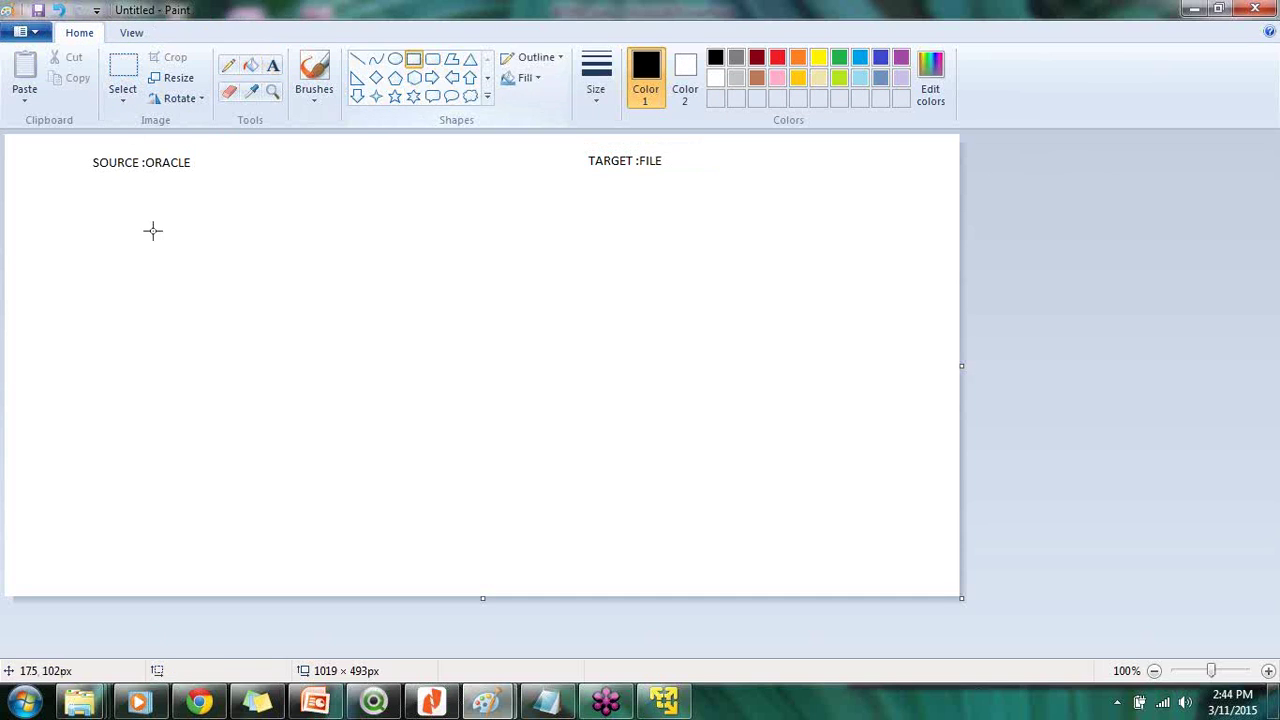
drag(100, 207, 228, 322)
drag(585, 205, 770, 310)
click(735, 332)
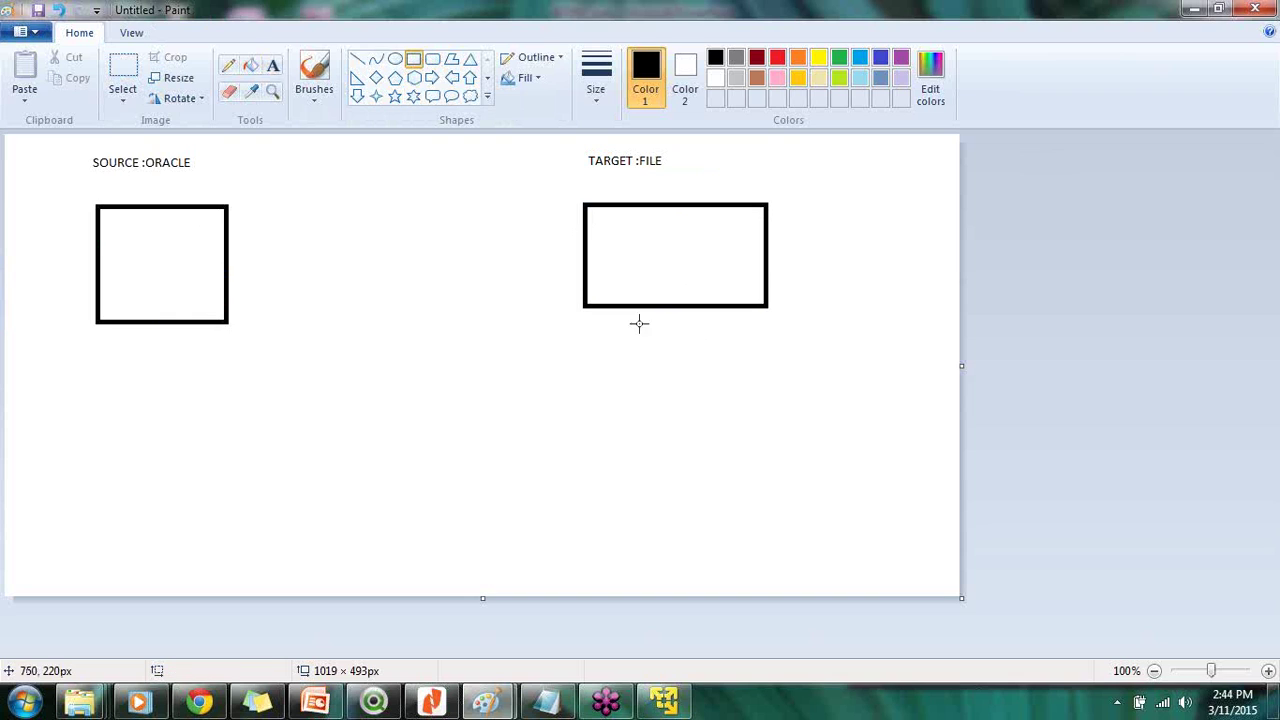
- Connect the source box to the target box with a black line spanning about 383 × 11 px
click(357, 58)
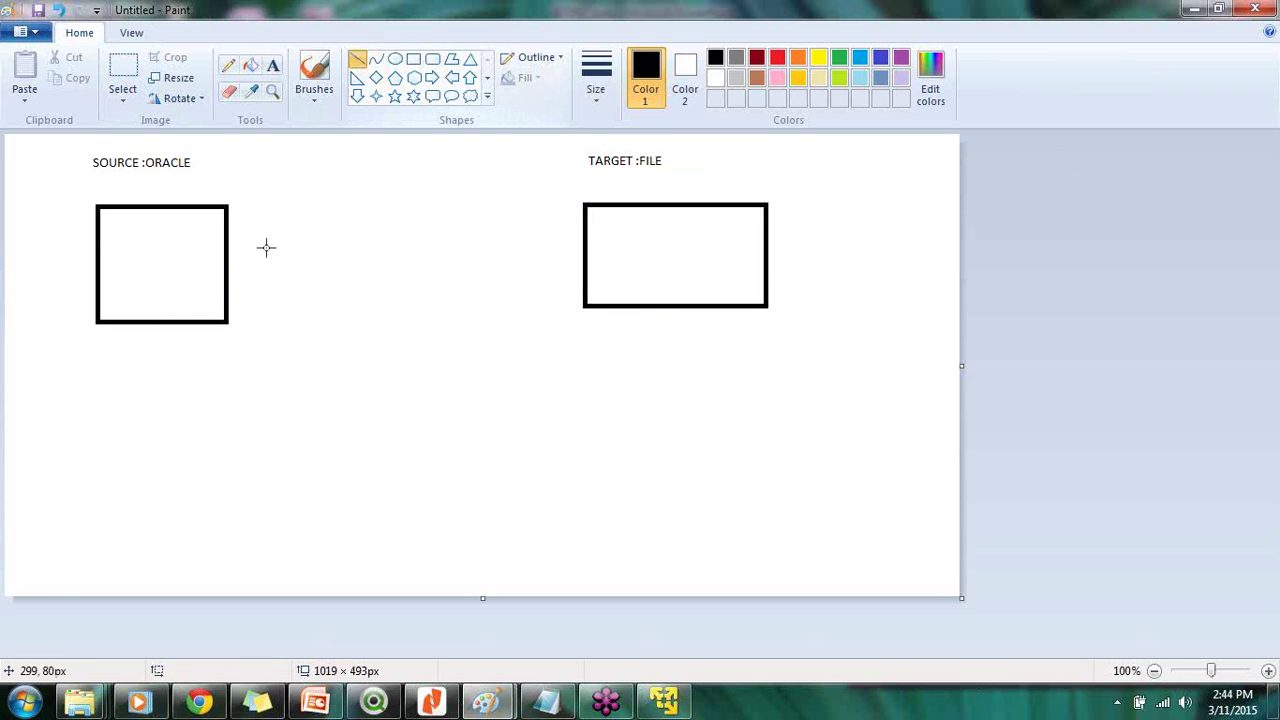
drag(229, 265, 588, 256)
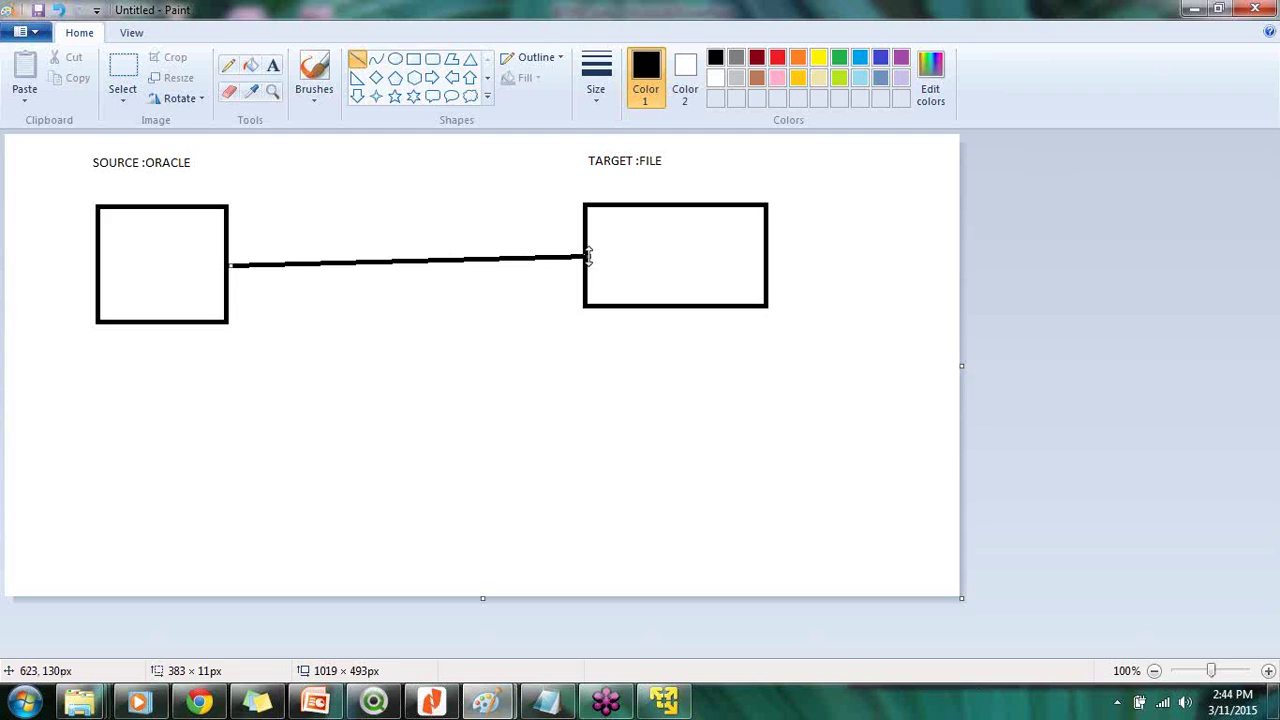
drag(588, 256, 588, 256)
- Draw a small black rectangle, about 55 × 41 px, inside the lower right part of the source box
click(413, 59)
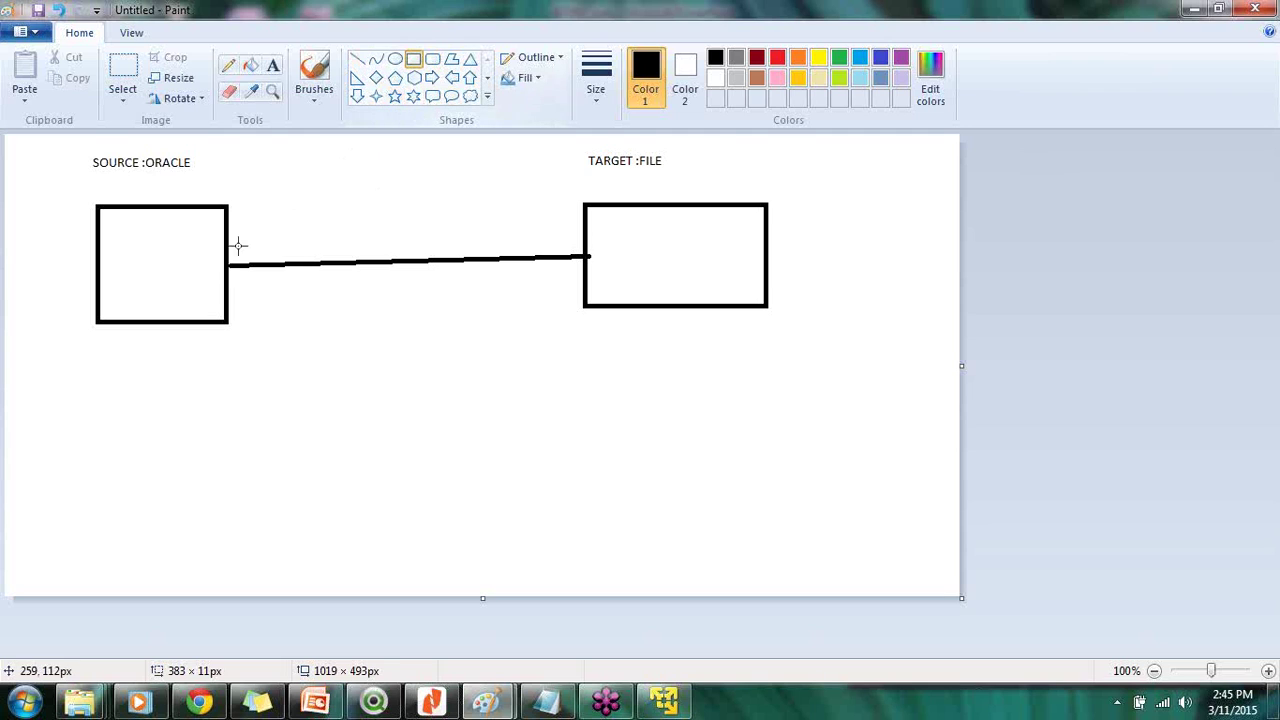
drag(155, 265, 209, 305)
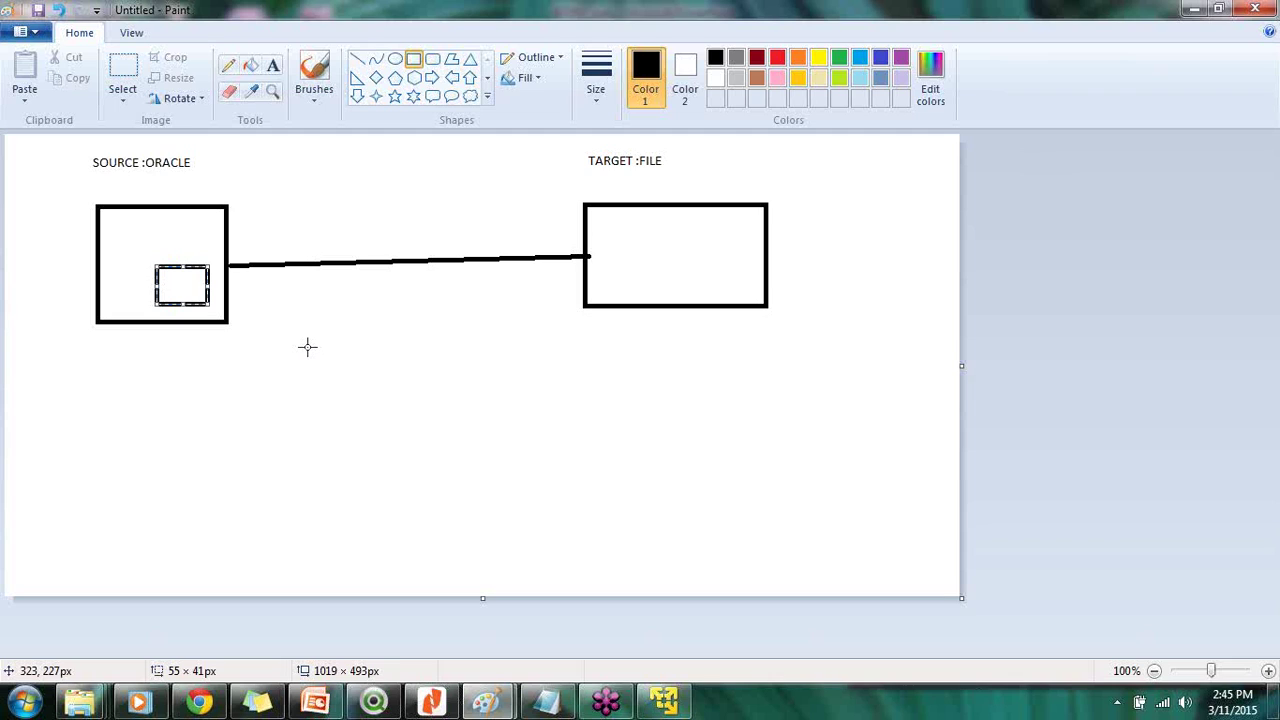
click(585, 305)
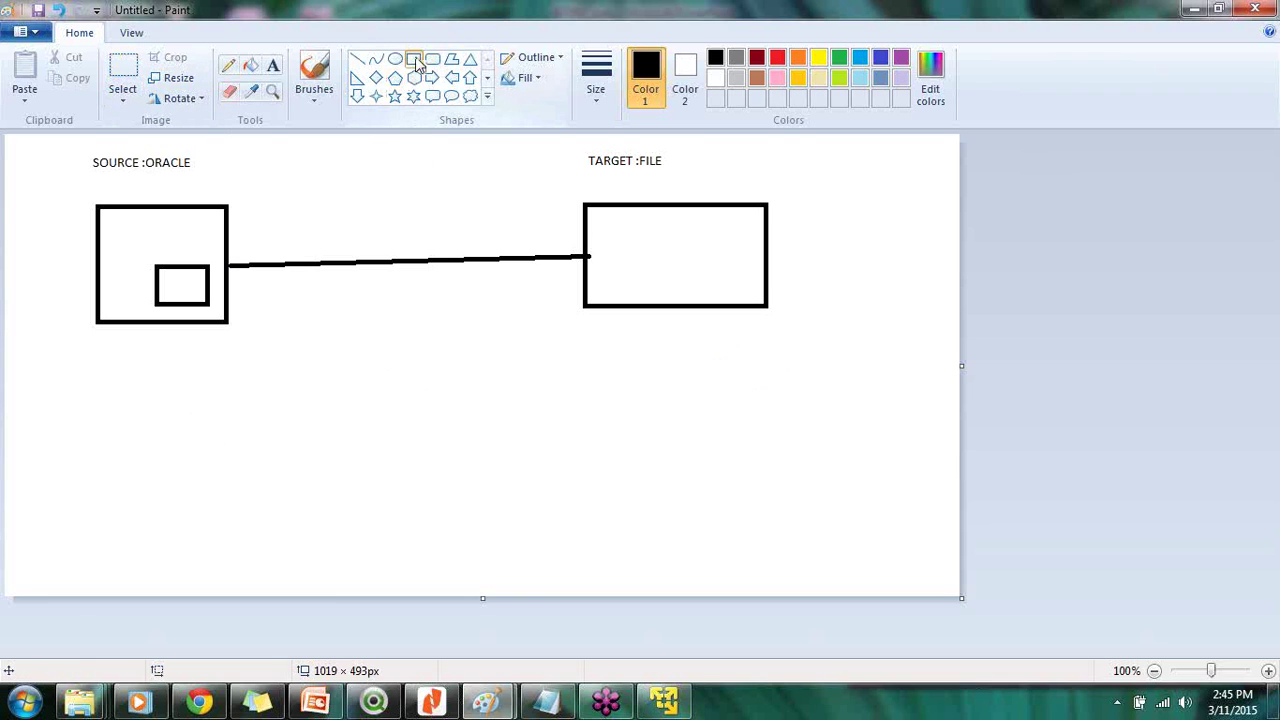
- Draw two red rectangles with thinner outlines: about 149 × 133 px below the source box and 210 × 150 px below the target box
drag(102, 383, 243, 508)
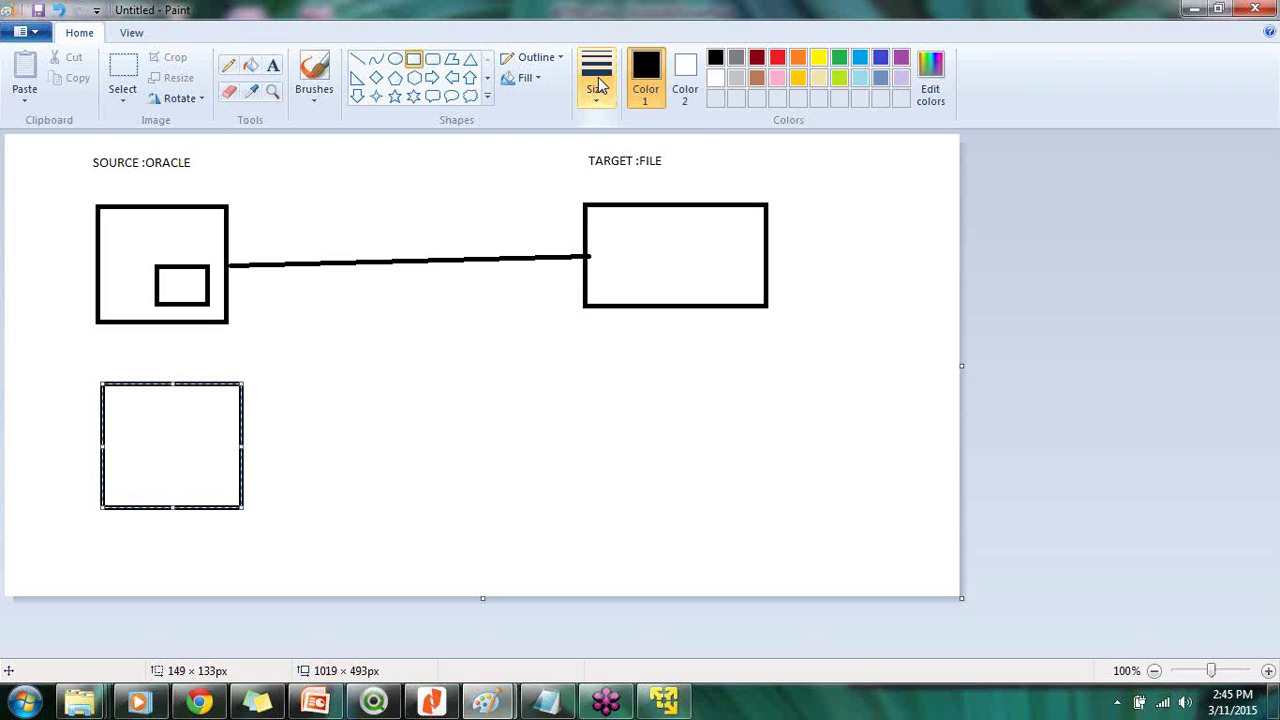
click(598, 86)
click(608, 166)
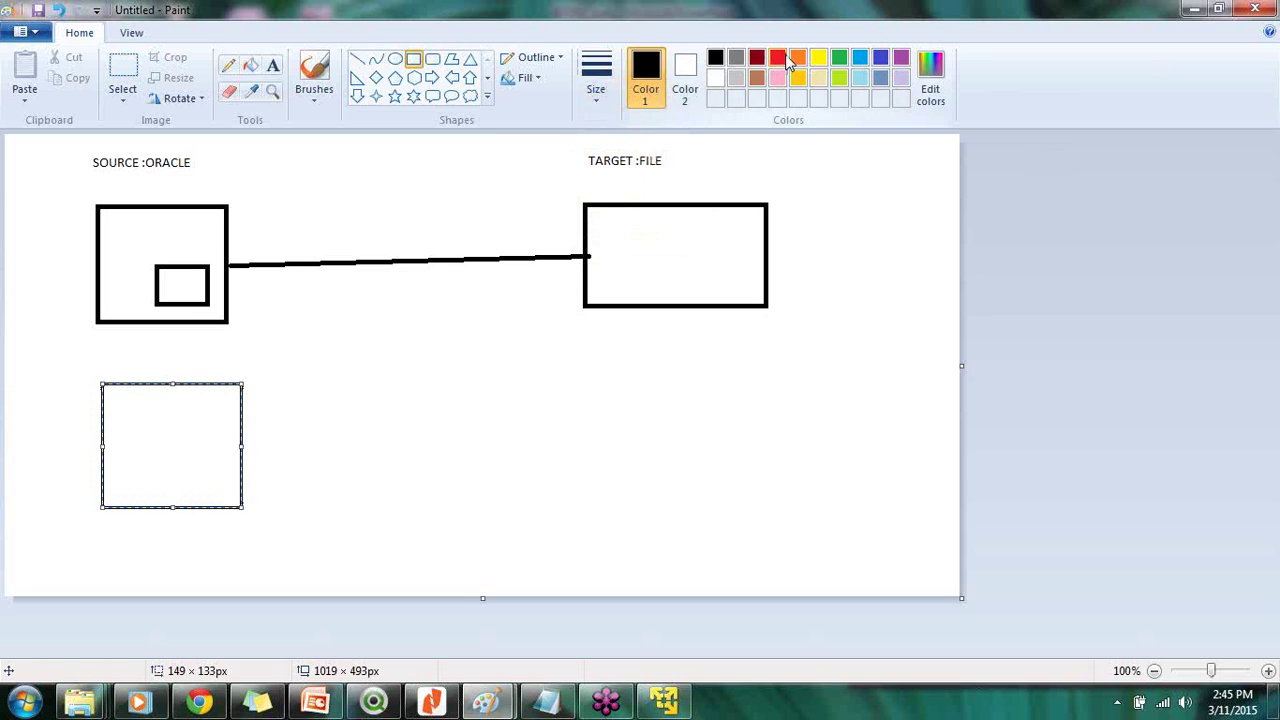
click(780, 58)
drag(571, 371, 769, 510)
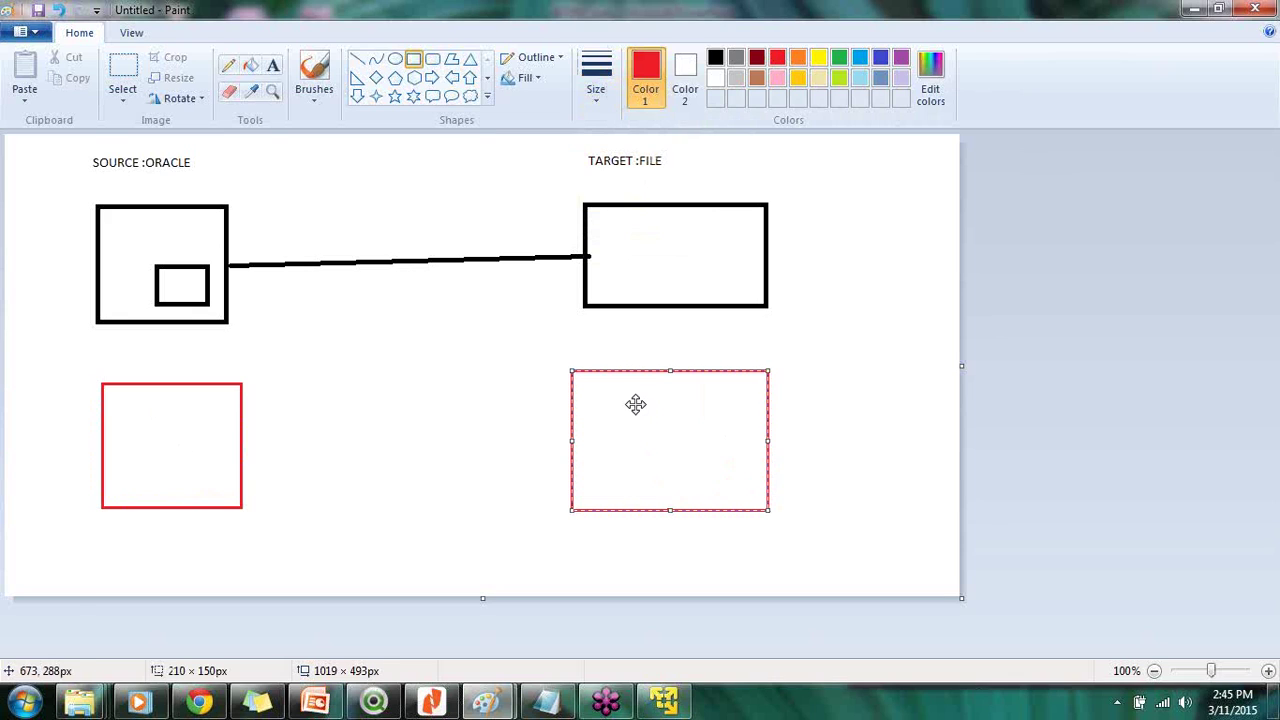
click(485, 366)
- Draw a small red rectangle inside the right red box and connect the two large red boxes with a red line
drag(624, 398, 703, 440)
click(507, 406)
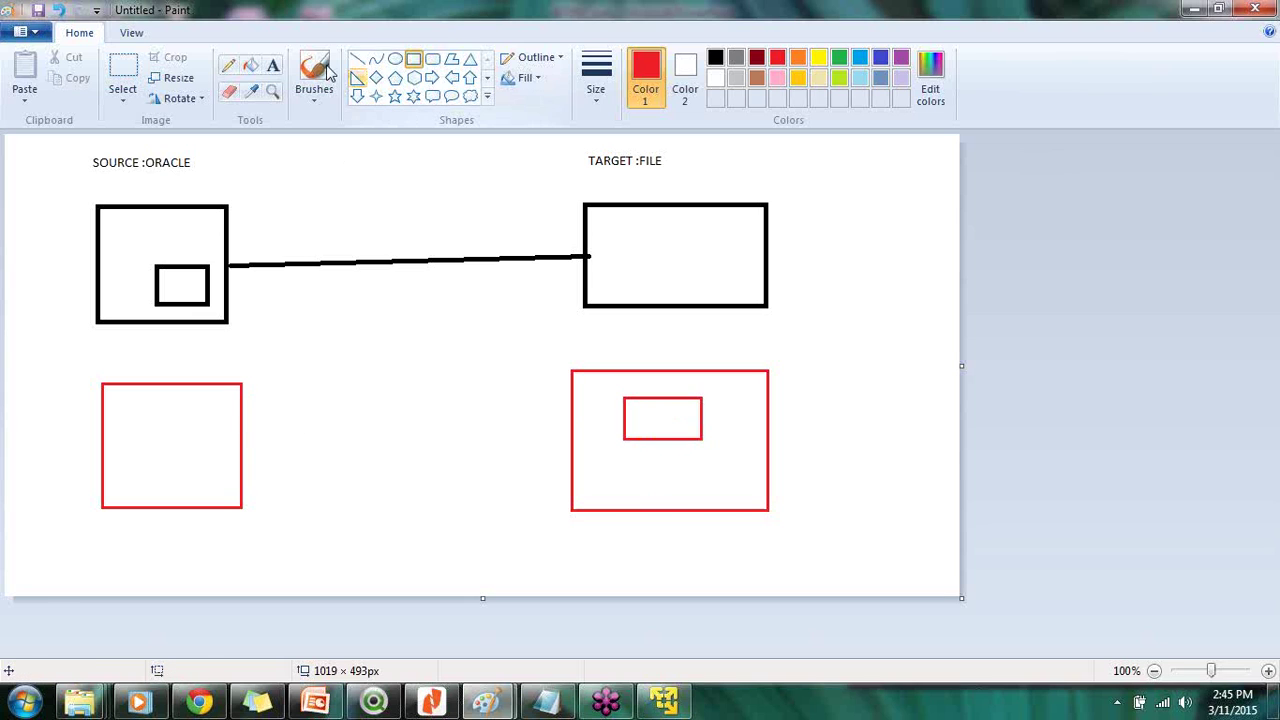
click(357, 59)
drag(247, 431, 575, 408)
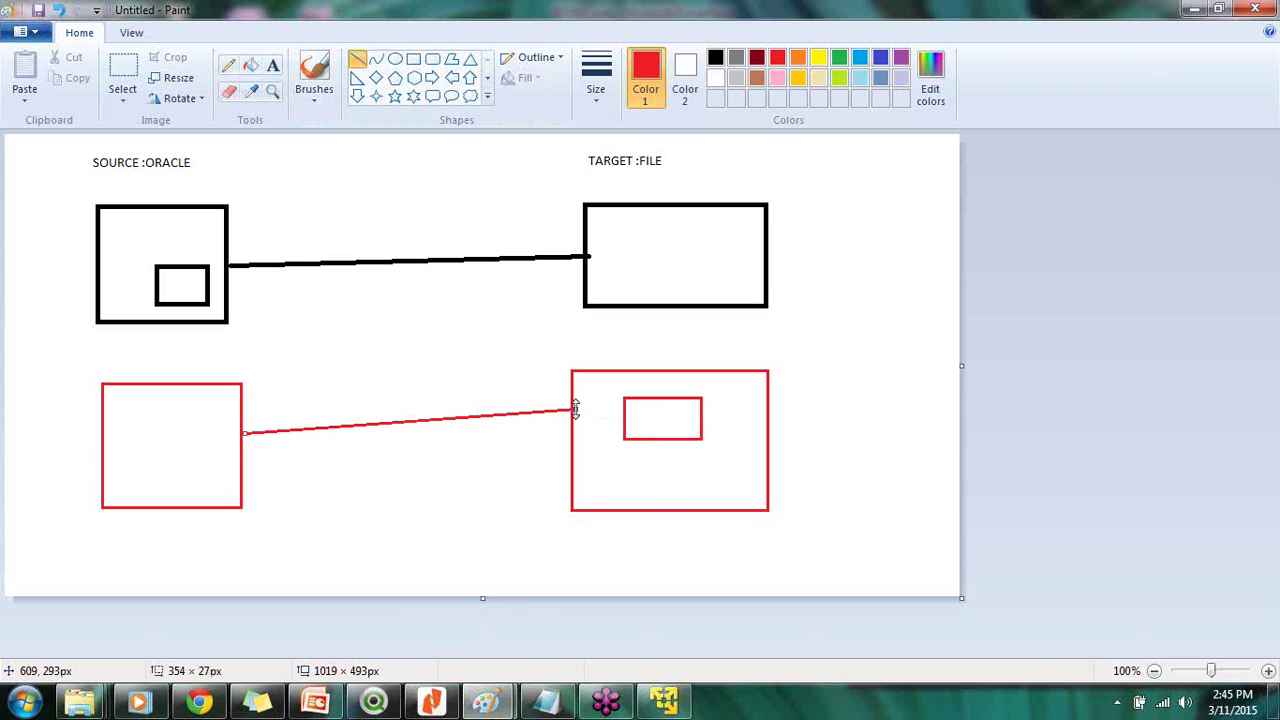
- Label the left red box "SOURCE: FILE" and the right red box "TARGET : ORACLE" in red text above them
click(272, 65)
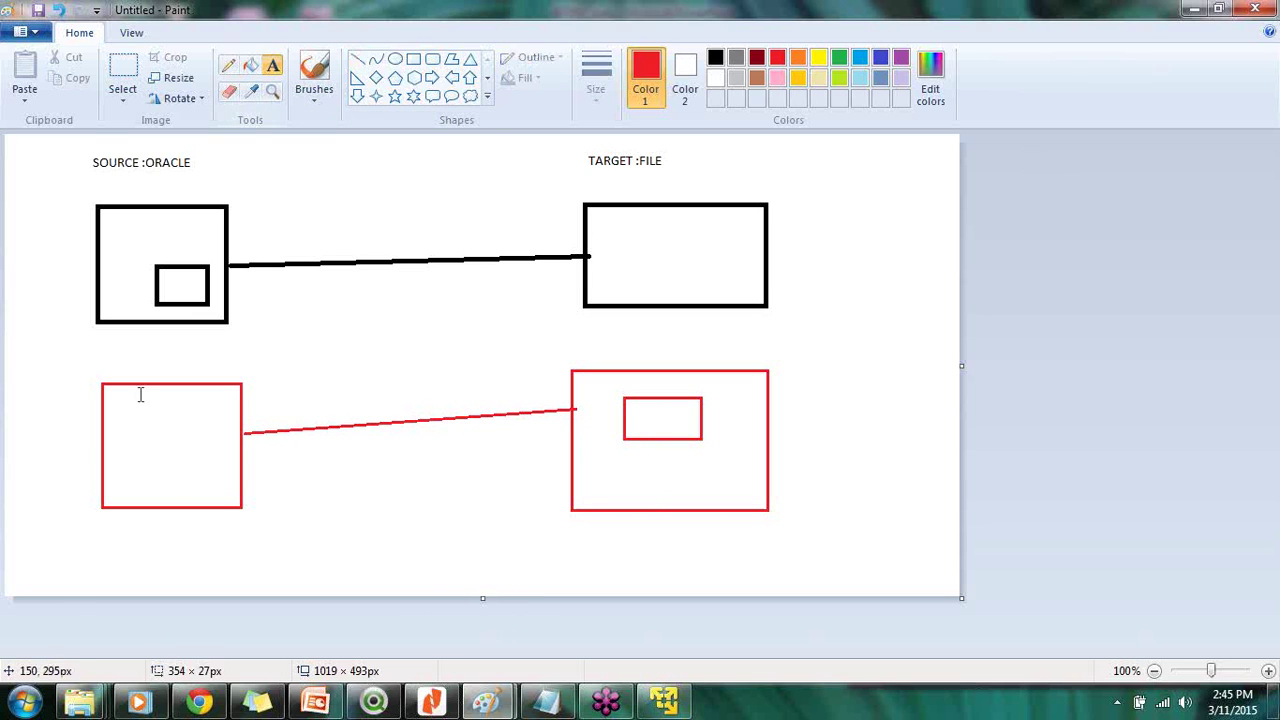
click(136, 360)
text(SOURCE: FILE)
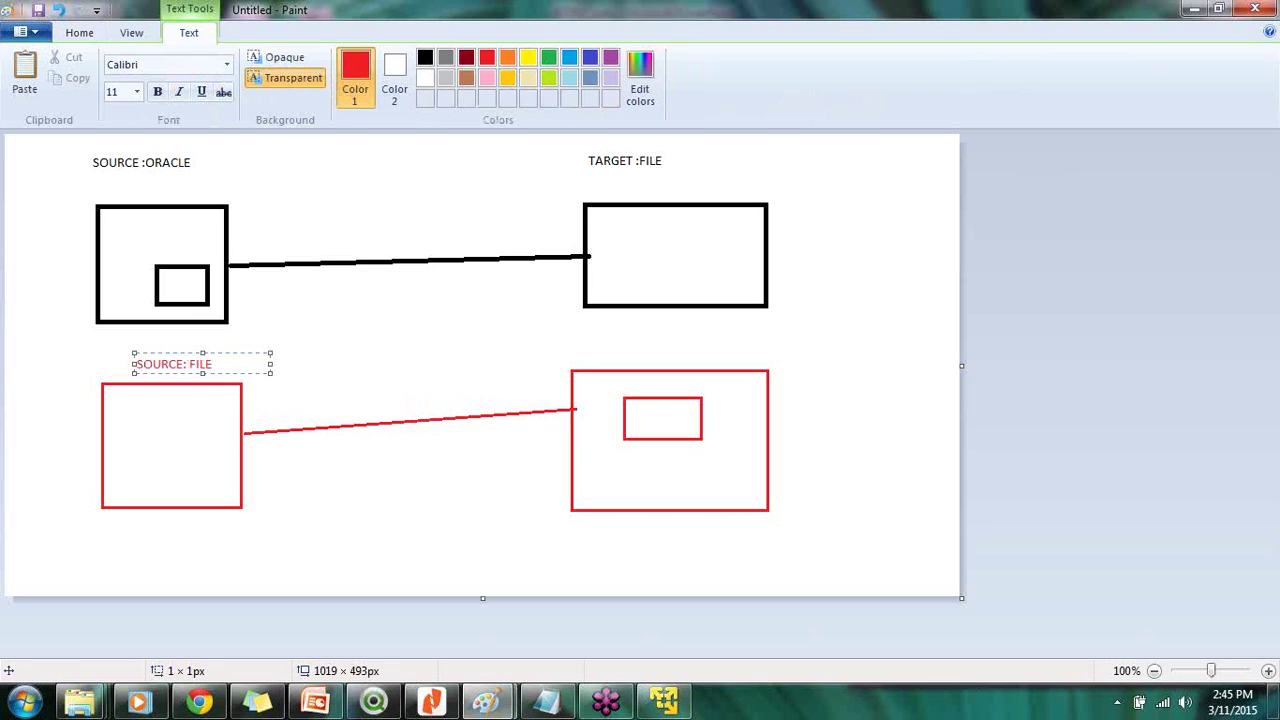
click(649, 346)
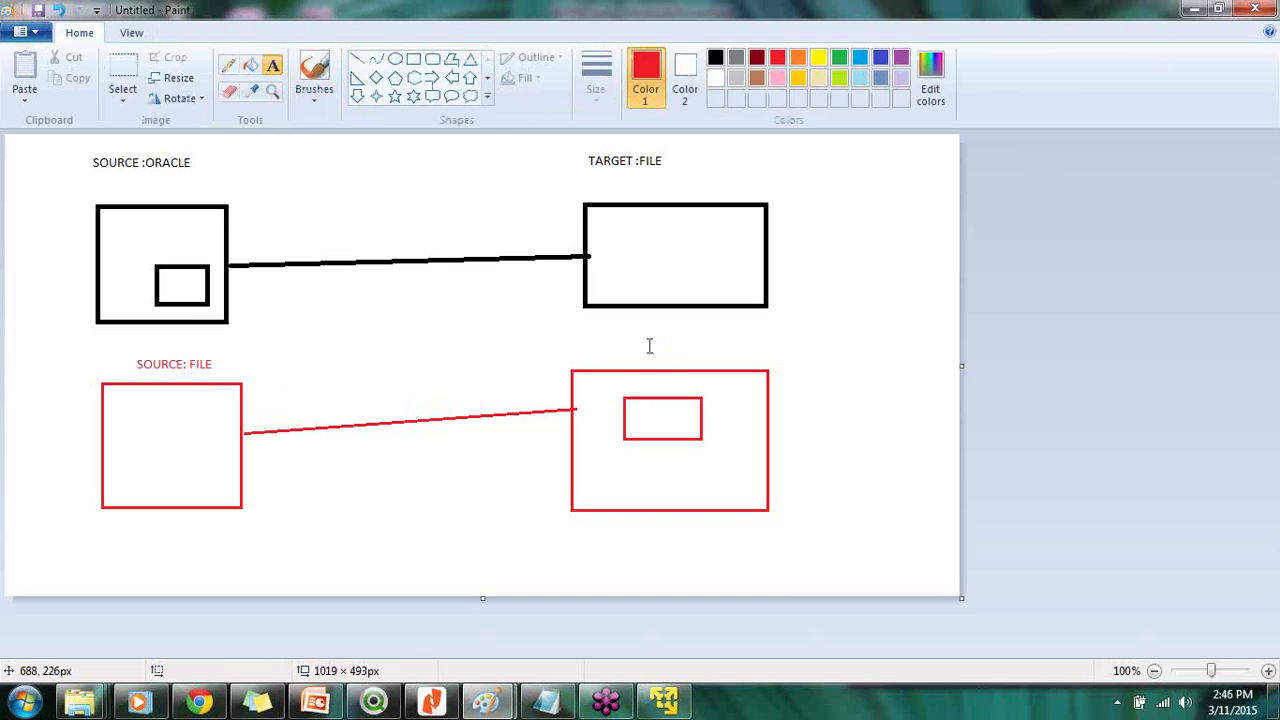
click(649, 346)
text(TARGET)
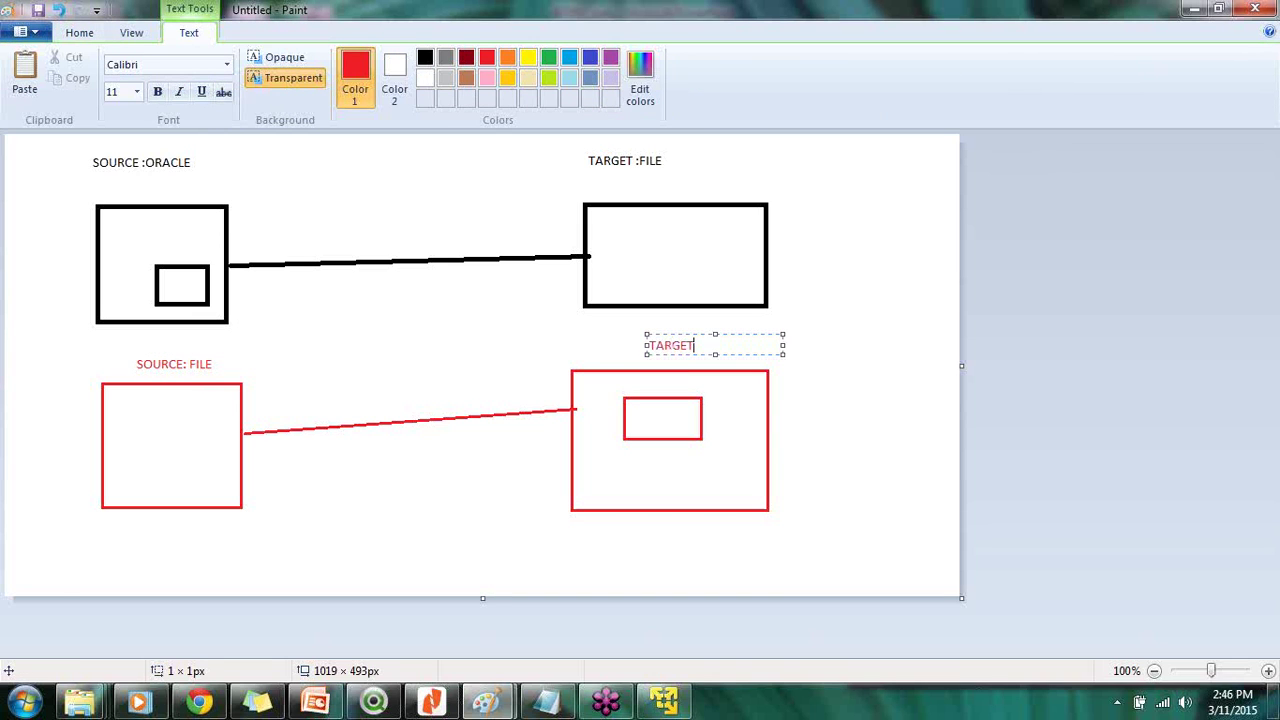
text( : ORACLE)
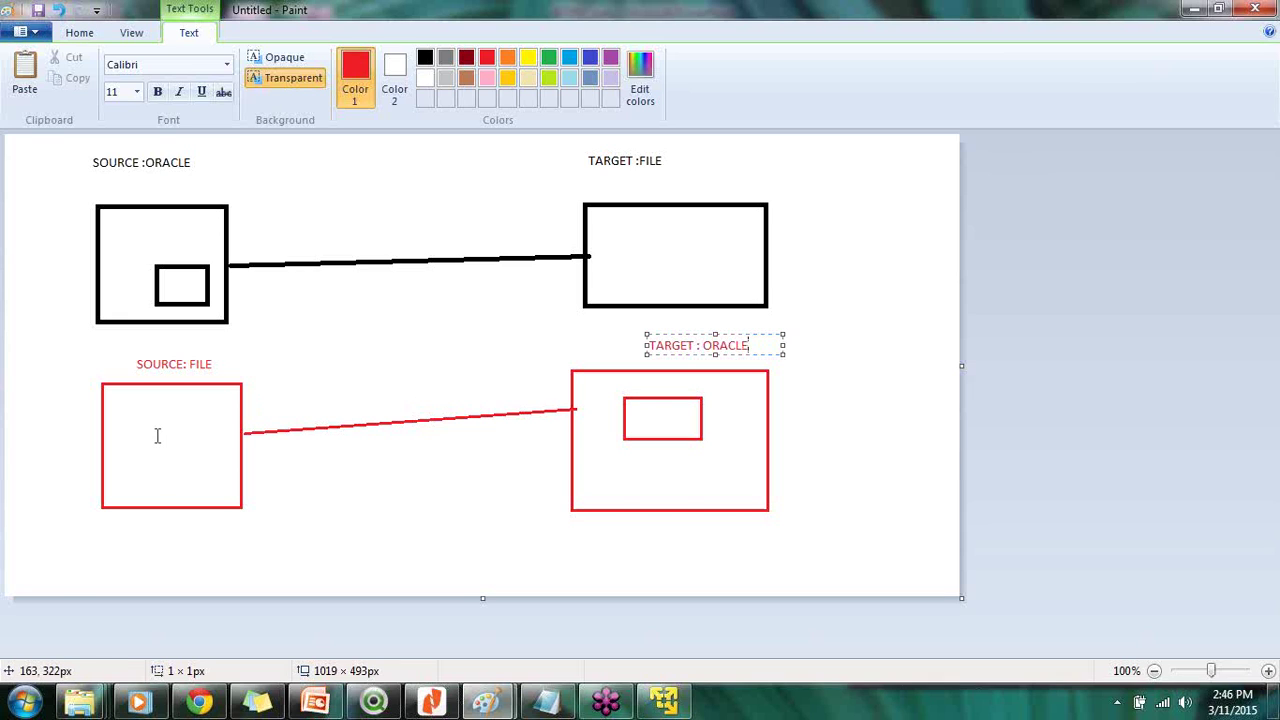
- Add the red text label "TEMP STAGING AREA" beneath the small rectangle inside the Oracle target box
click(646, 453)
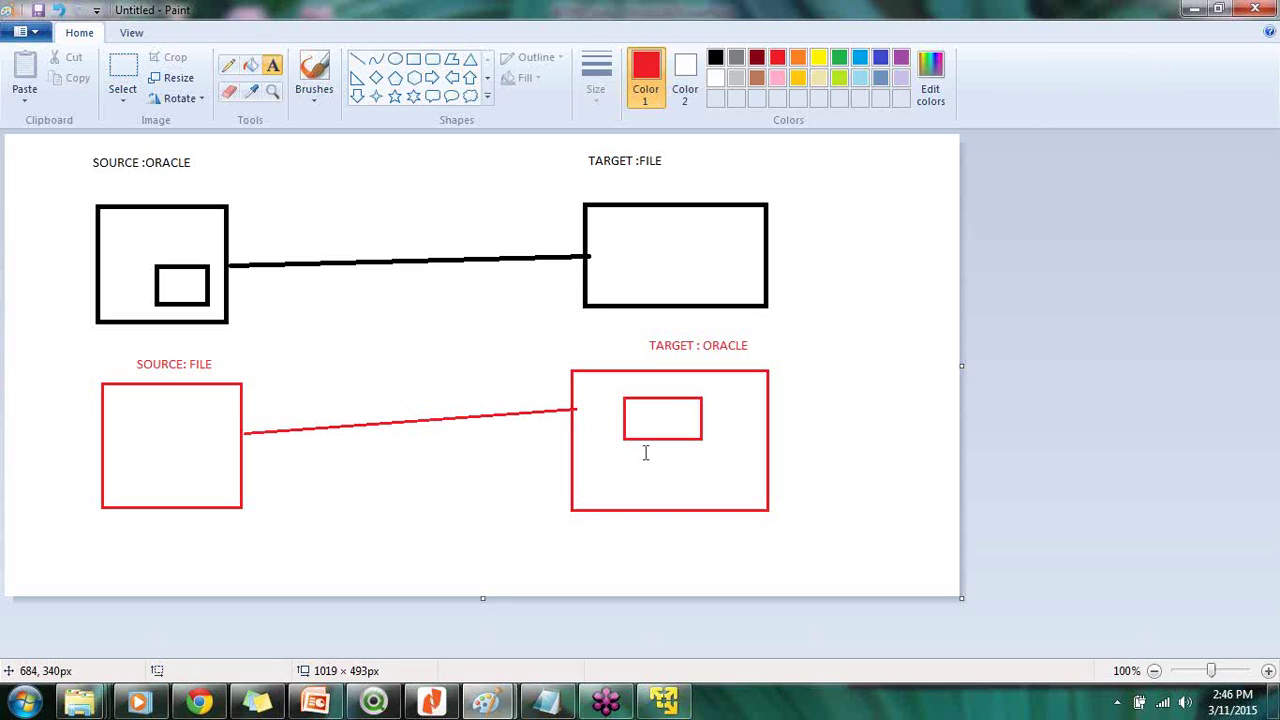
click(648, 452)
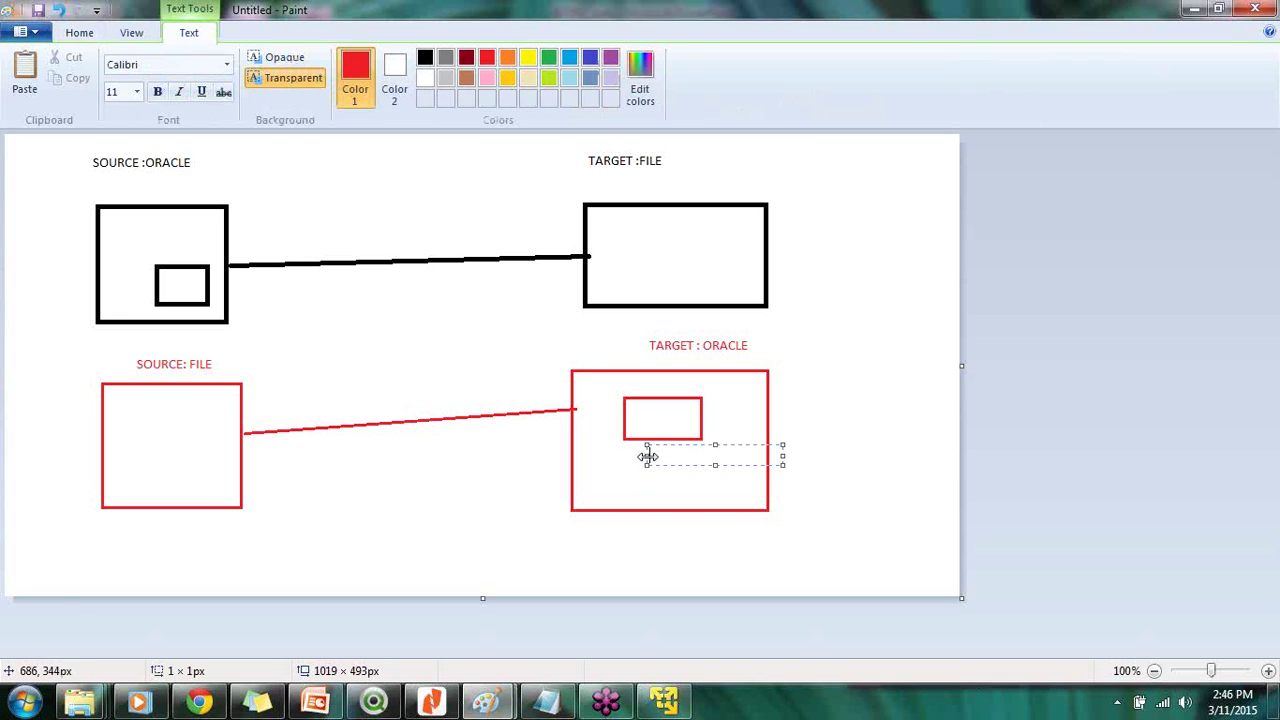
text(TEMP STAGING )
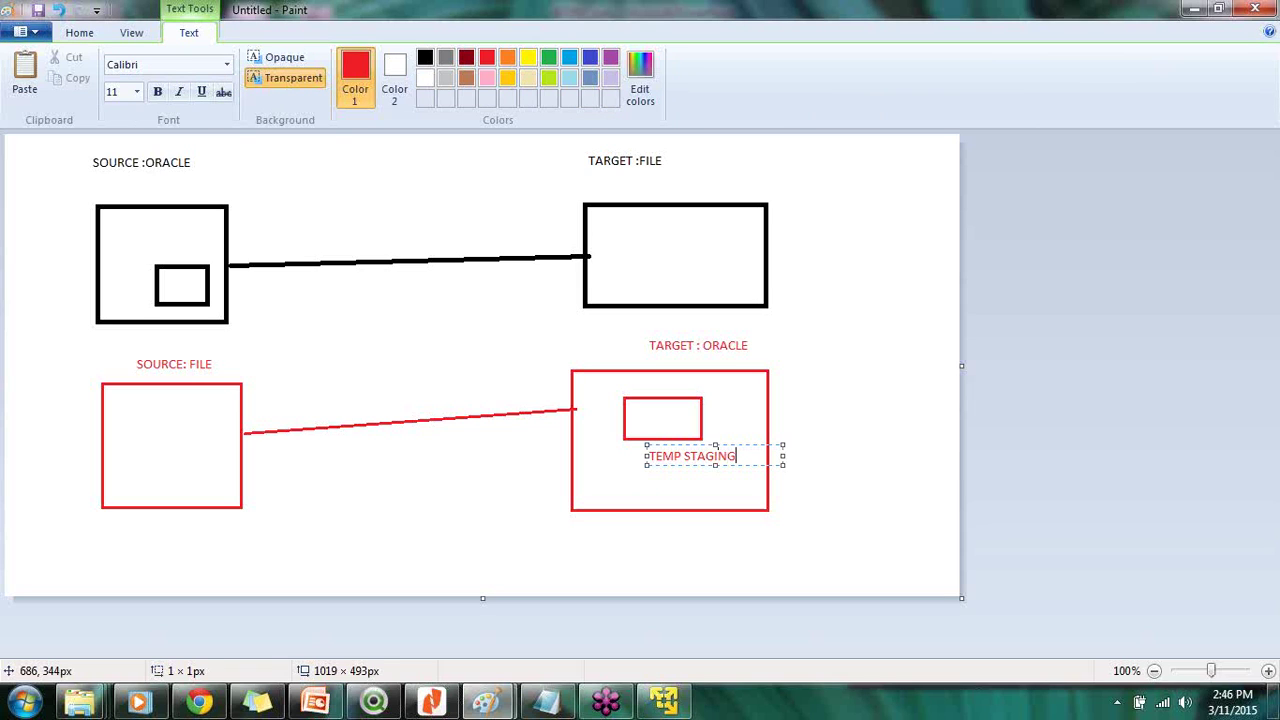
text(AREA)
- Add the red text label "STAGING AREA" beneath the small rectangle inside the Oracle source box
click(169, 314)
click(169, 314)
text(STAGI)
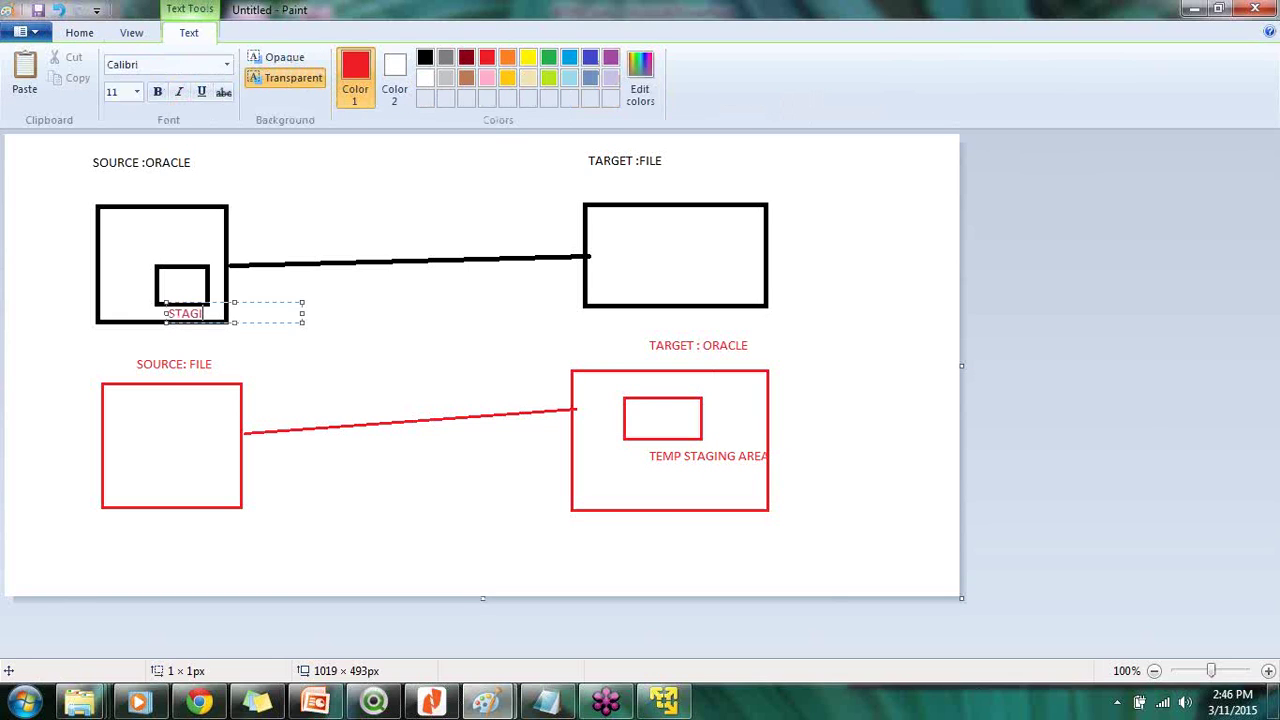
text(NG AREA)
click(309, 354)
- Leave the Paint diagram and return to the ETL and ELT notes in Notepad
click(1194, 9)
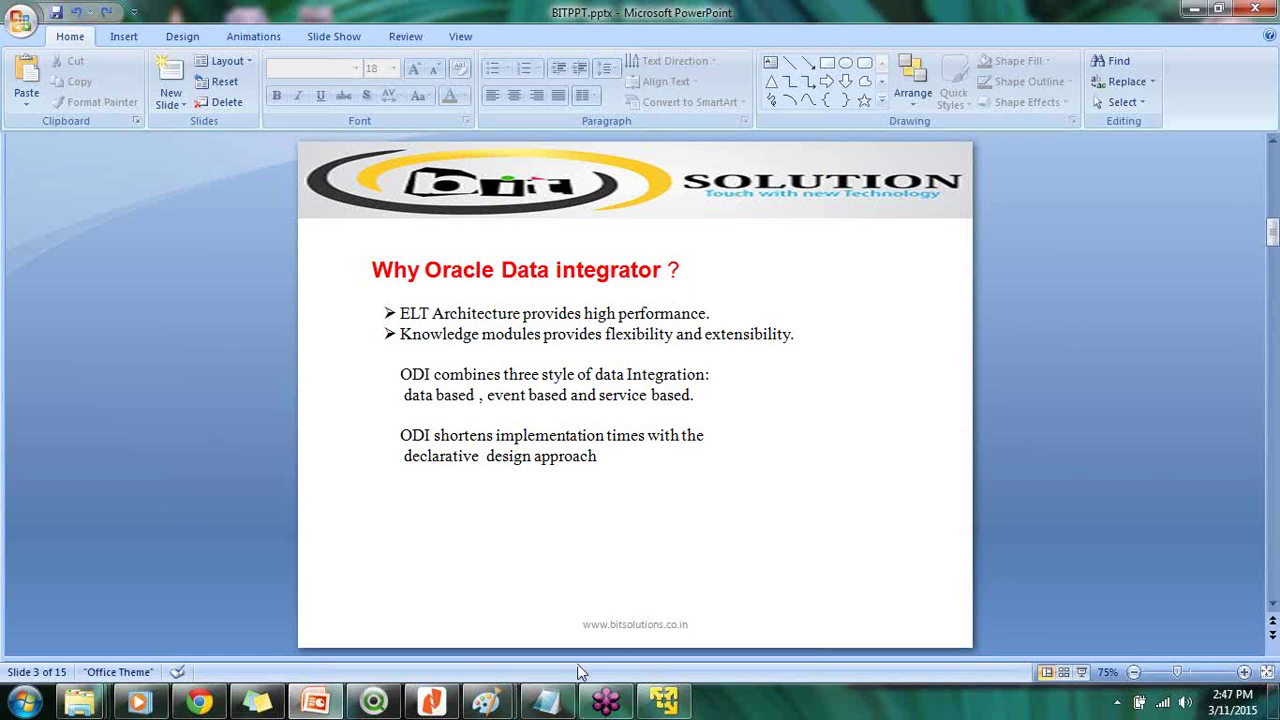
click(558, 705)
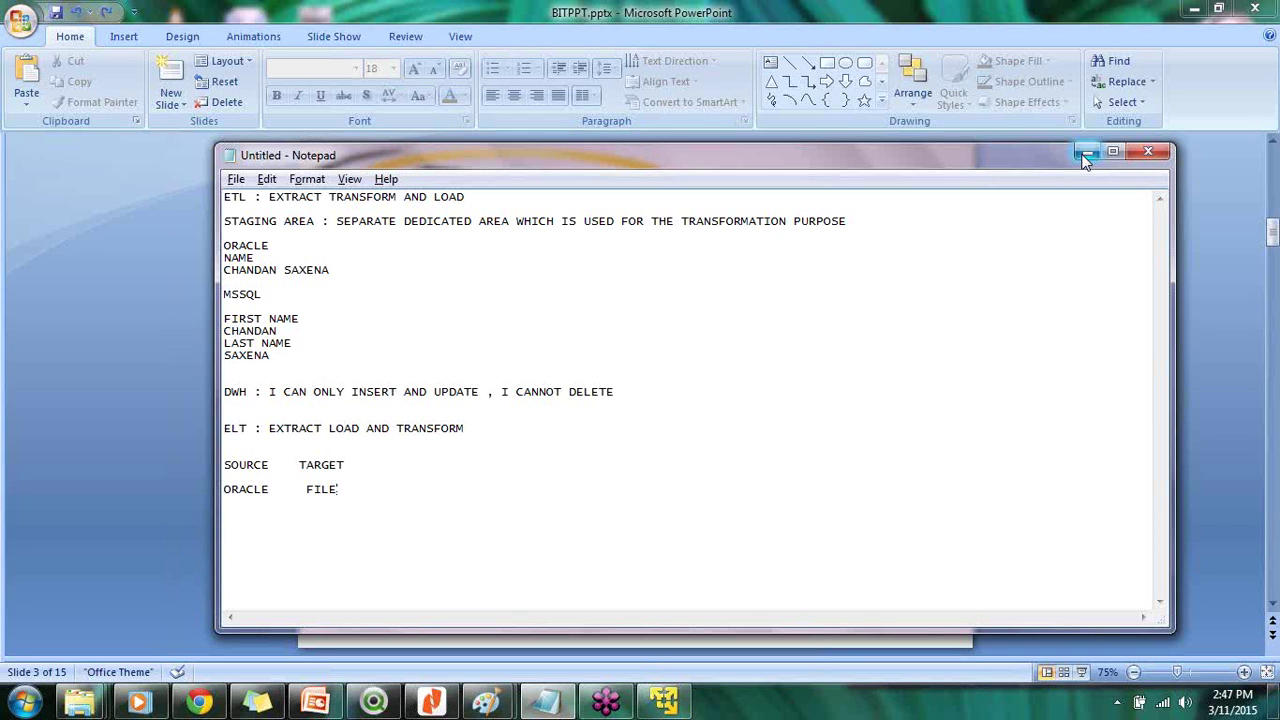
- Add a line break to the Notepad notes and put them away to return to the "Why Oracle Data integrator ?" slide
key(Return)
mouse_move(504, 706)
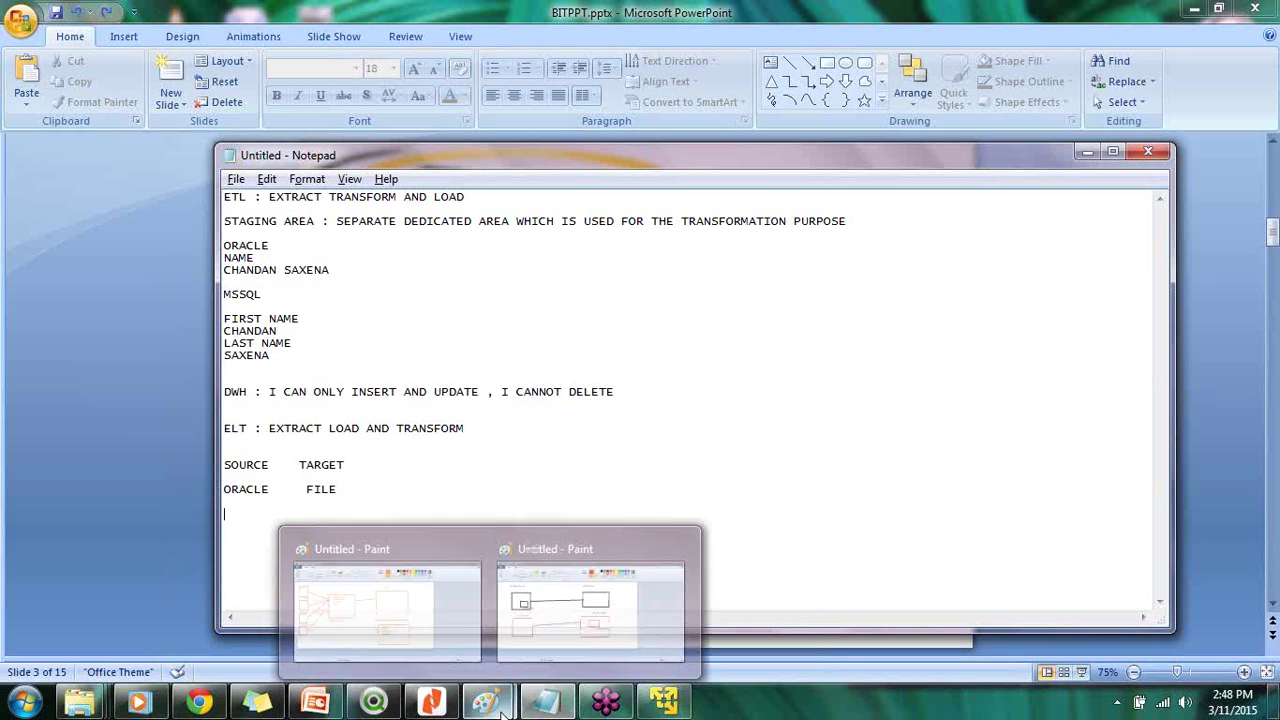
mouse_move(502, 668)
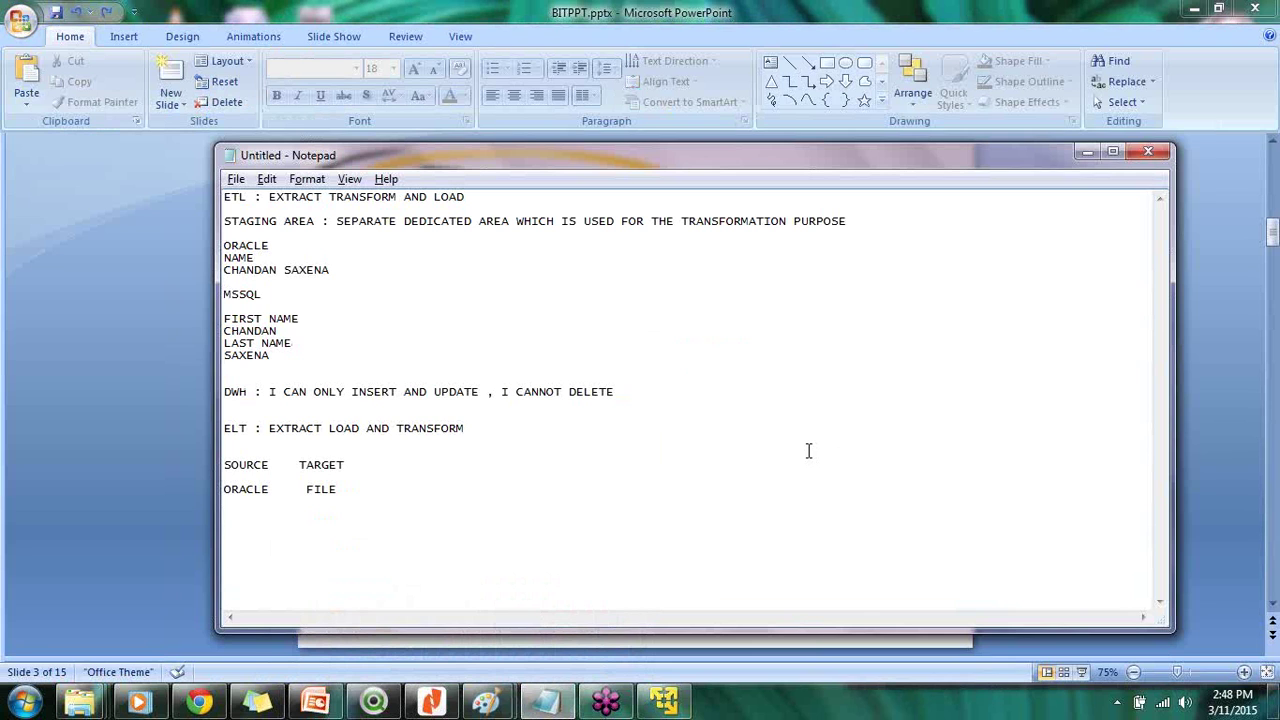
click(1082, 156)
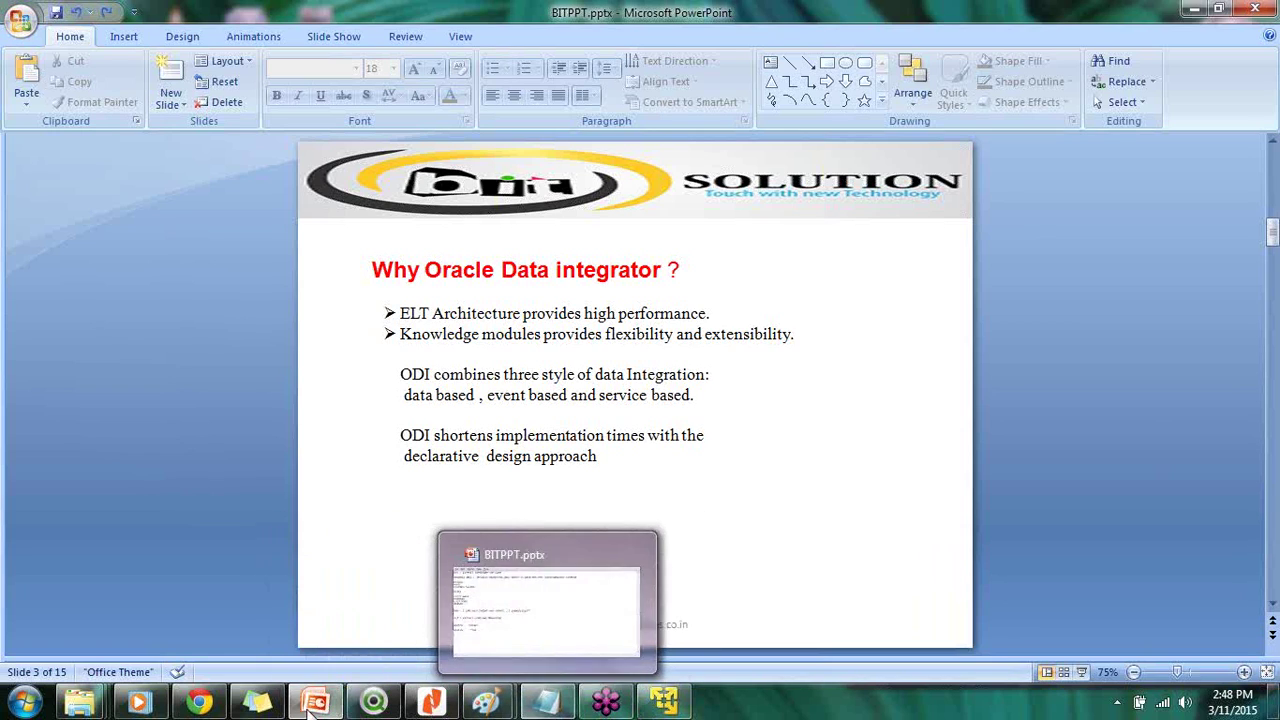
mouse_move(308, 706)
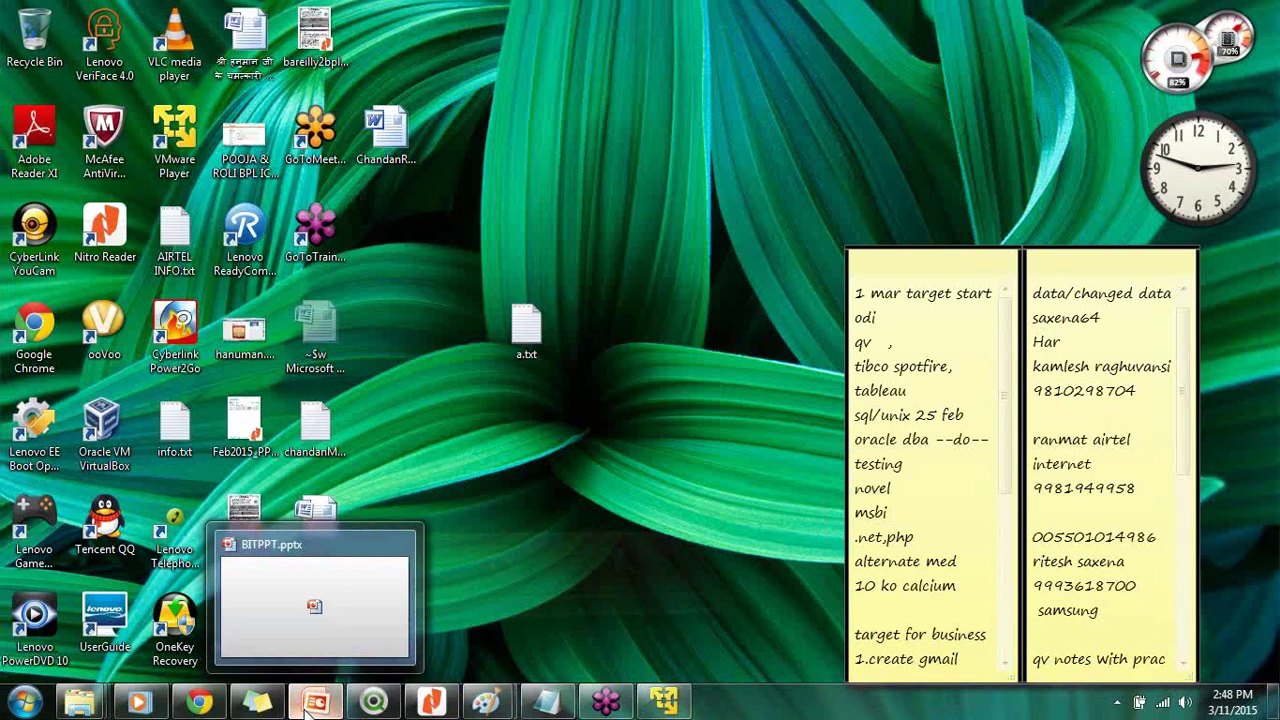
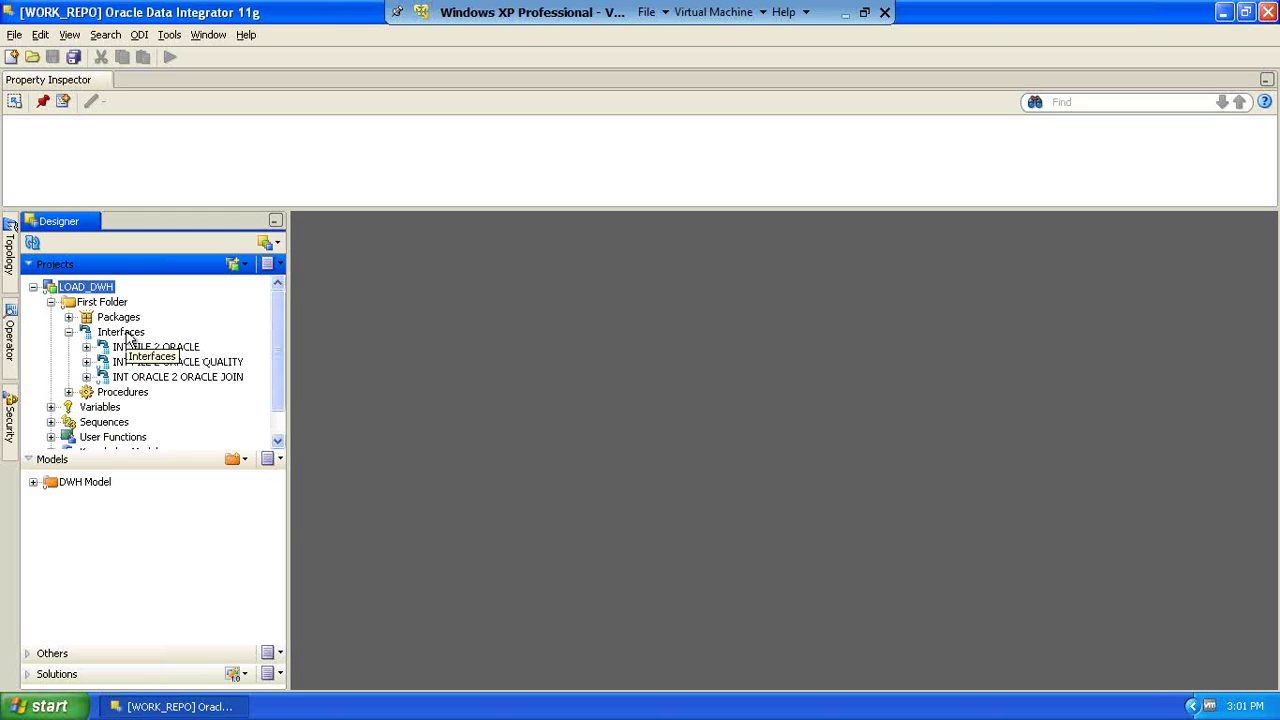
- Create a new interface in the LOAD_DWH project's First Folder and expand the Oracle folder of DWH Model
right_click(127, 334)
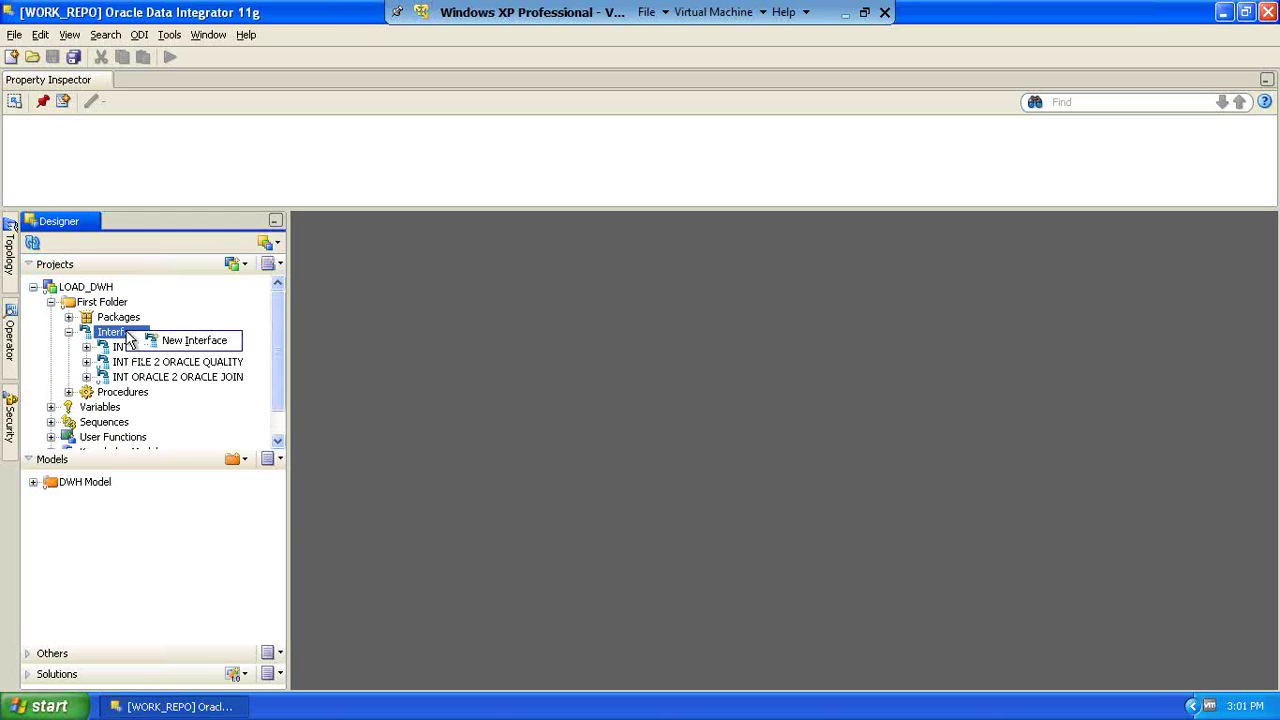
click(160, 345)
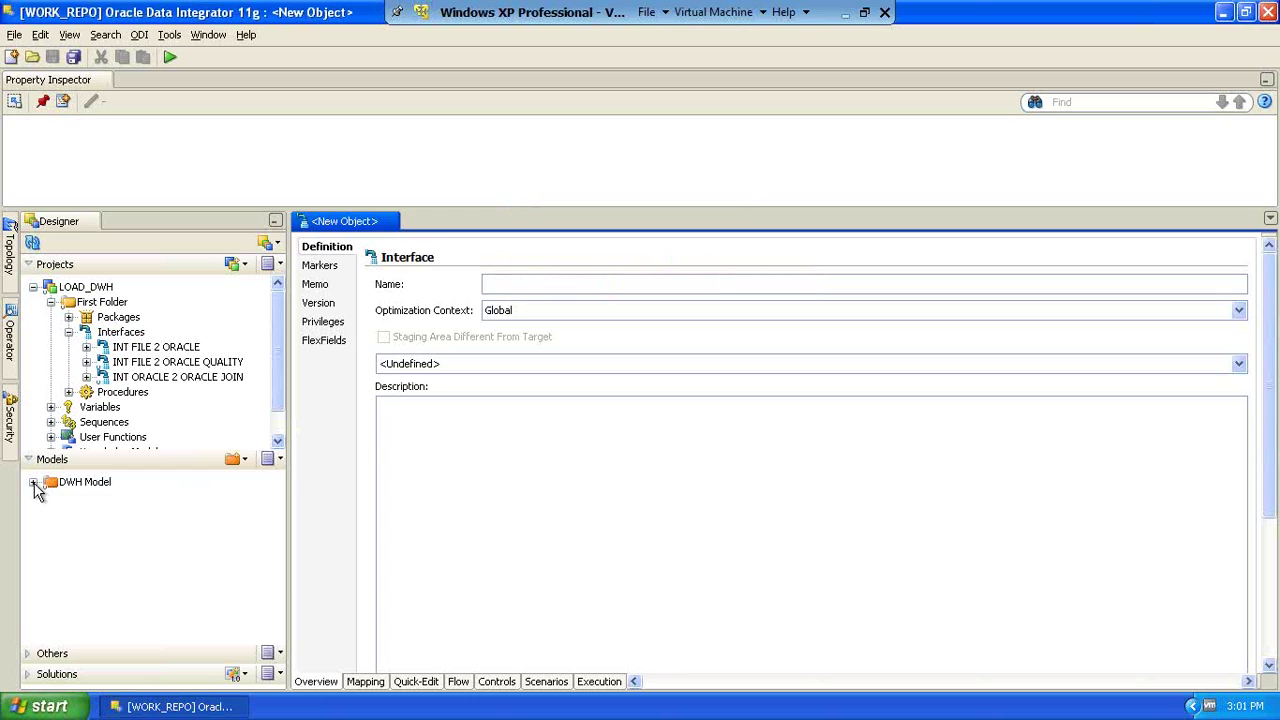
click(33, 483)
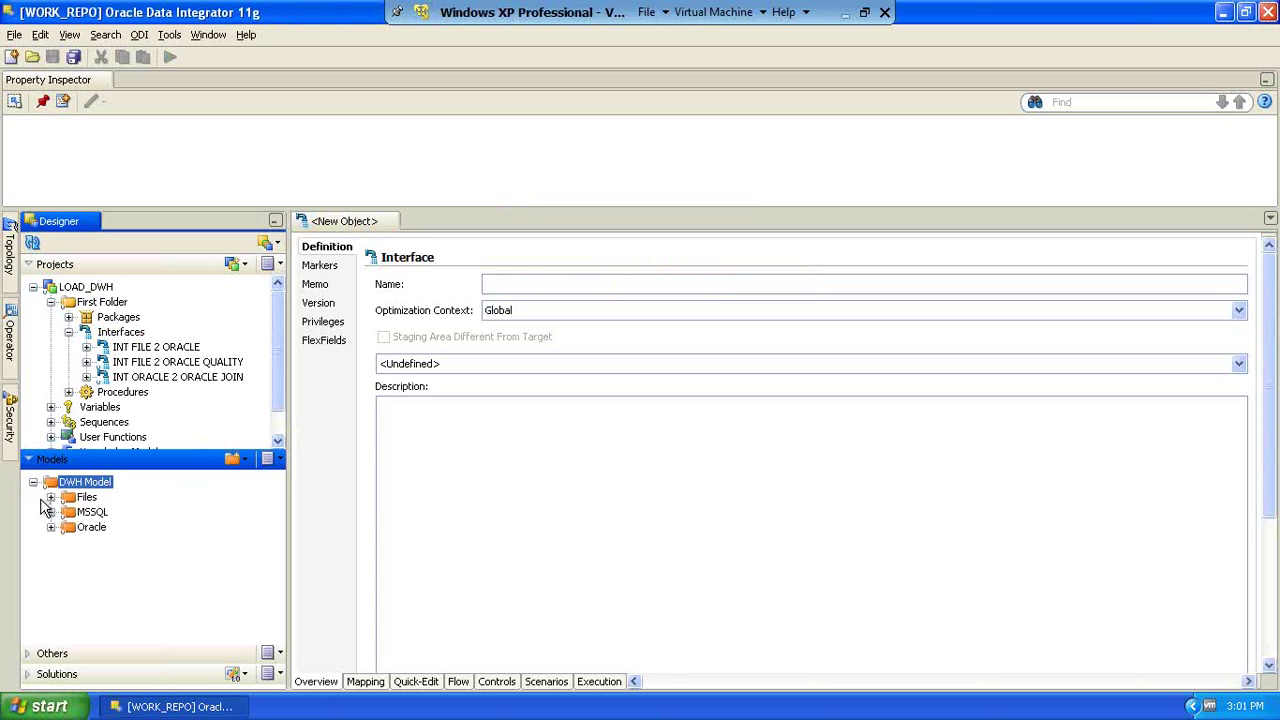
click(51, 528)
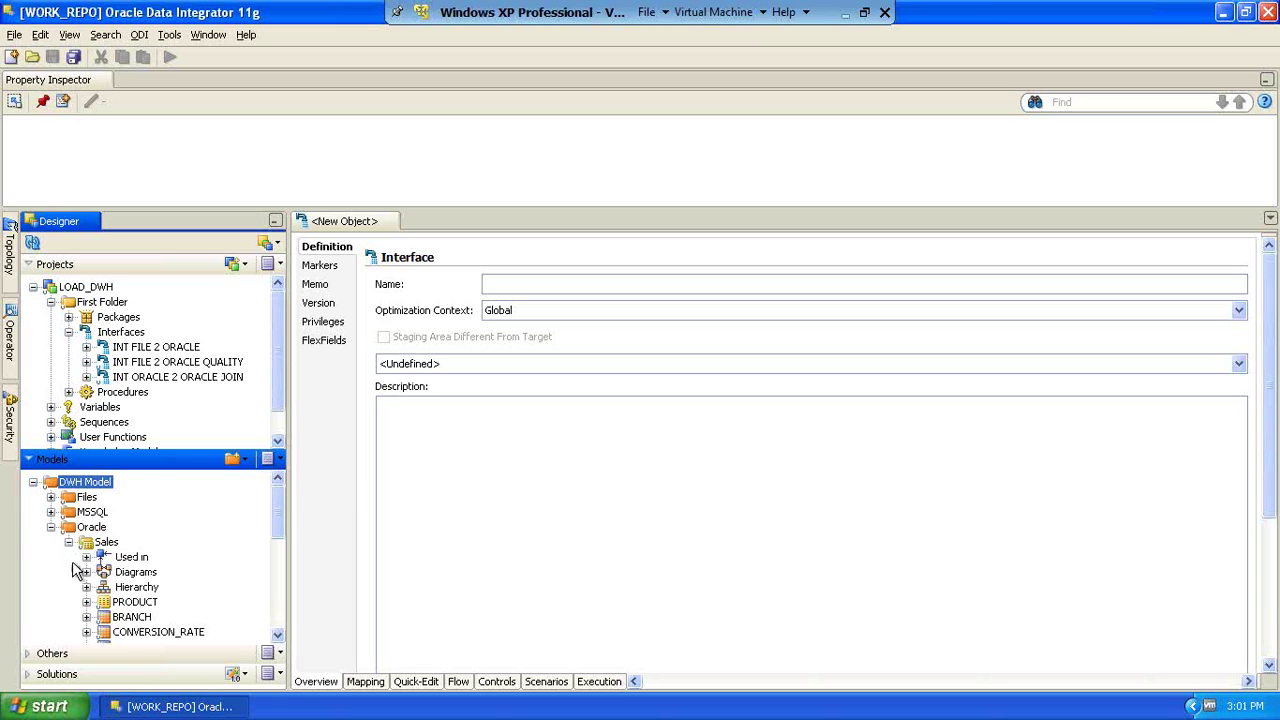
- Name the new interface "ora2ora" and set its optimization context to Development
click(495, 284)
text(ora)
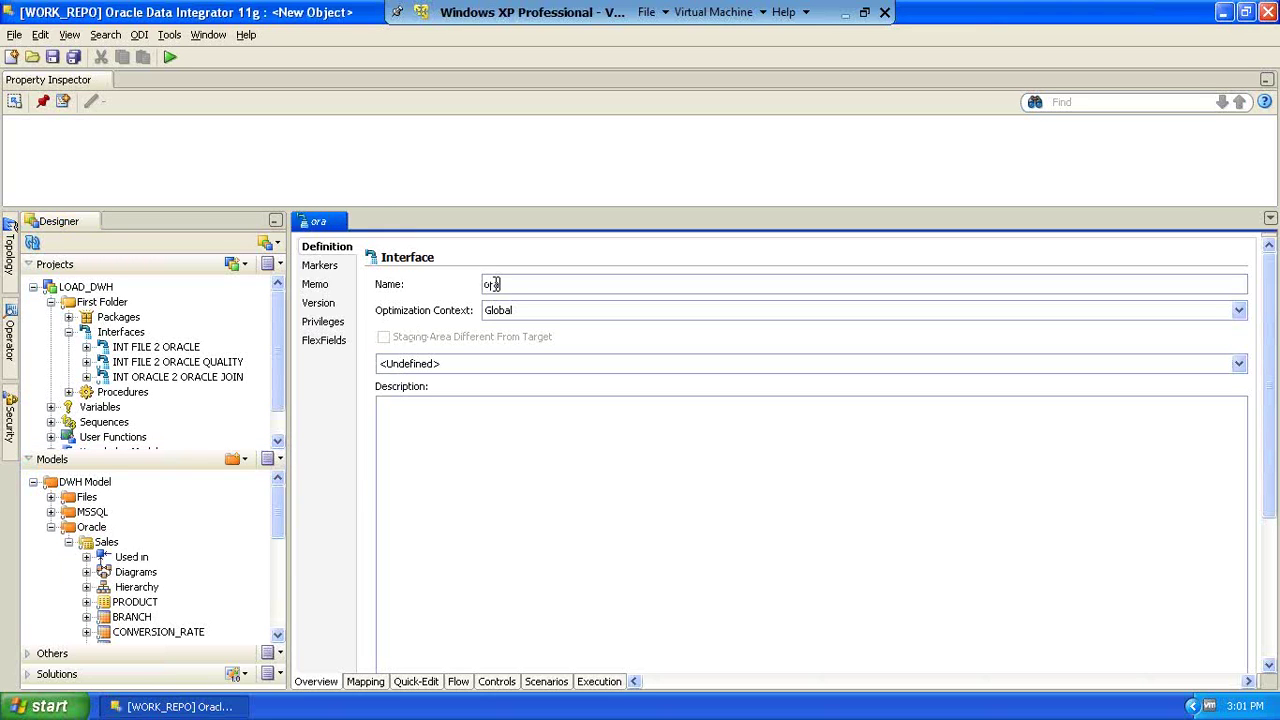
text(2ora)
click(545, 312)
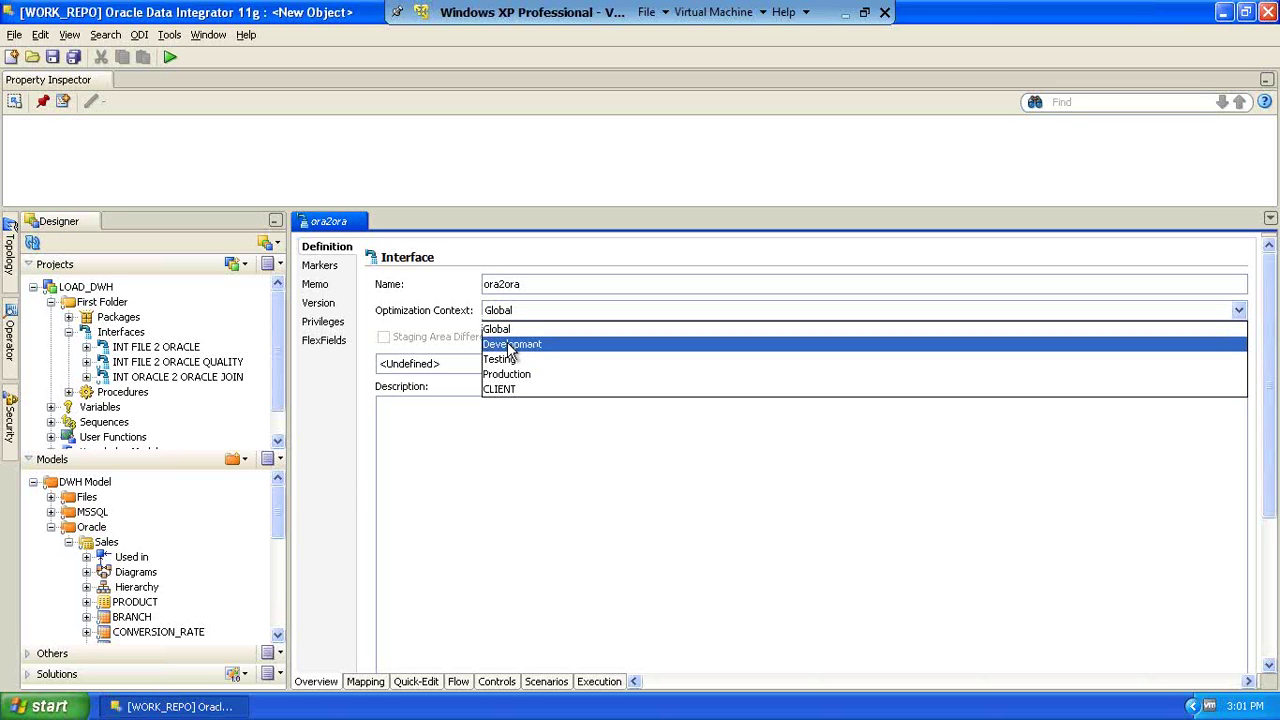
click(510, 345)
- Open the ora2ora interface's mapping and examine the columns of the BRANCH datastore in the Sales model
click(368, 681)
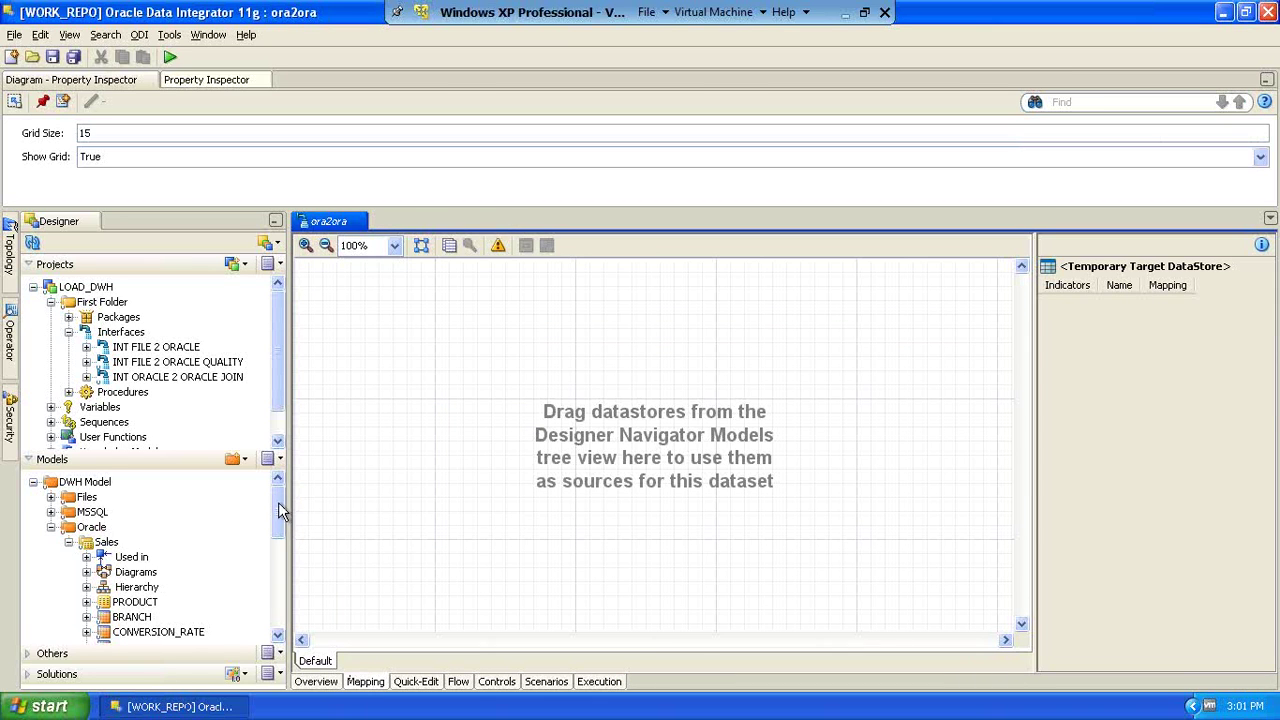
scroll(280, 510, down, 3)
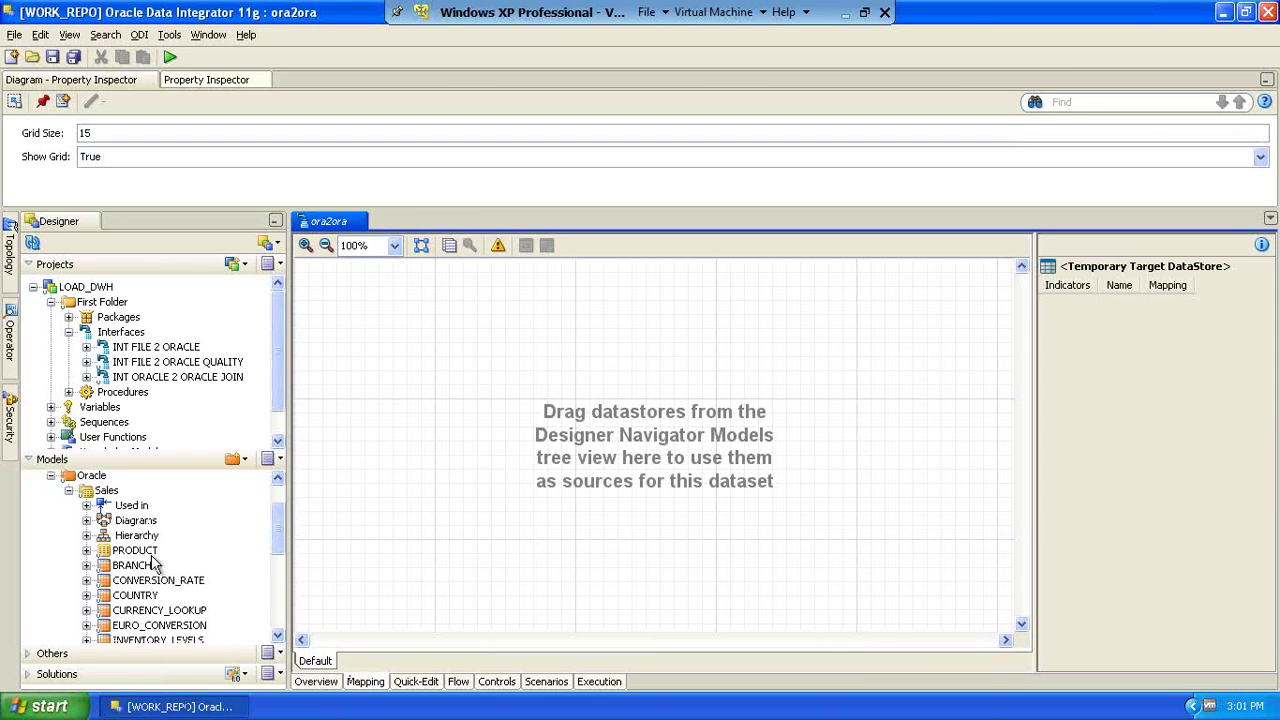
click(87, 565)
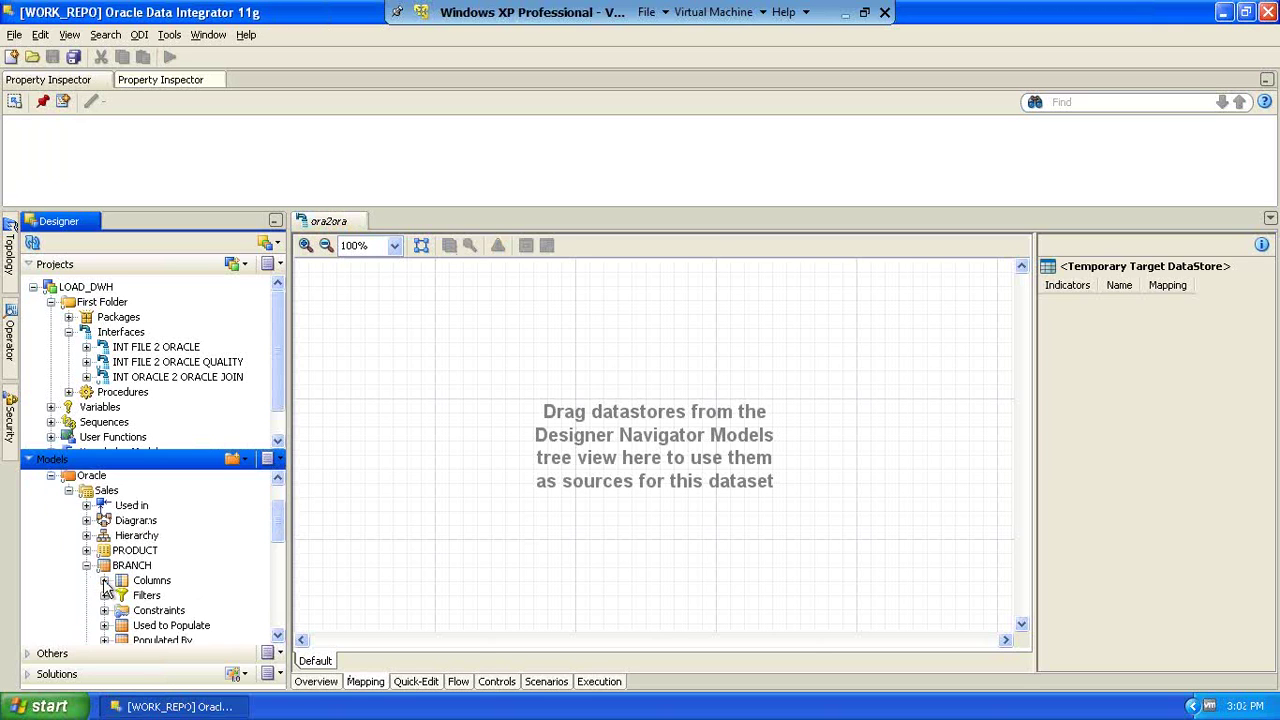
click(104, 582)
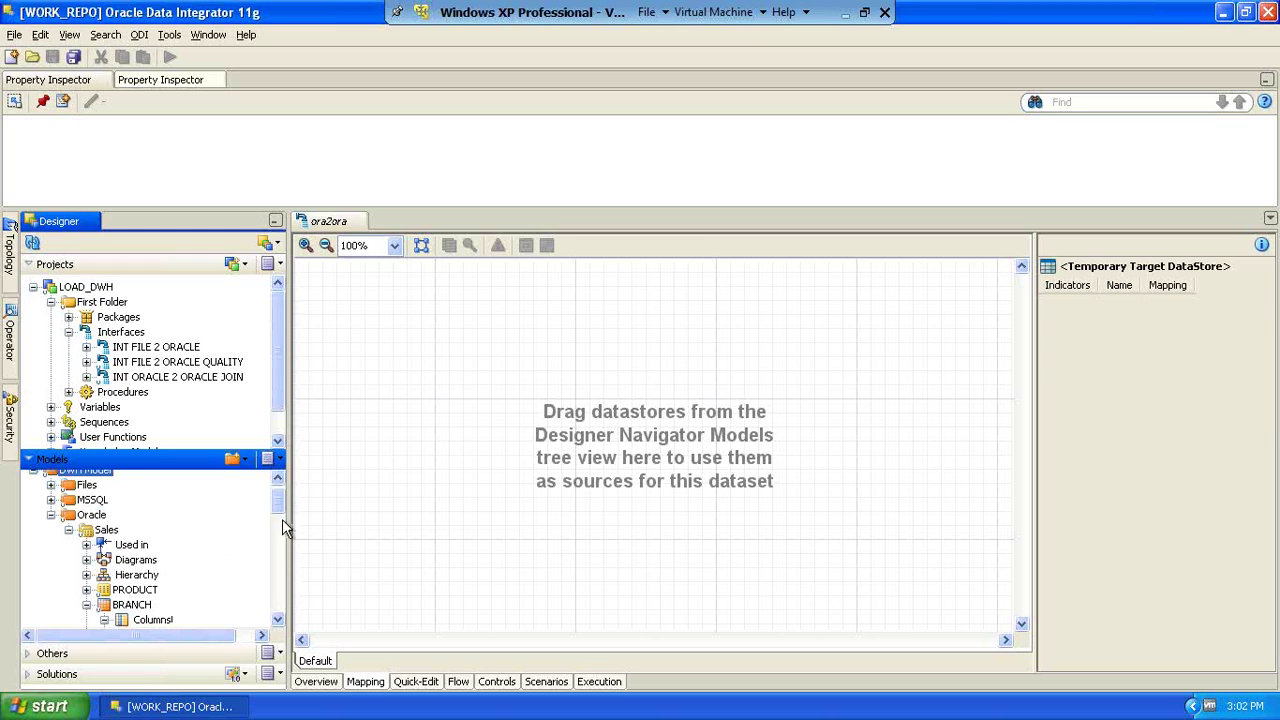
scroll(282, 514, down, 4)
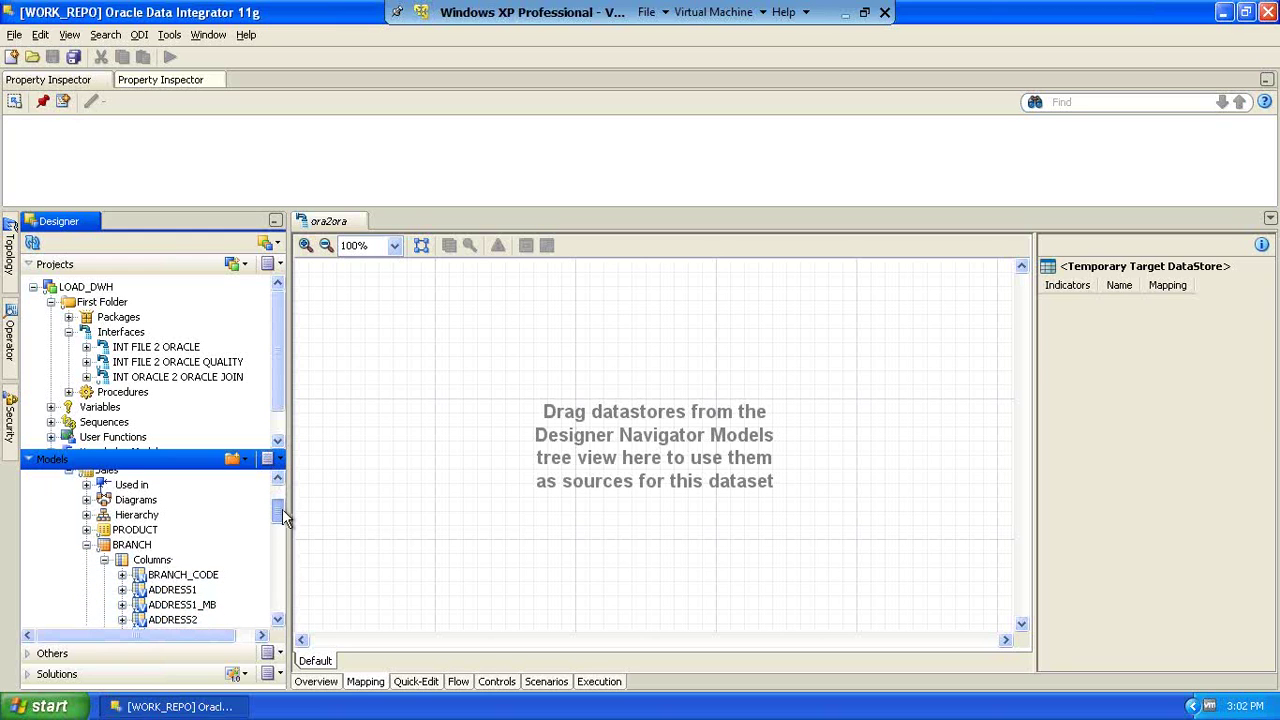
- Expand the PRODUCT submodel in the Sales model and list the columns of its PRODUCT datastore
click(88, 544)
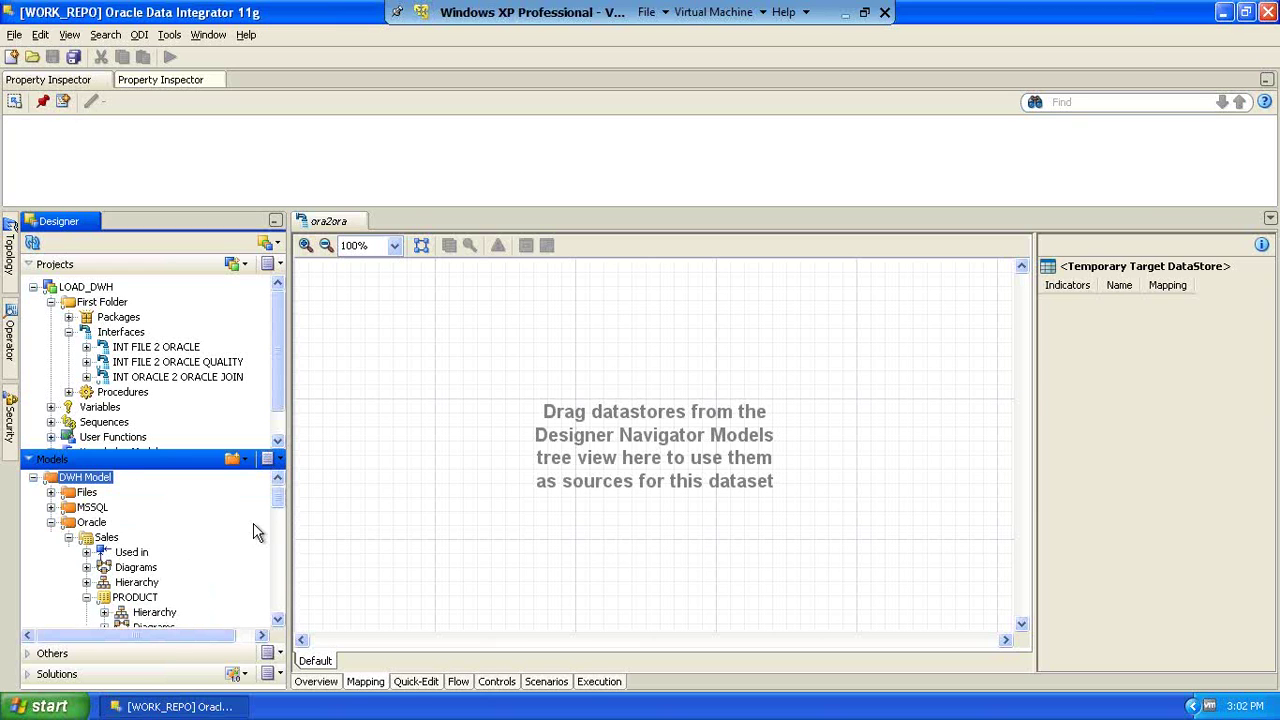
drag(277, 501, 280, 522)
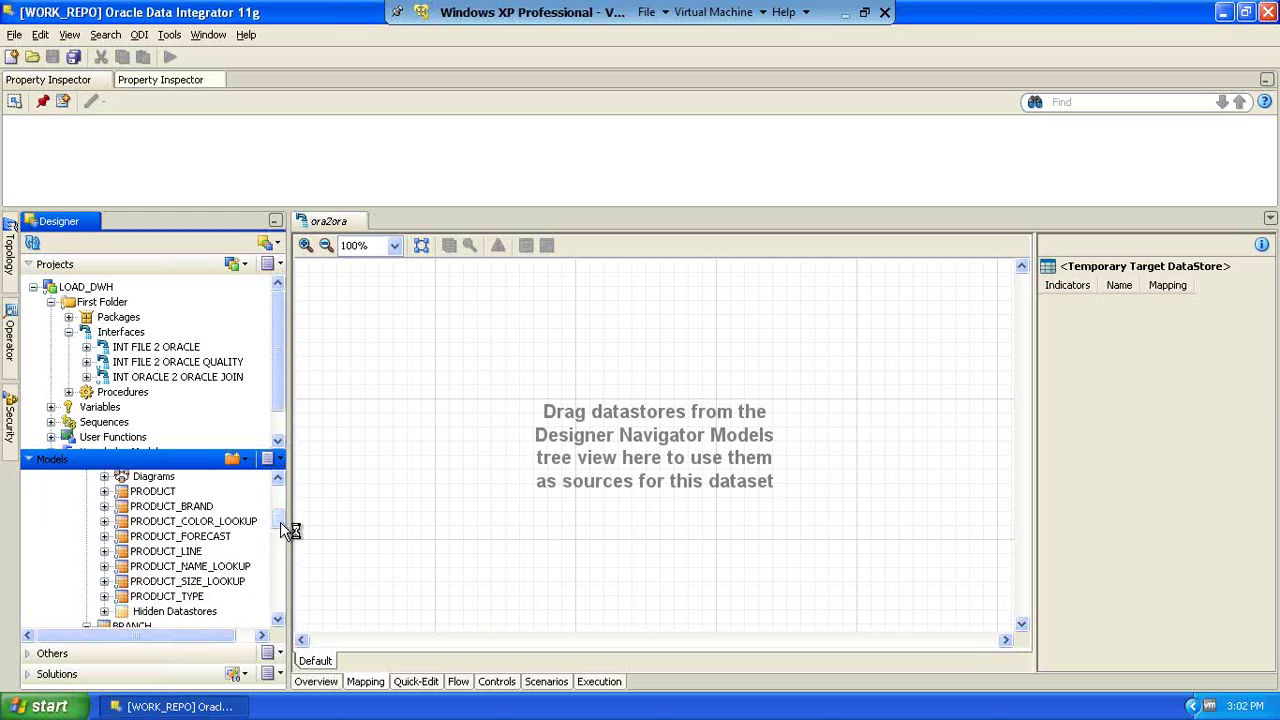
click(105, 491)
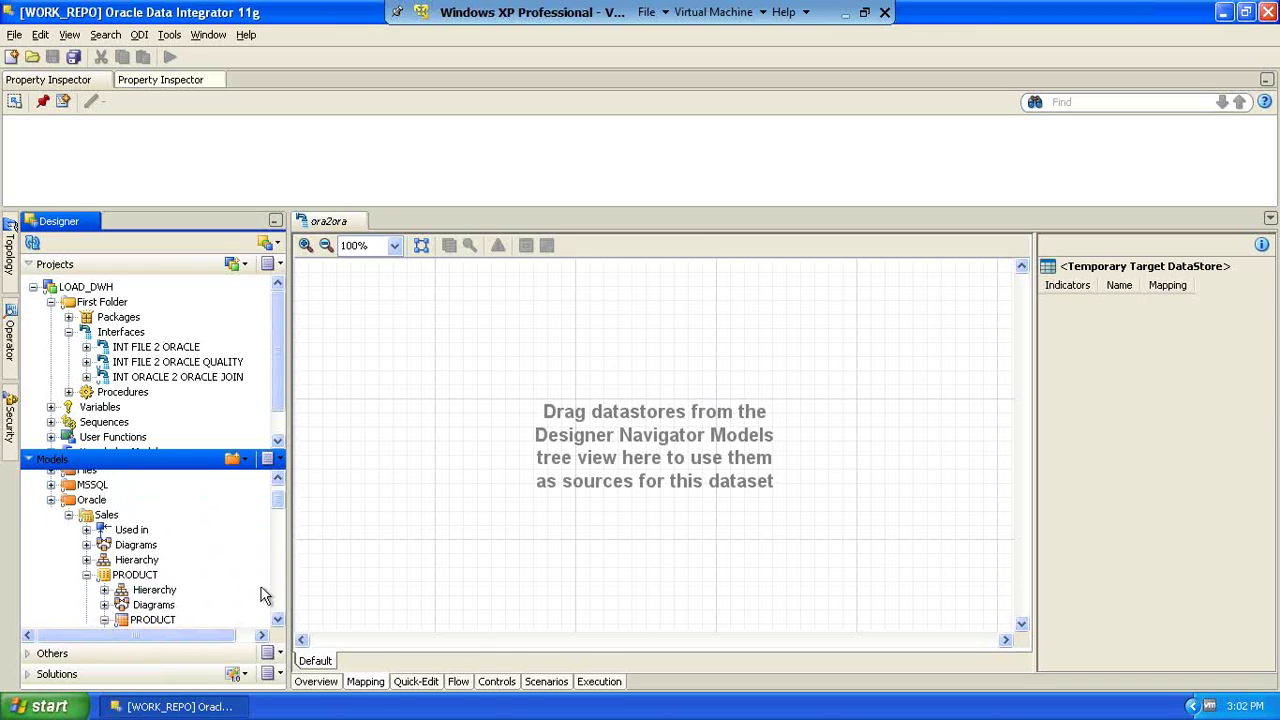
scroll(281, 515, up, 1)
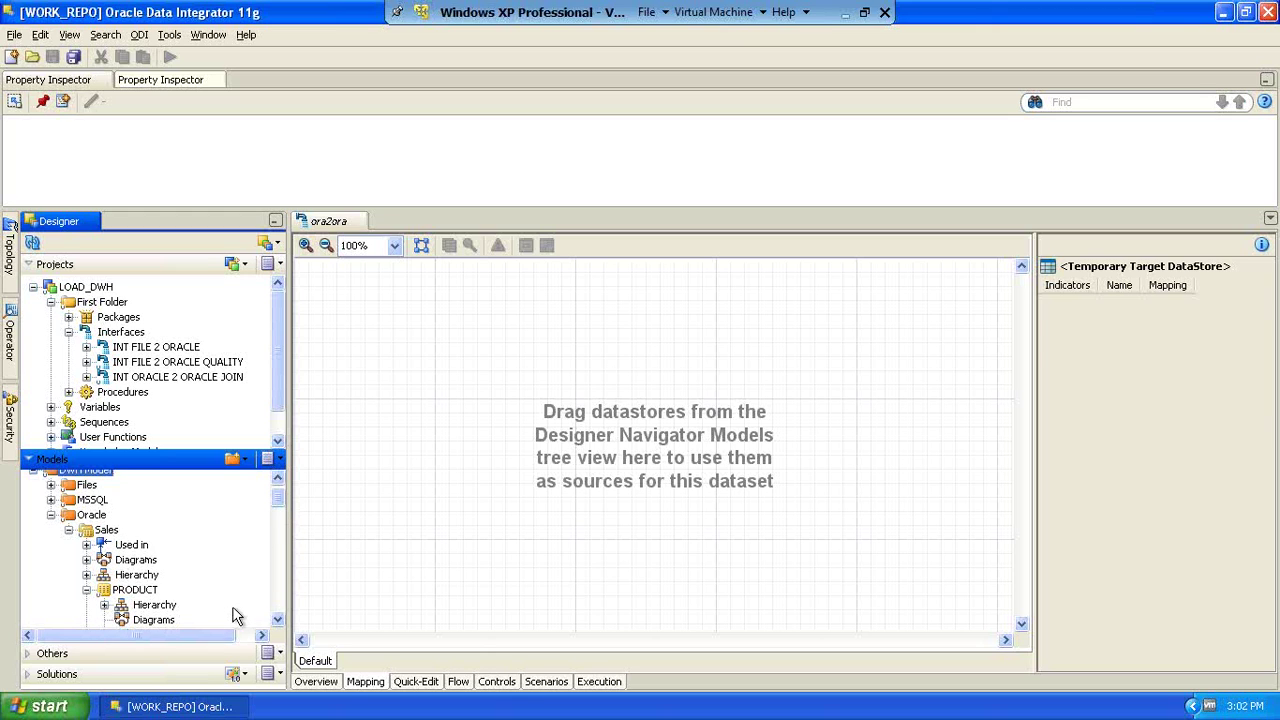
click(278, 619)
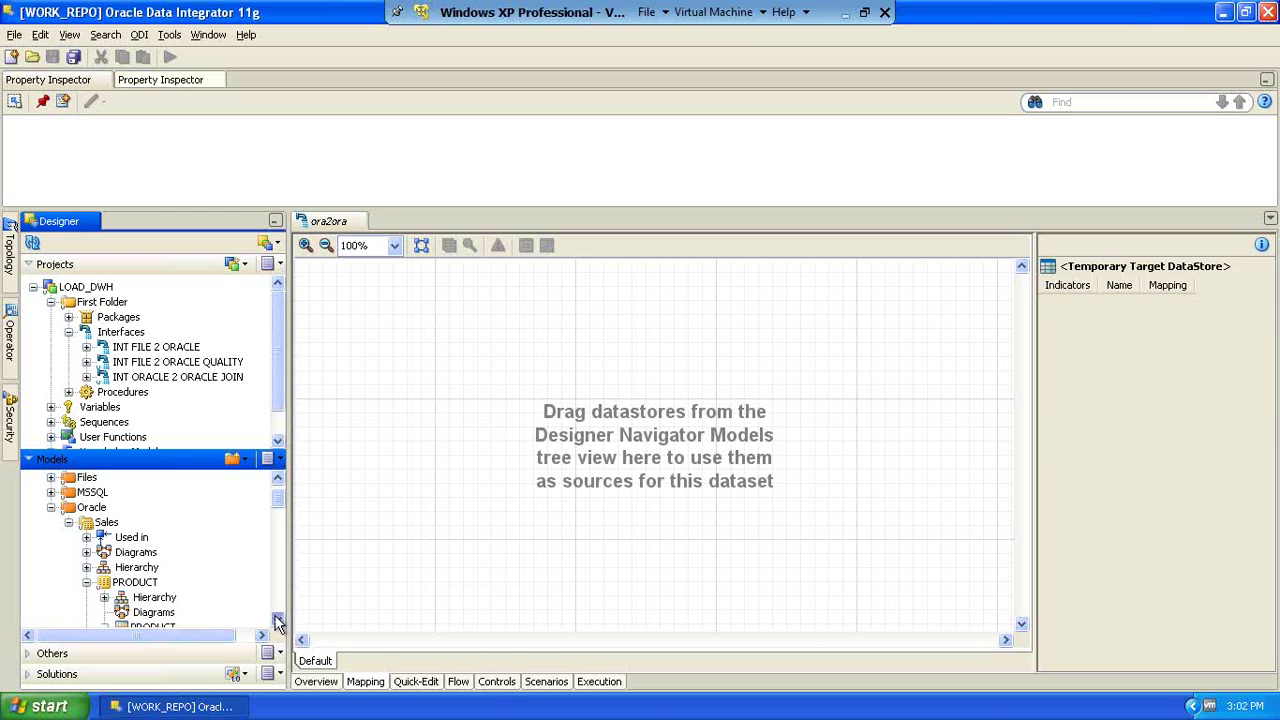
click(278, 619)
click(278, 619)
click(278, 619)
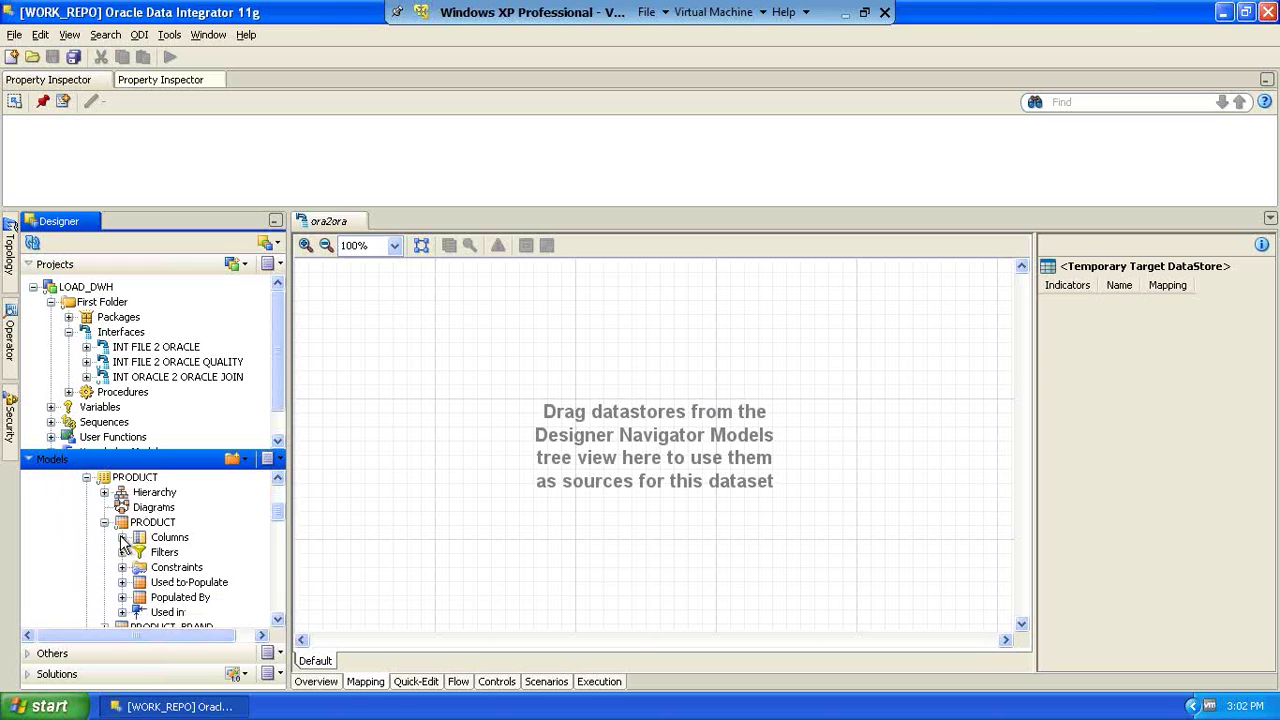
click(122, 537)
- Look through the PRODUCT datastore's columns and the neighbouring product datastores, and collapse the PRODUCT datastore
click(278, 620)
click(278, 620)
click(278, 620)
click(278, 620)
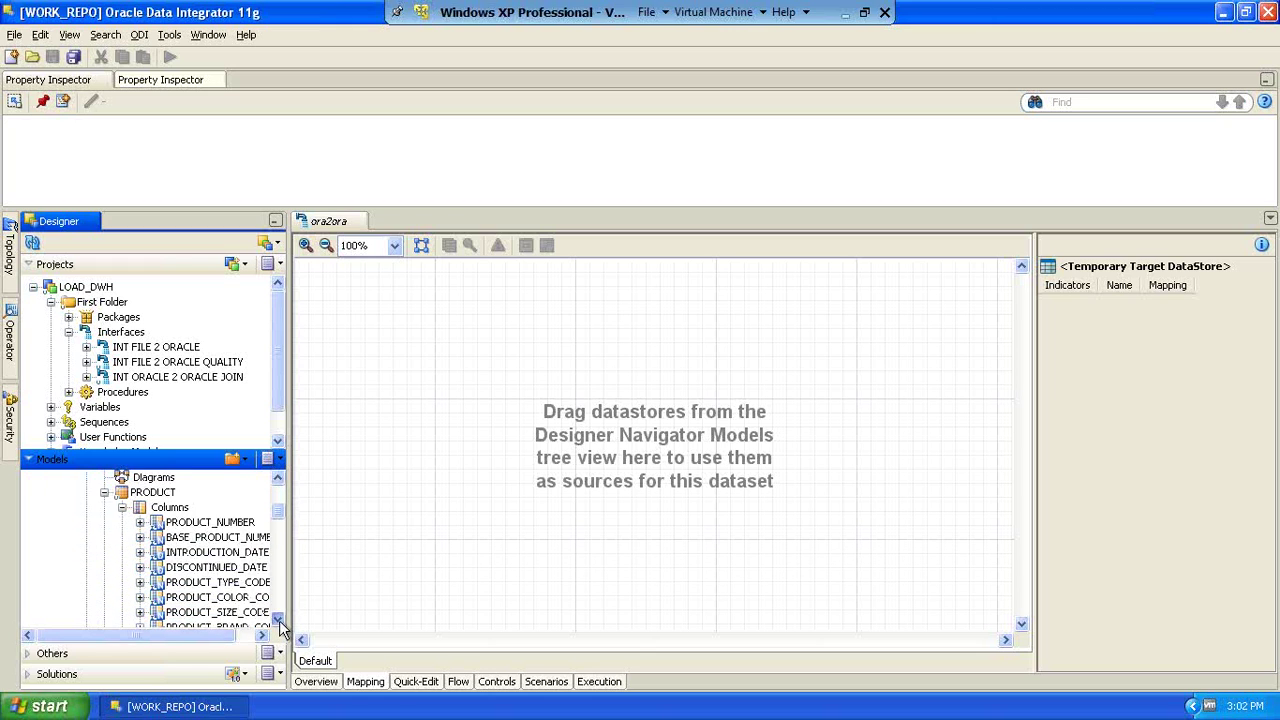
click(278, 620)
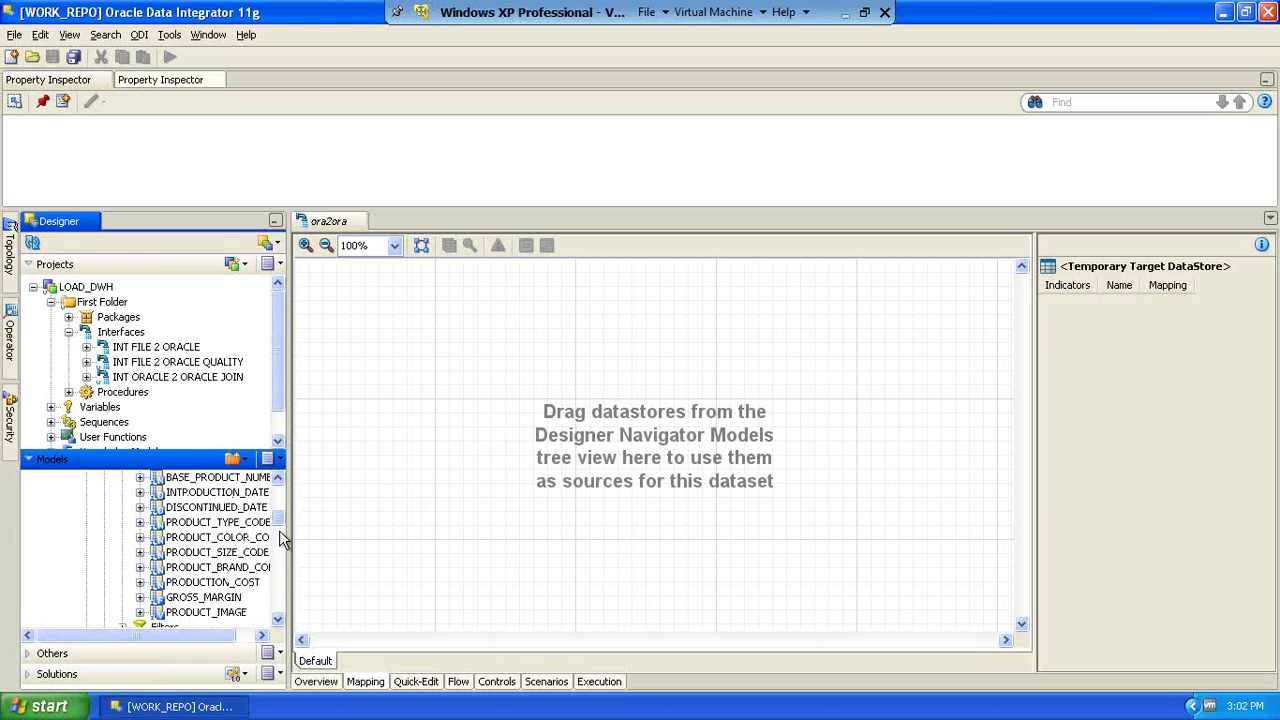
scroll(282, 507, up, 1)
drag(285, 506, 287, 536)
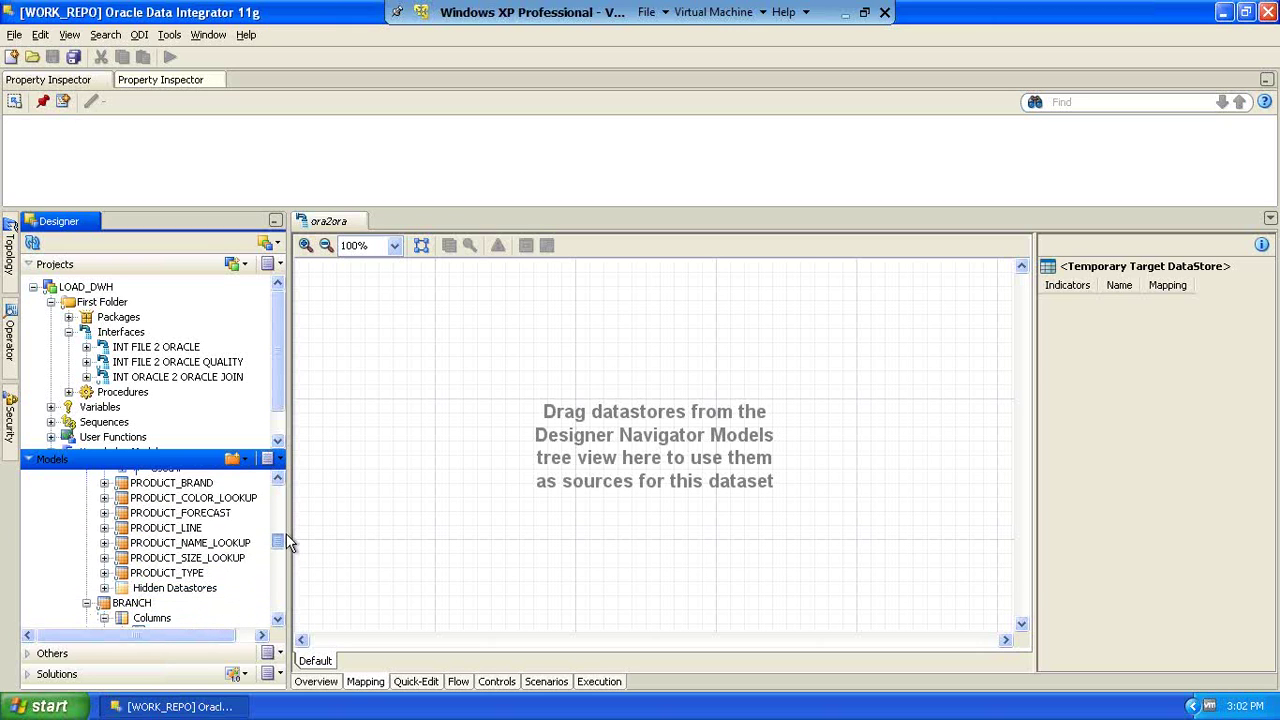
drag(286, 535, 286, 498)
click(104, 569)
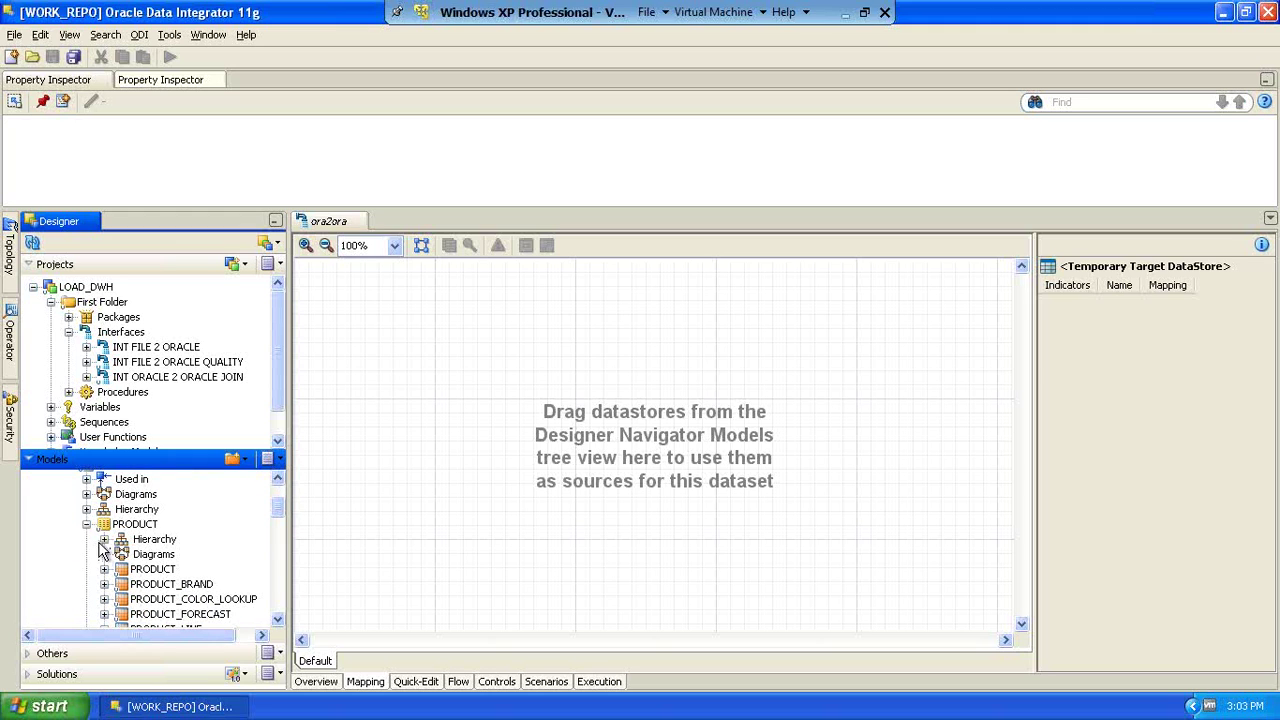
- Add the ORDER_DETAILS datastore from the Sales model as a source in the ora2ora mapping
drag(278, 621, 278, 621)
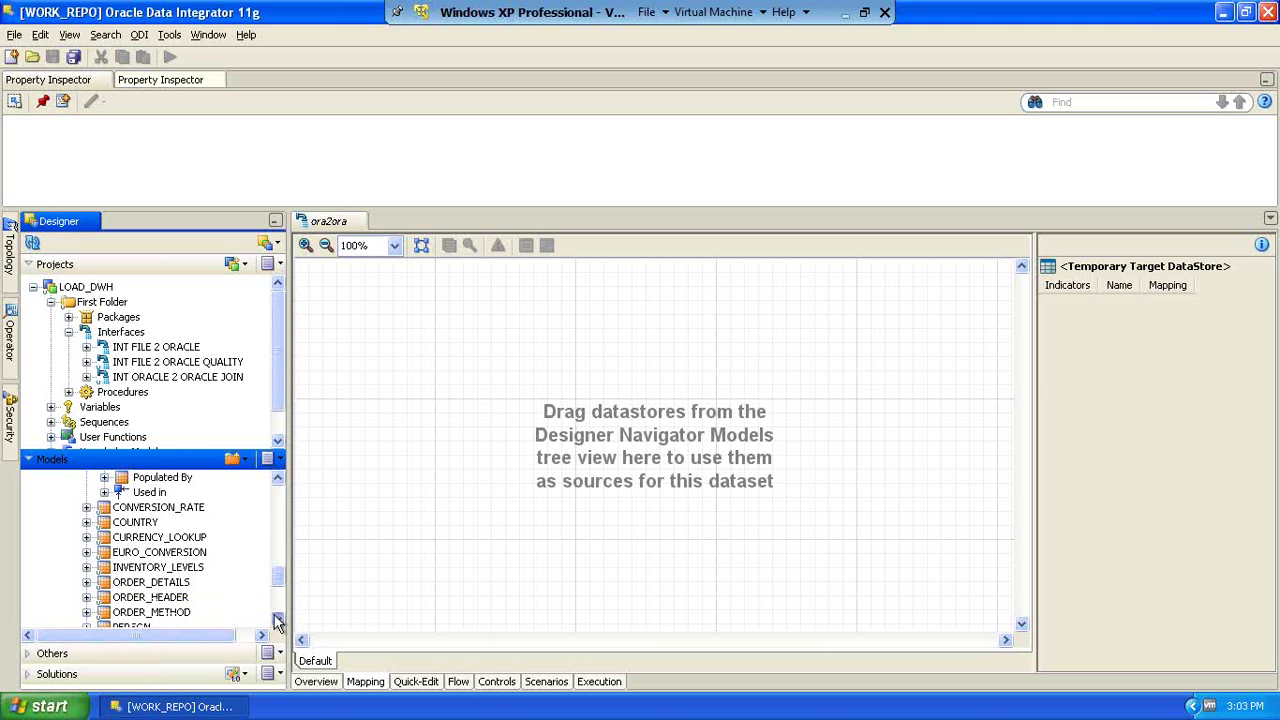
click(128, 584)
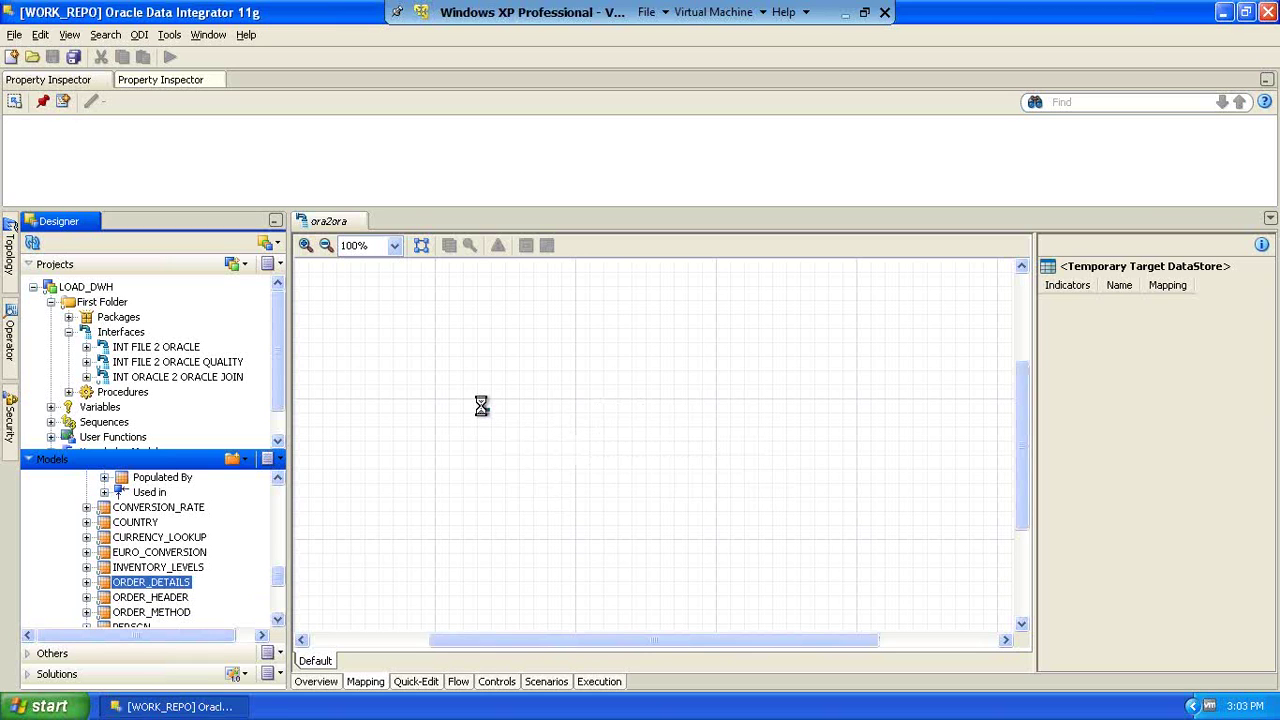
click(651, 424)
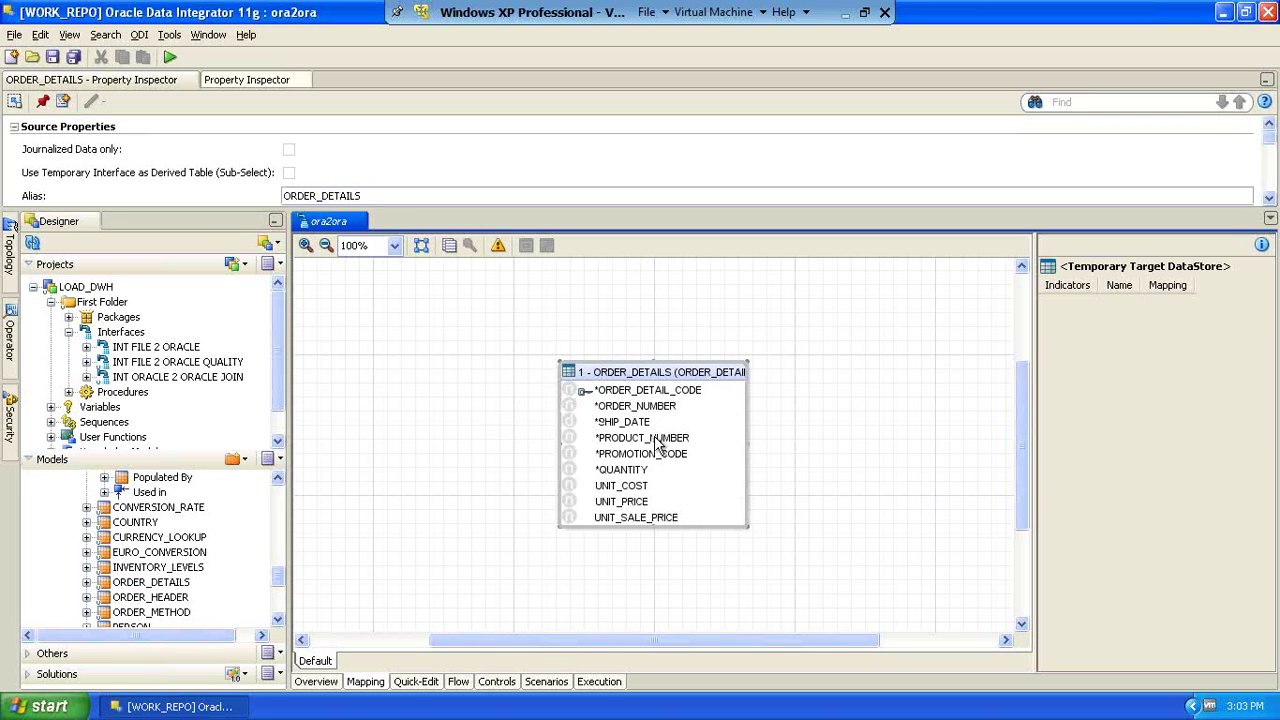
- Set the Sales model's PRODUCT datastore as the mapping's target with automatic mapping, and review the column mappings
click(278, 526)
click(282, 542)
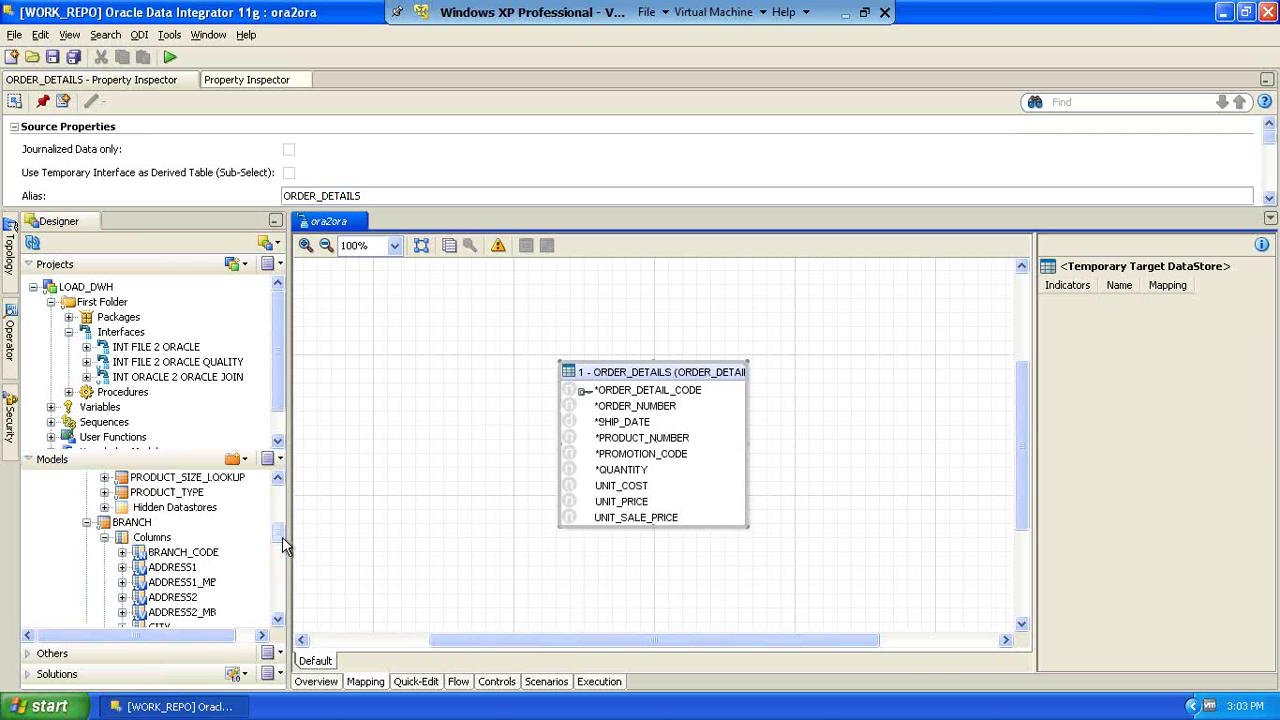
drag(283, 541, 281, 520)
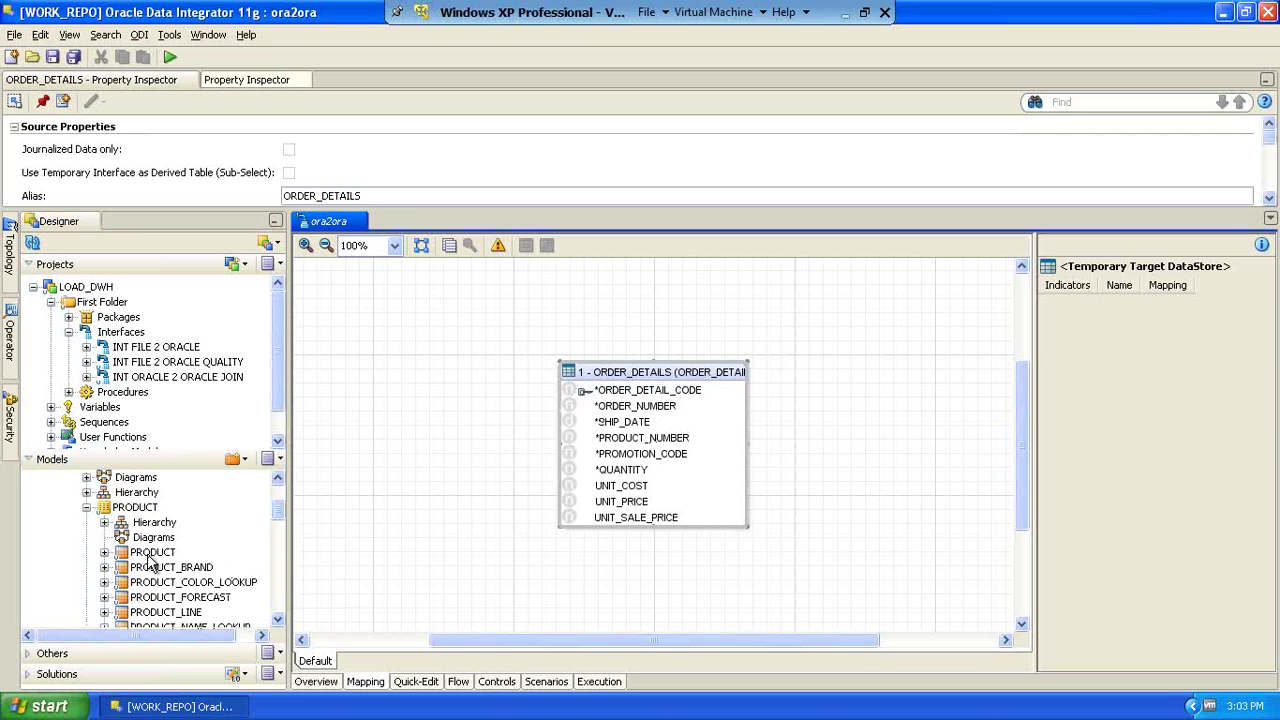
click(148, 556)
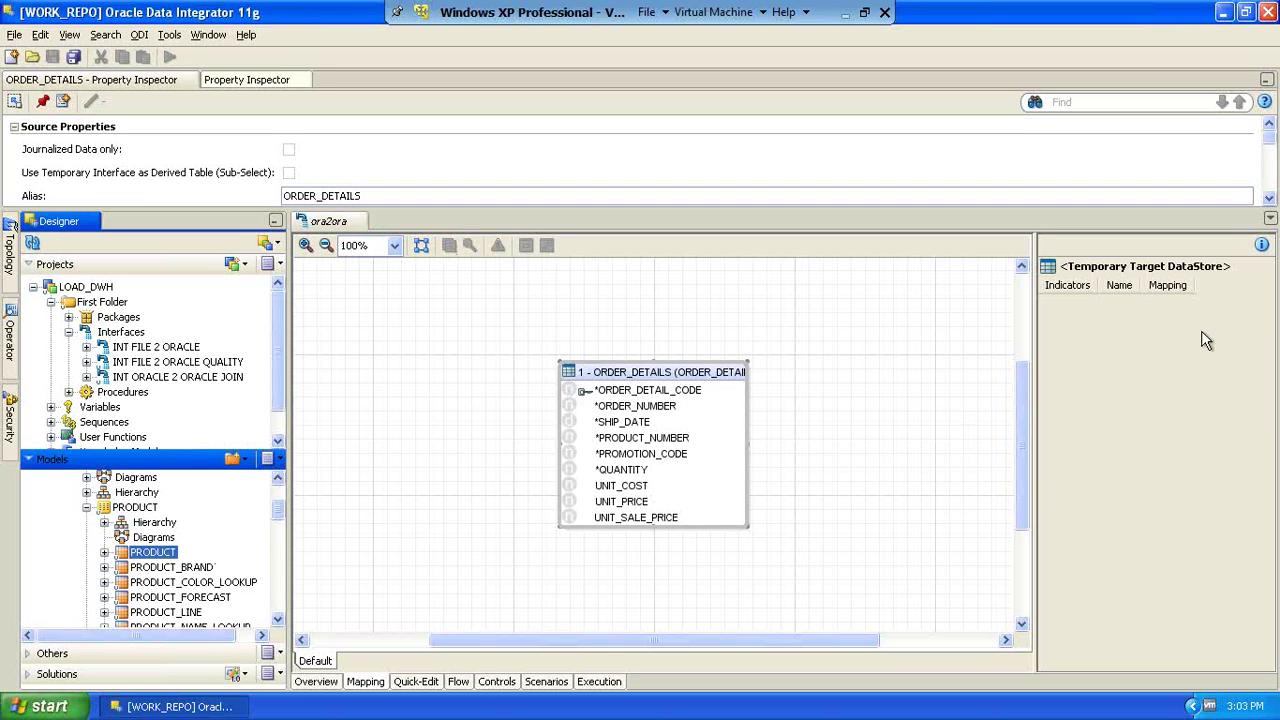
drag(148, 556, 1145, 337)
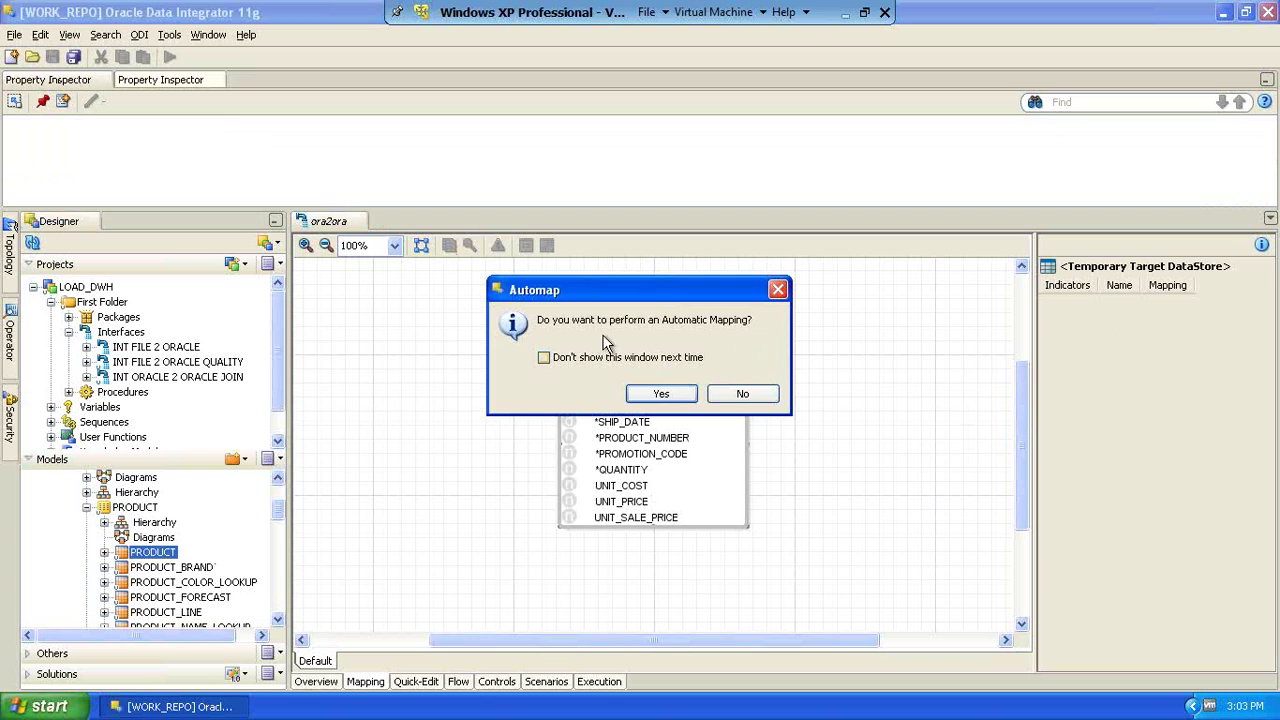
click(658, 396)
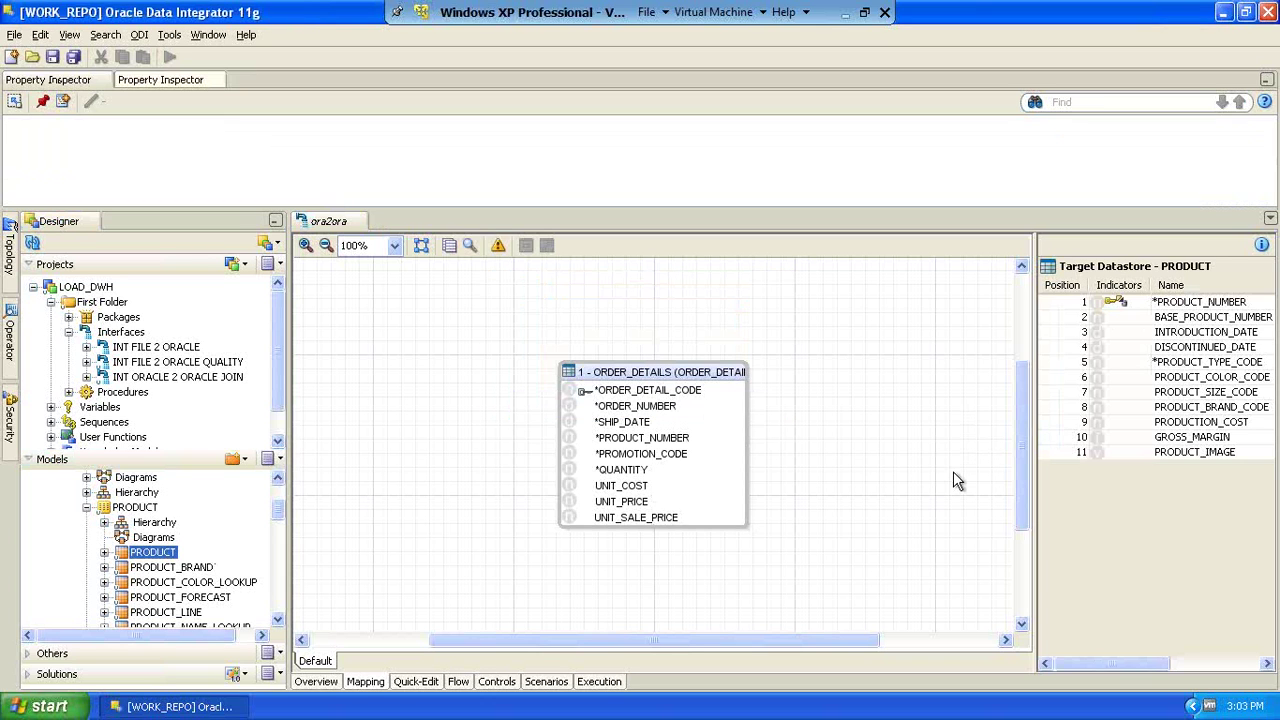
drag(1108, 663, 1270, 672)
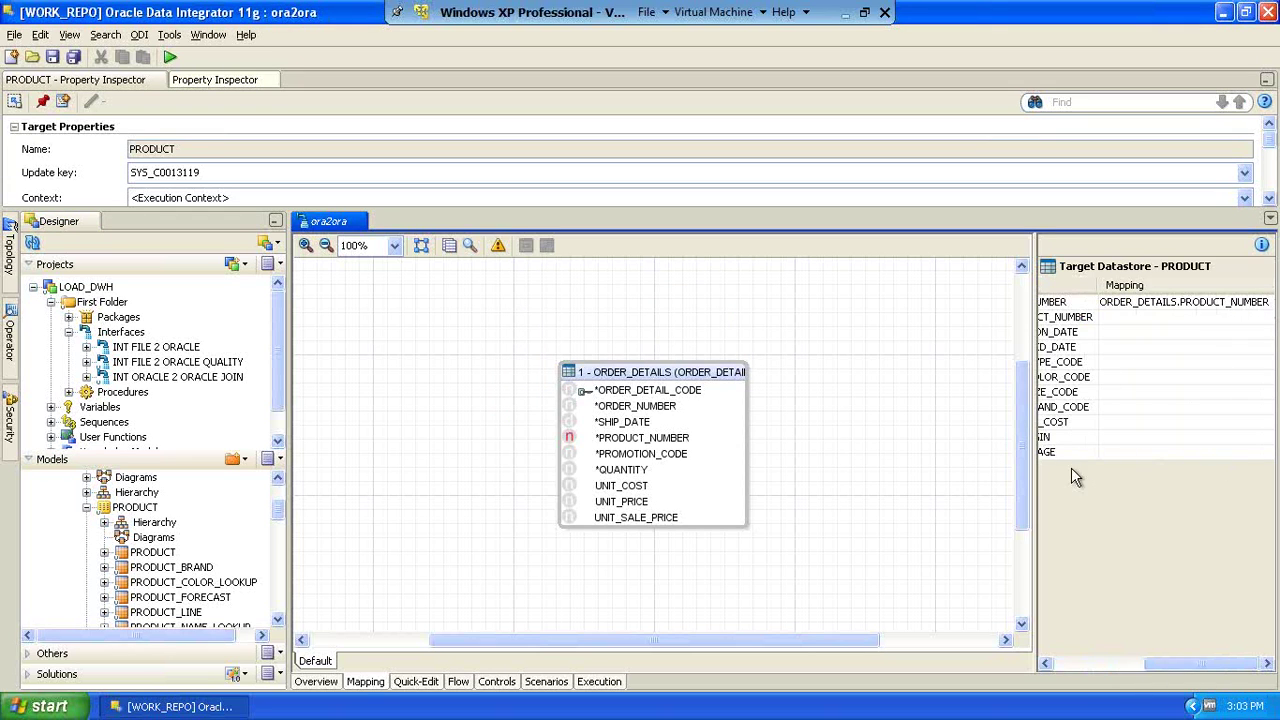
- Widen the target datastore area to read its full column names, review the target's available actions, and return to the PowerPoint presentation
drag(1033, 329, 960, 354)
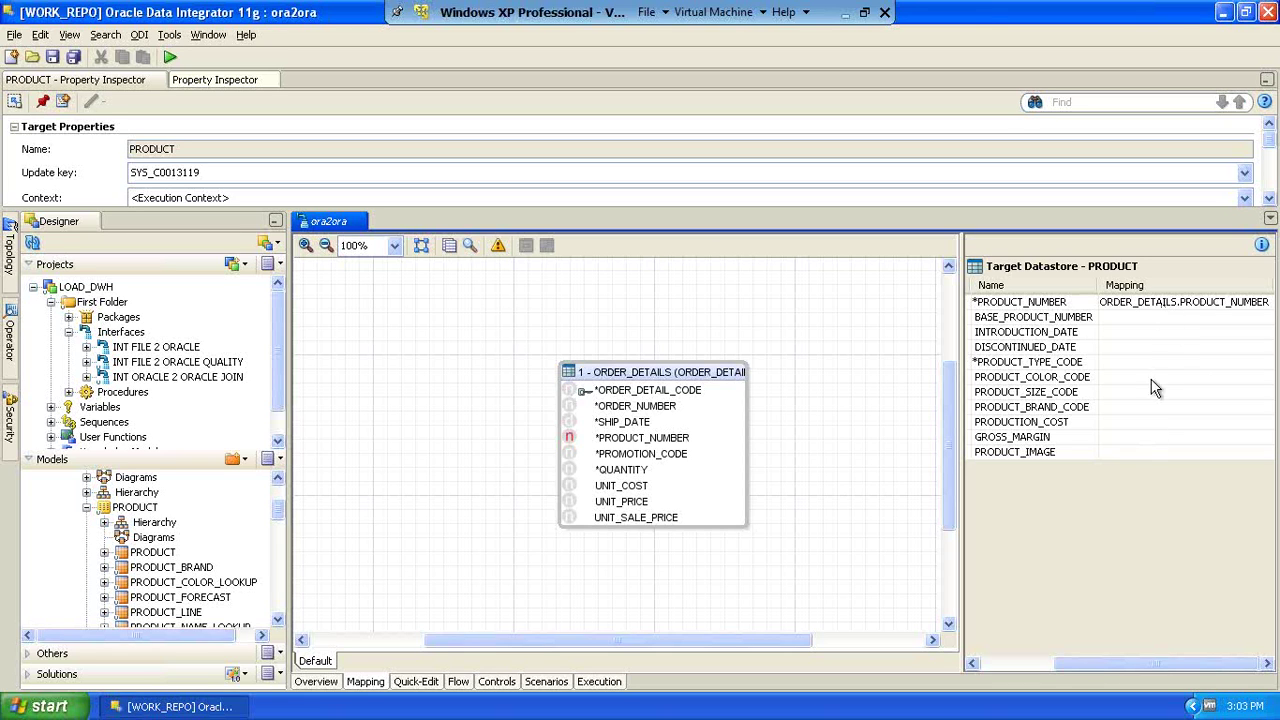
right_click(1118, 272)
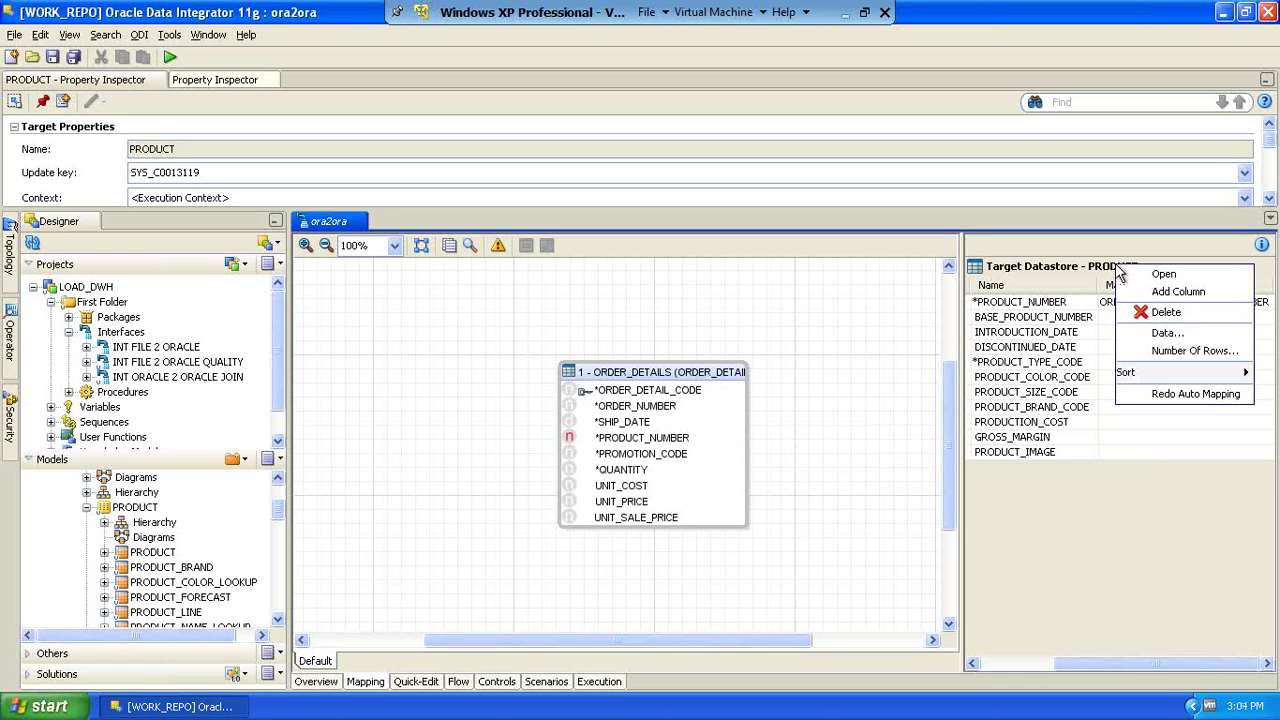
click(843, 20)
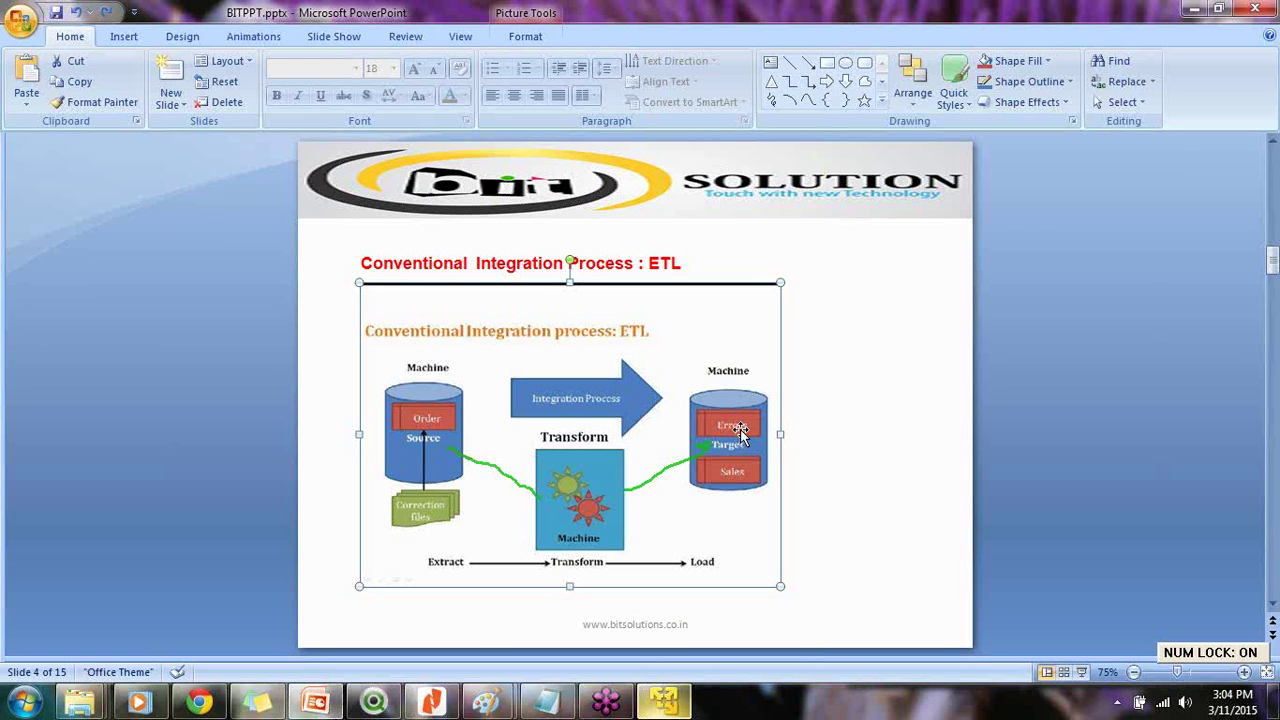
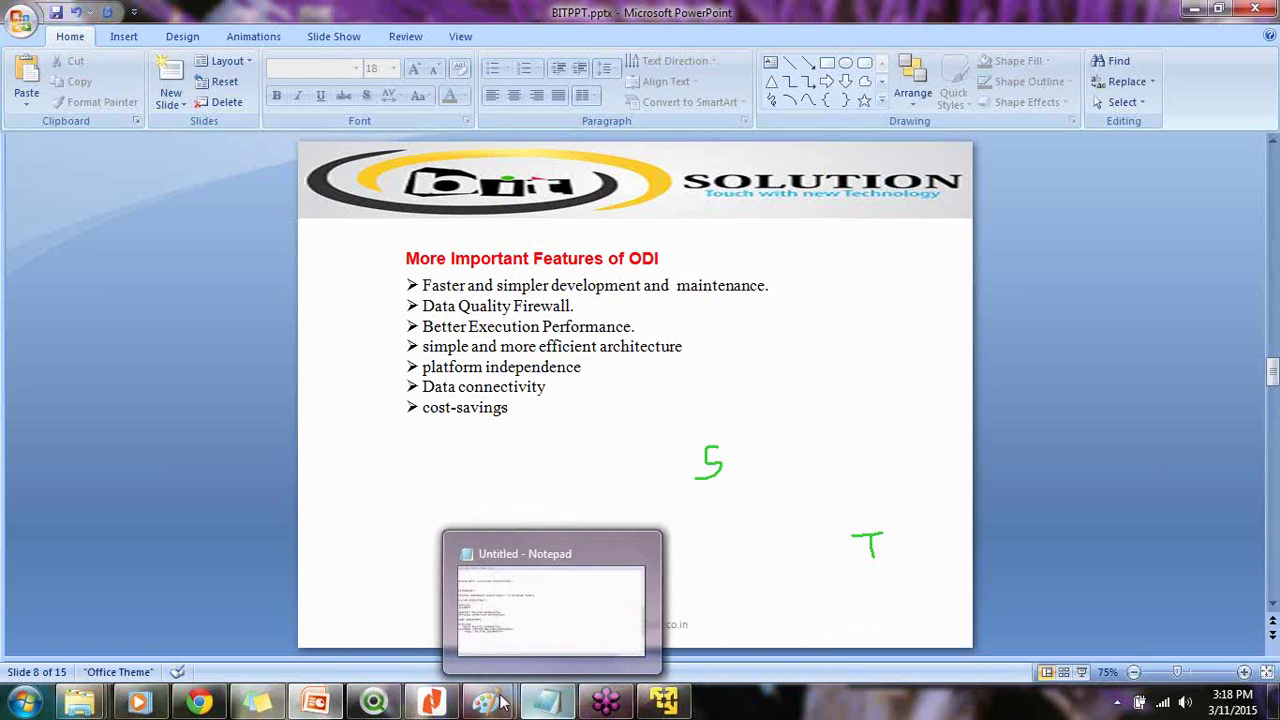
- Switch to the Paint source-target diagram and draw a vertical red line across the upper connection, labelled FIREWALL
mouse_move(483, 704)
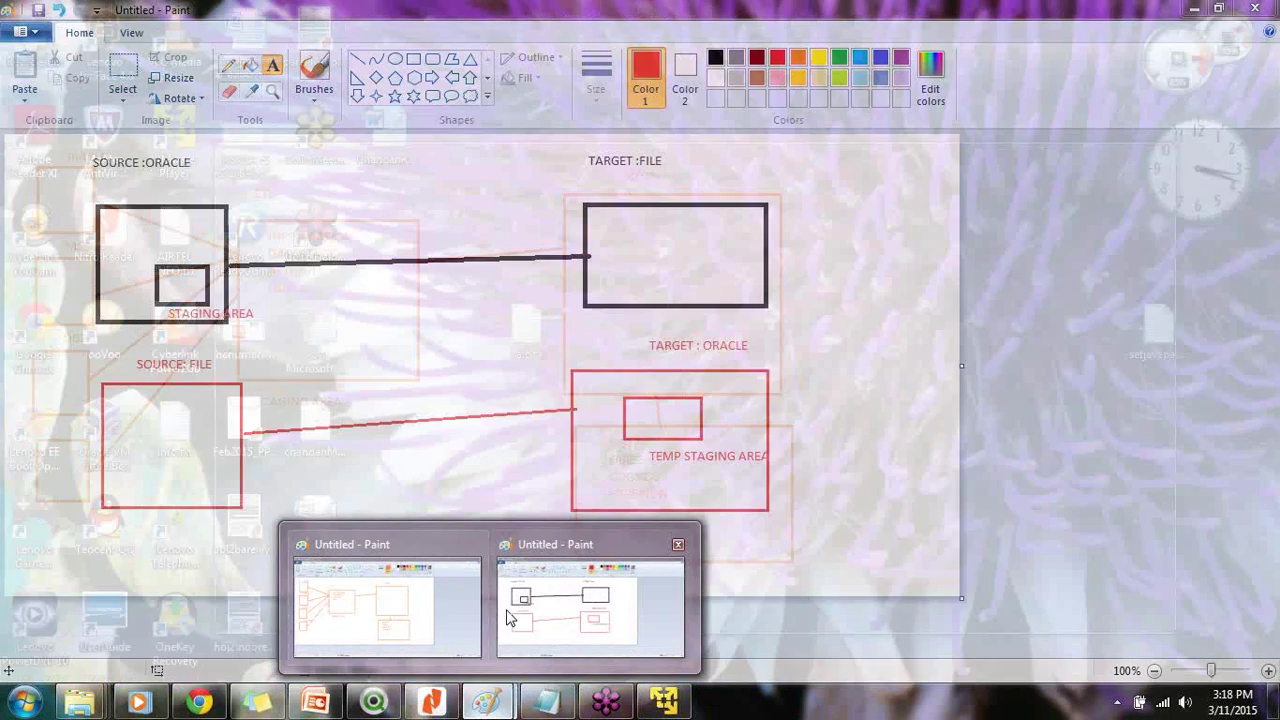
click(506, 617)
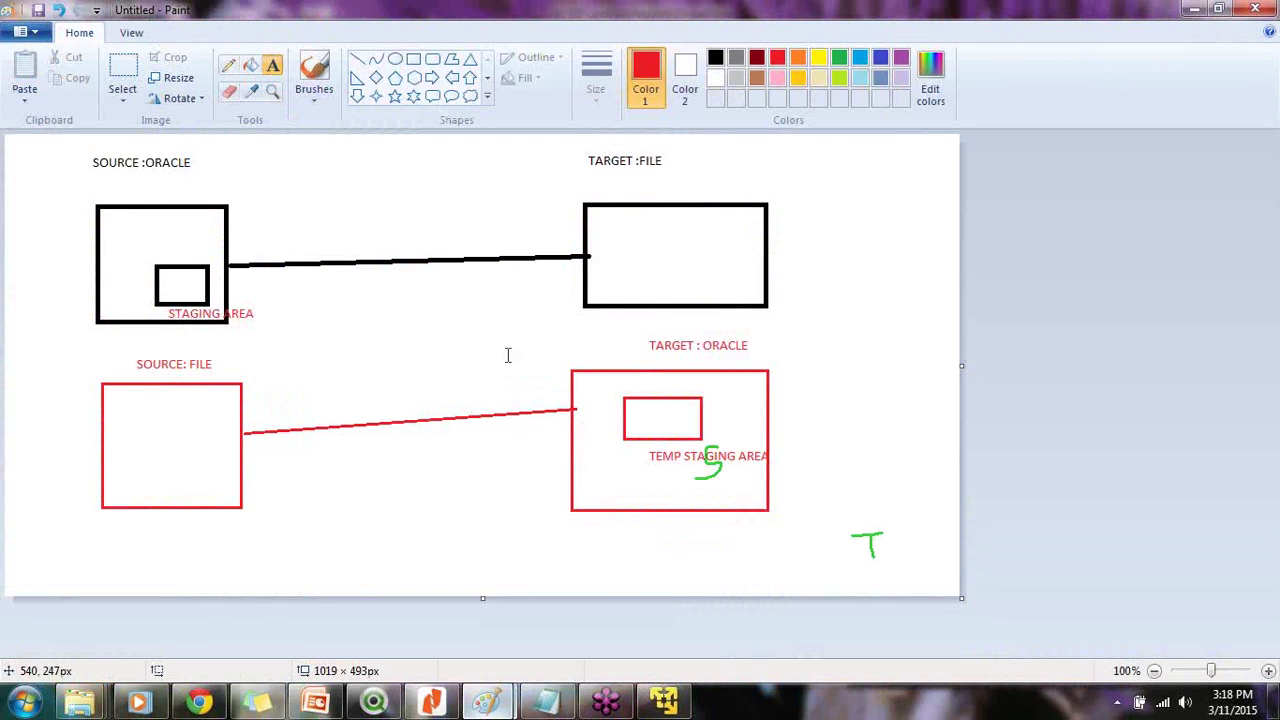
click(357, 59)
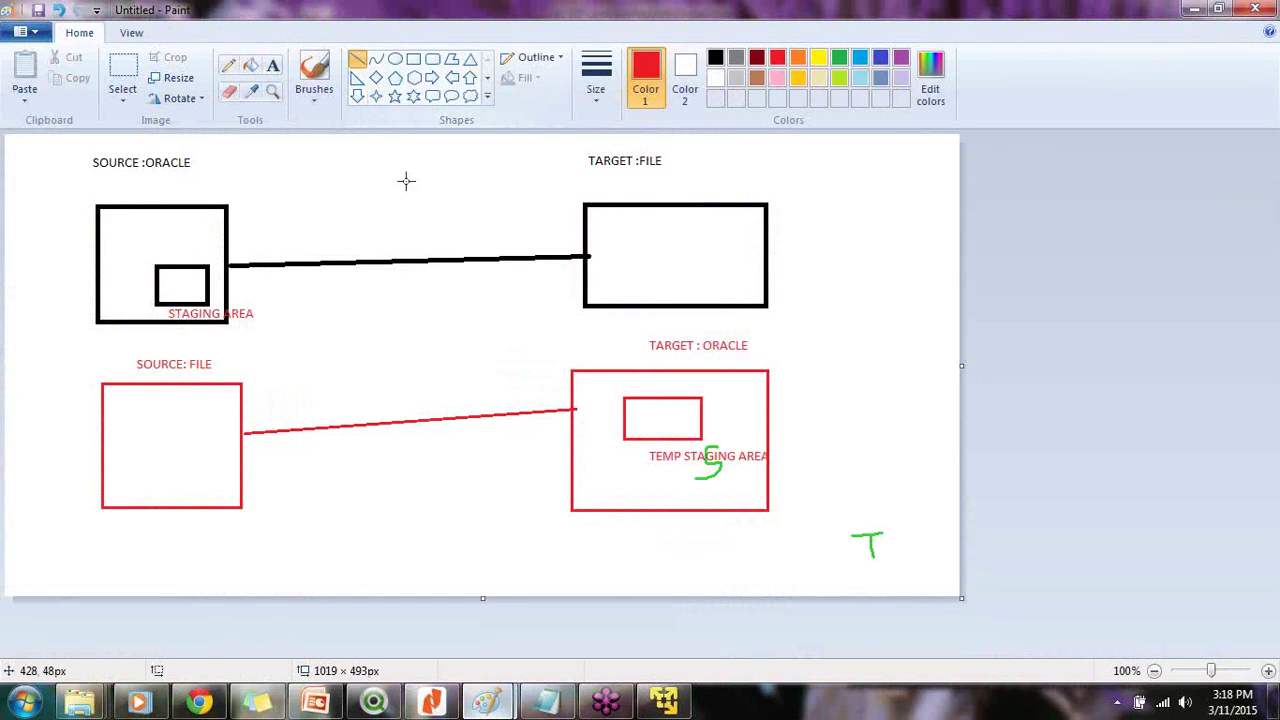
drag(413, 199, 415, 343)
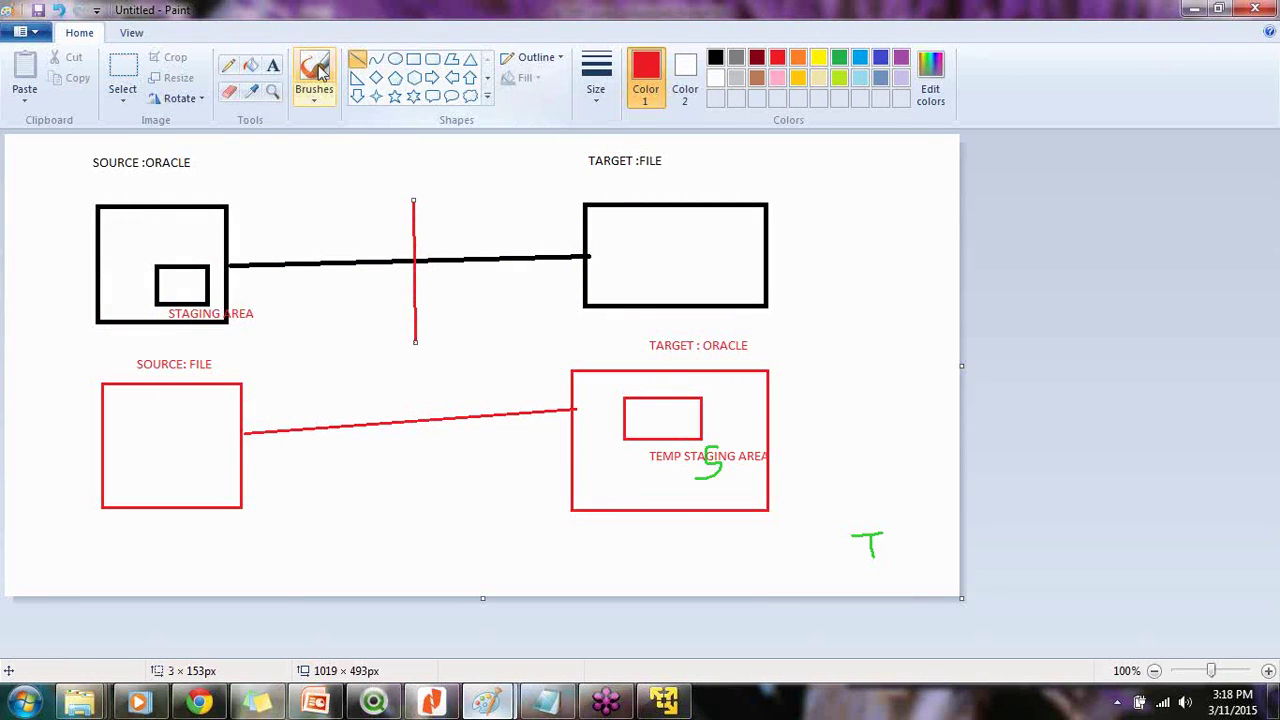
click(274, 66)
click(396, 172)
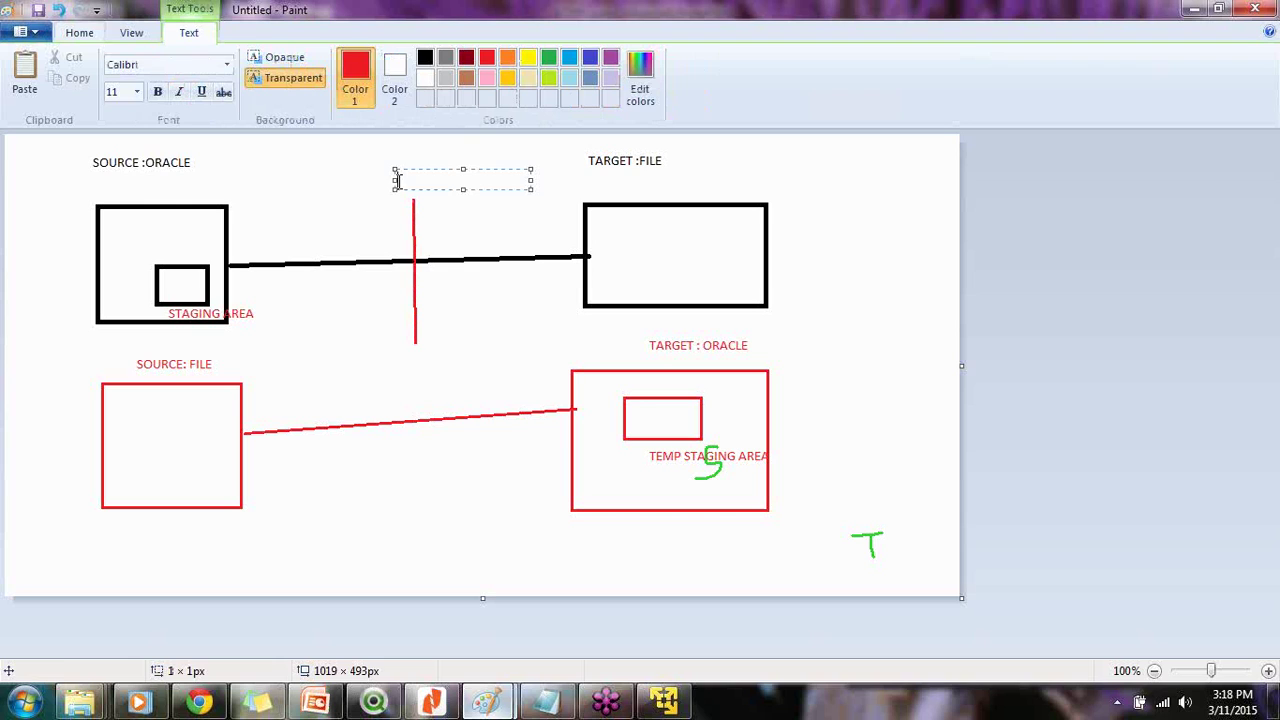
text(FIREWALL)
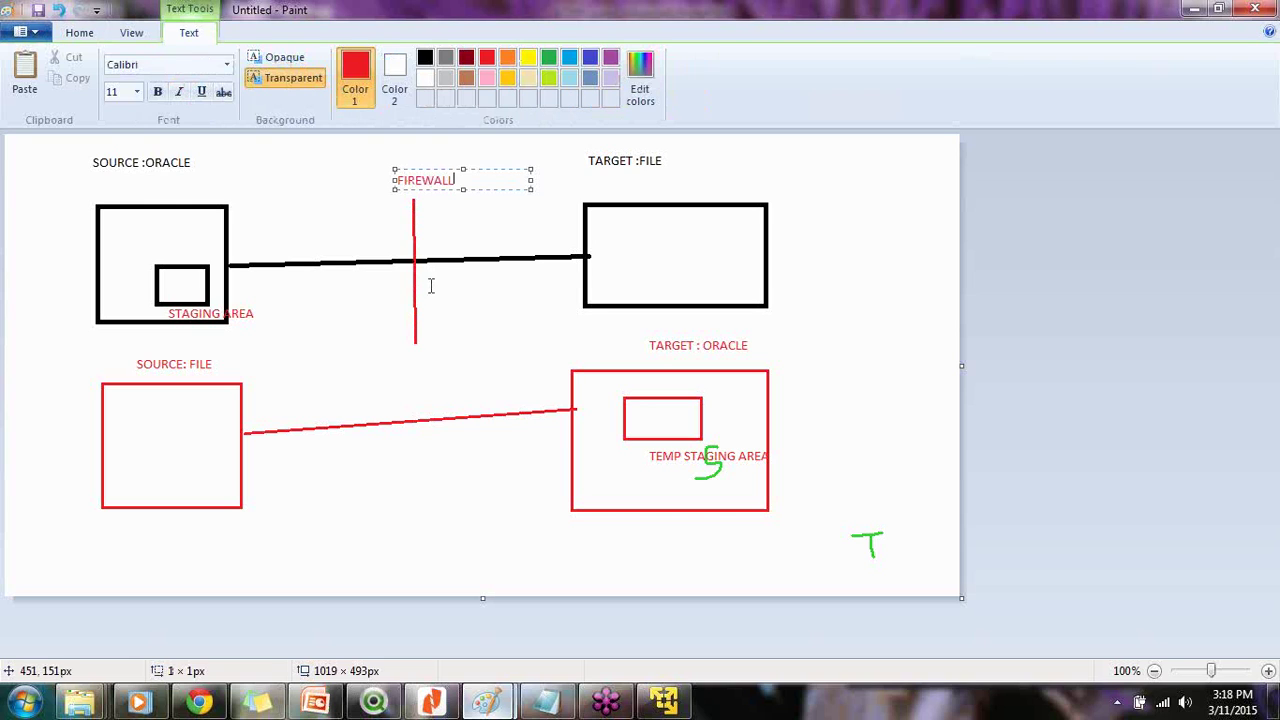
click(801, 245)
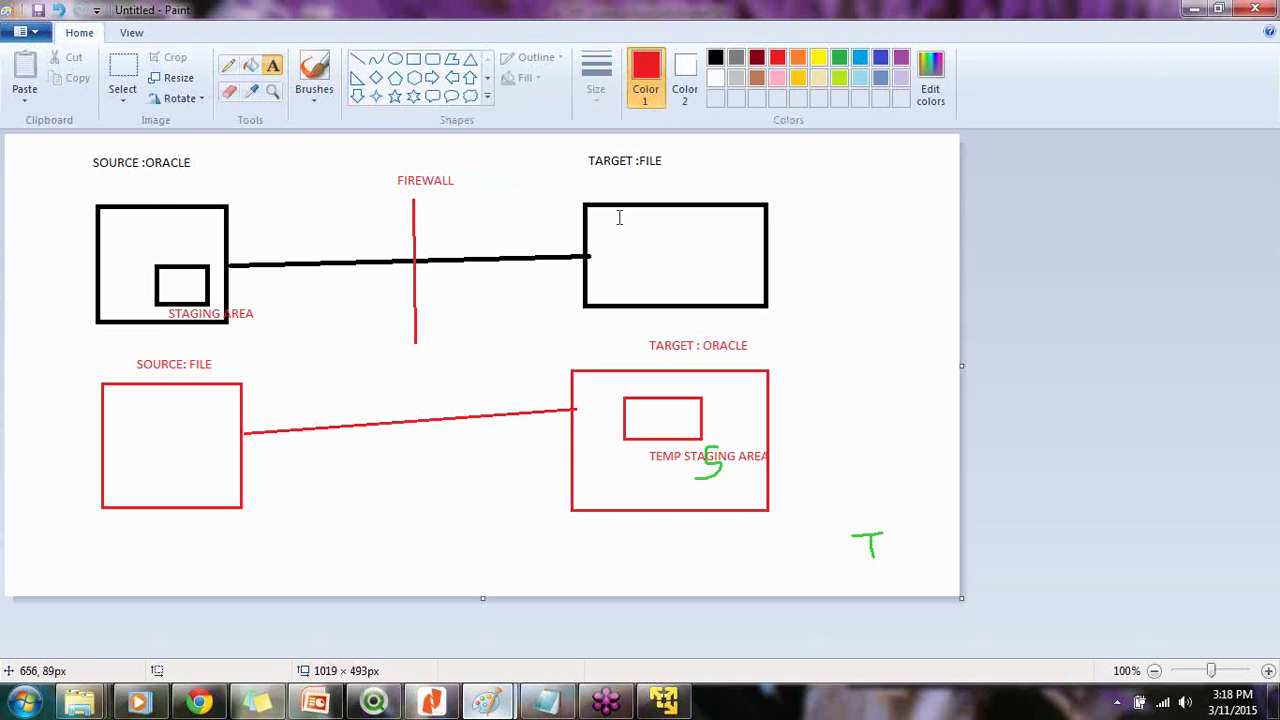
- Write 10000 inside the Oracle source box and start an age label beside it
click(810, 276)
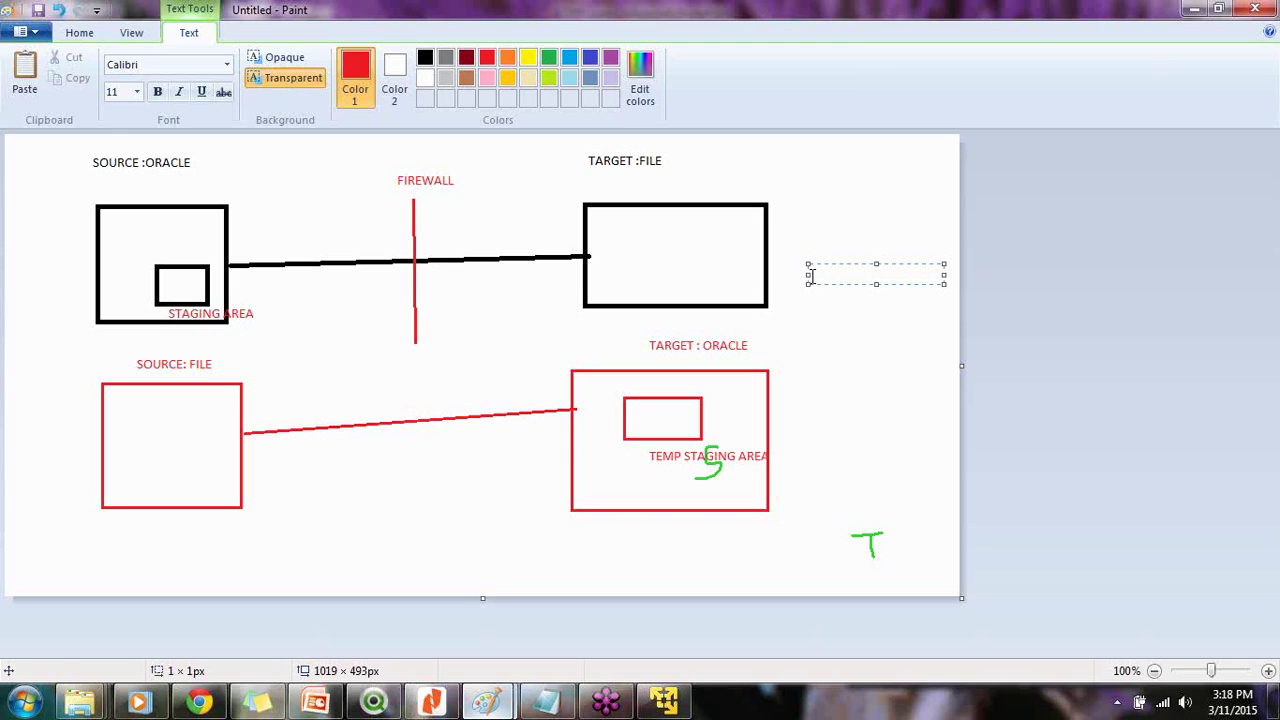
click(174, 229)
click(174, 229)
text(10000)
click(273, 256)
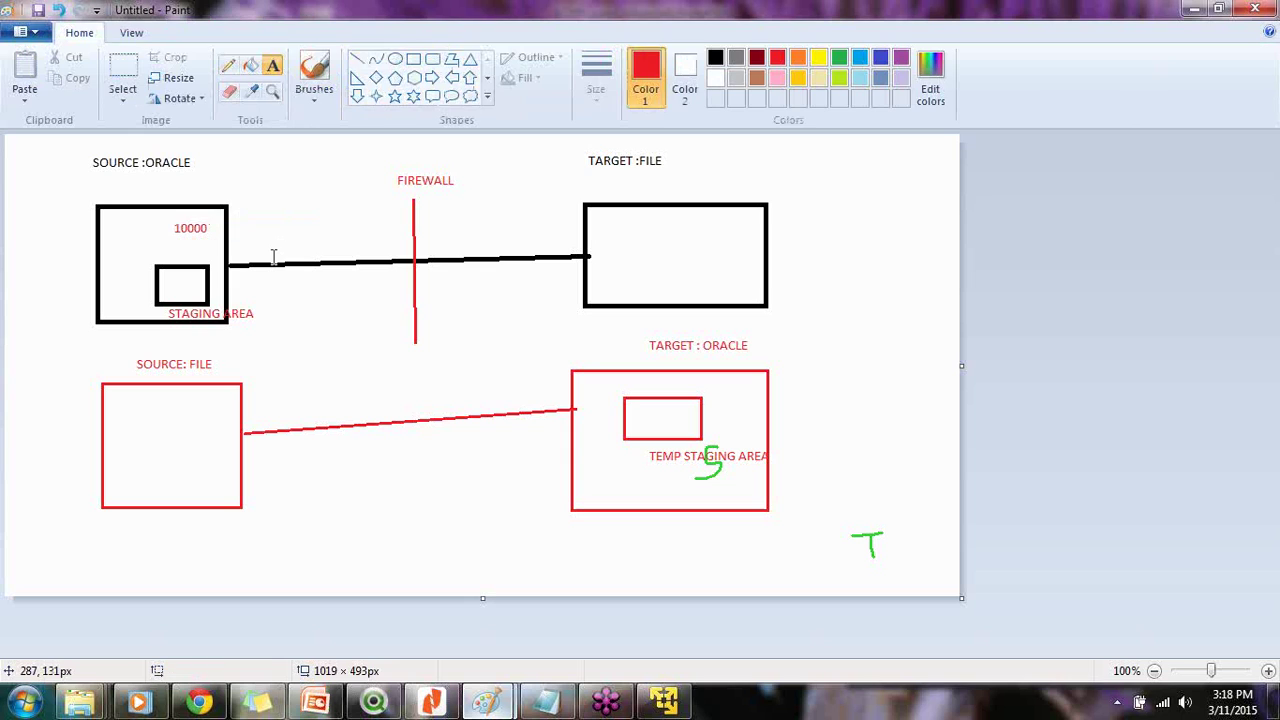
click(258, 244)
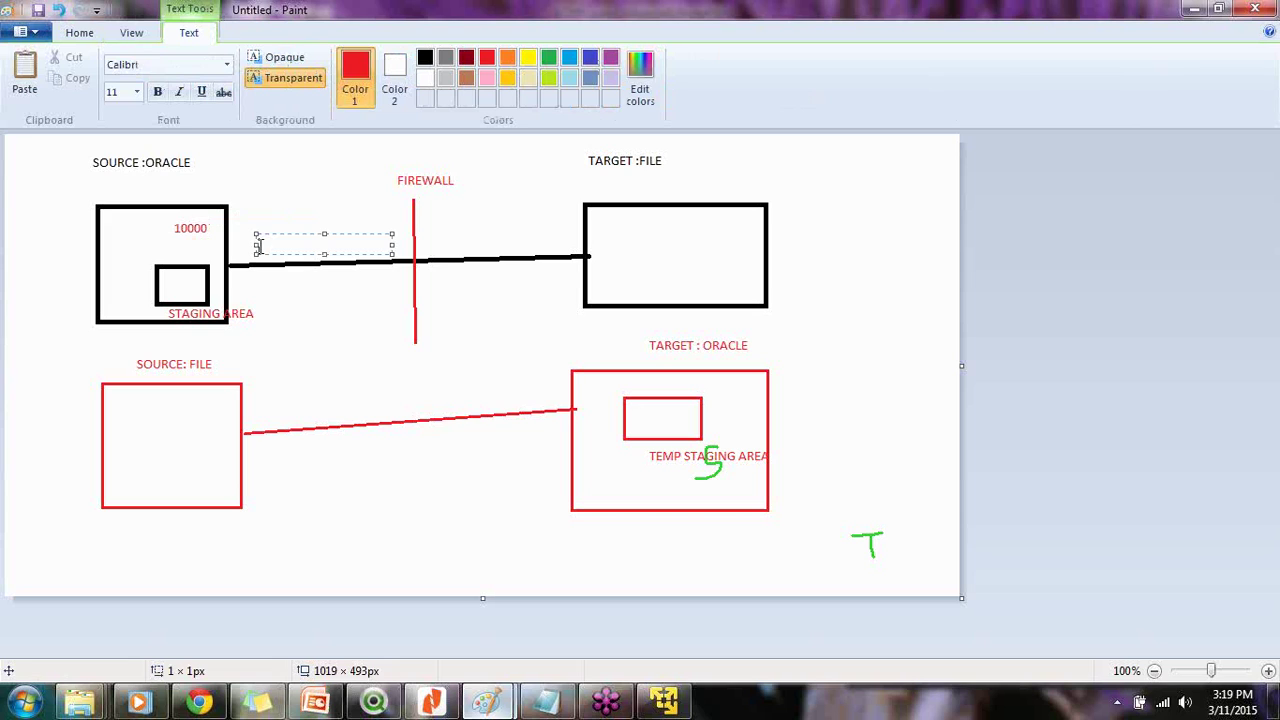
text(AG)
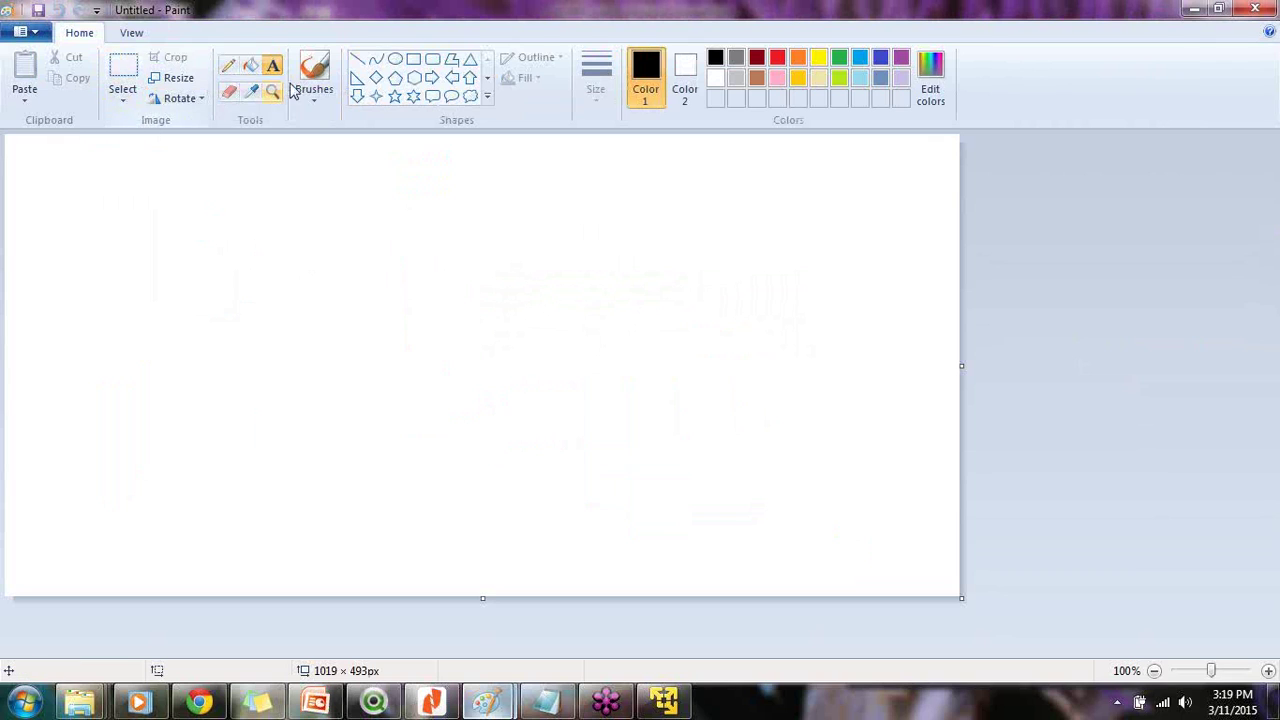
- On a blank canvas, draw a small source rectangle and a larger target rectangle of about 178 × 123 px opposite it
click(413, 59)
mouse_move(47, 259)
mouse_down()
mouse_move(70, 322)
mouse_move(157, 352)
mouse_up()
drag(492, 254, 660, 369)
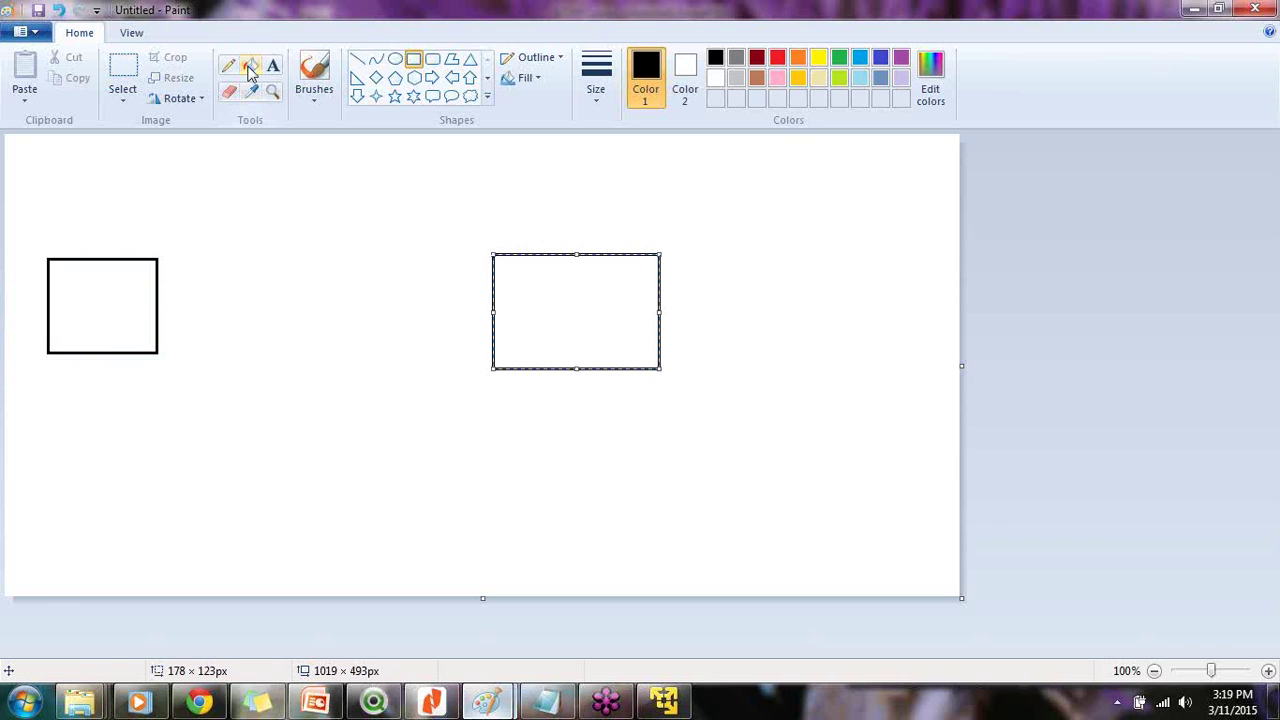
- Connect the two rectangles with a line about 364 px long and cross it with a vertical line about 209 px tall
click(357, 59)
drag(157, 283, 497, 286)
click(357, 59)
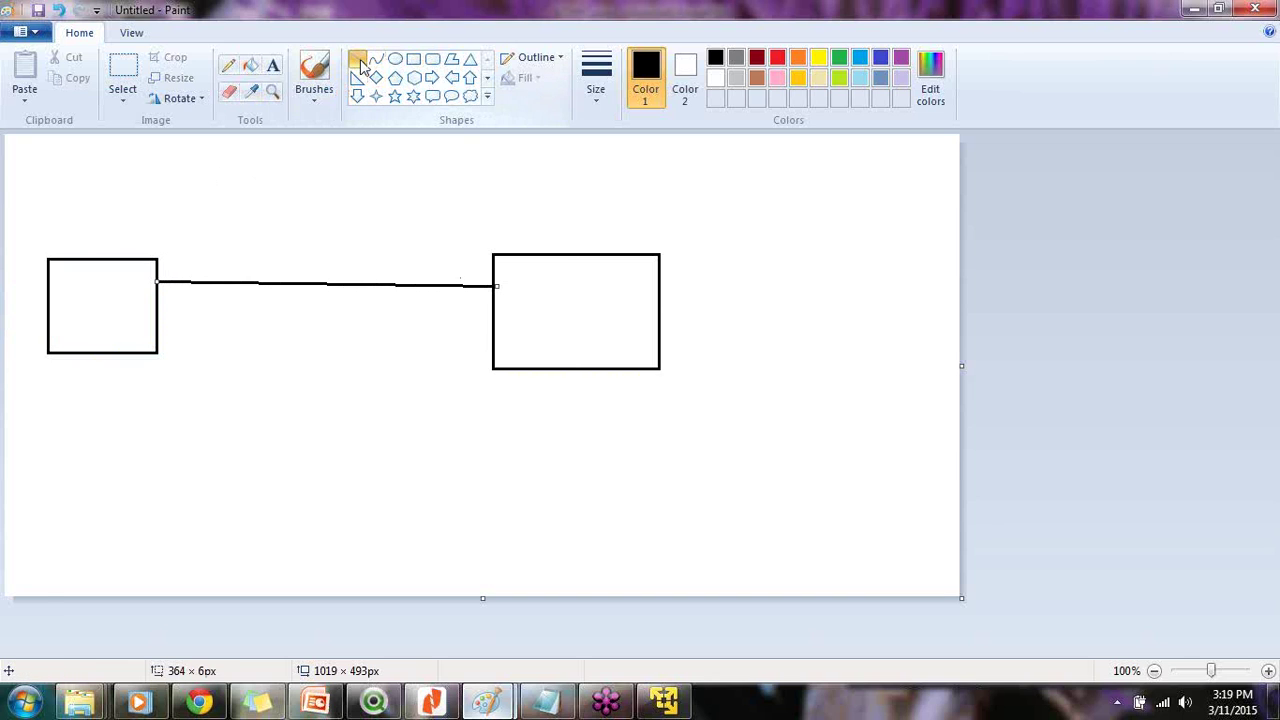
drag(319, 201, 324, 394)
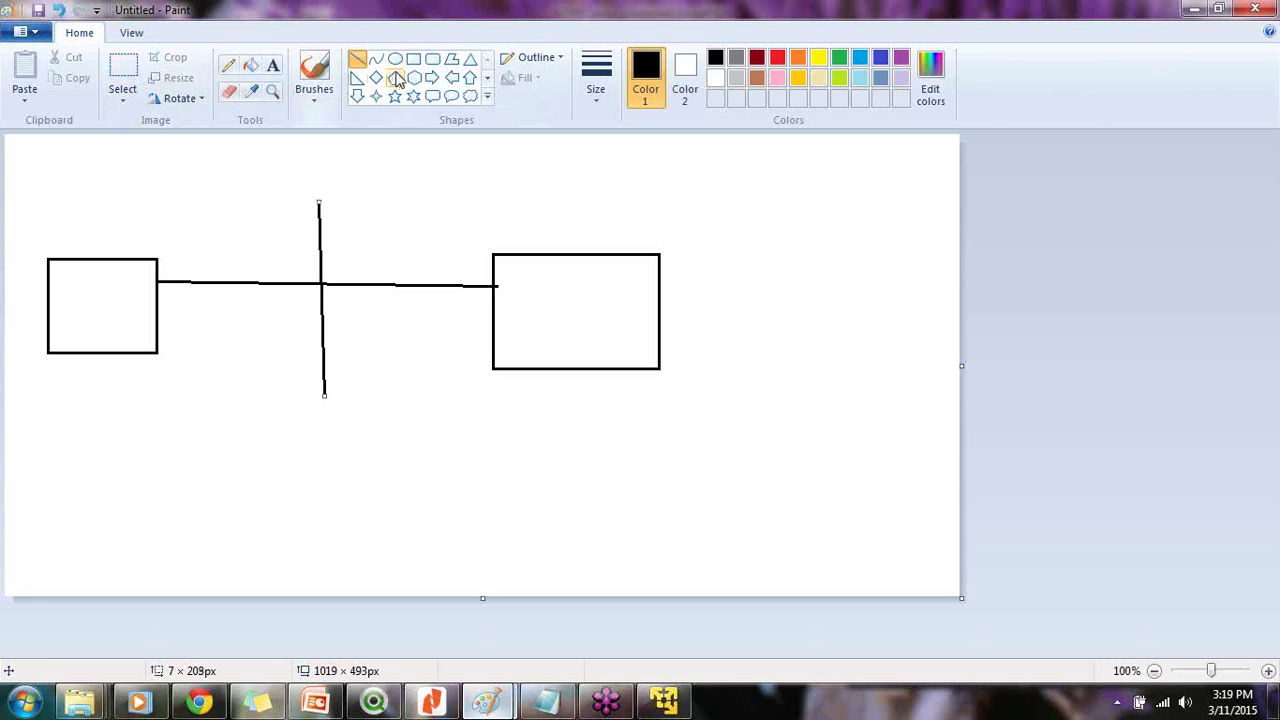
- Add a two-line text label above the source rectangle reading CONSTRAINT and AGE>20
click(273, 65)
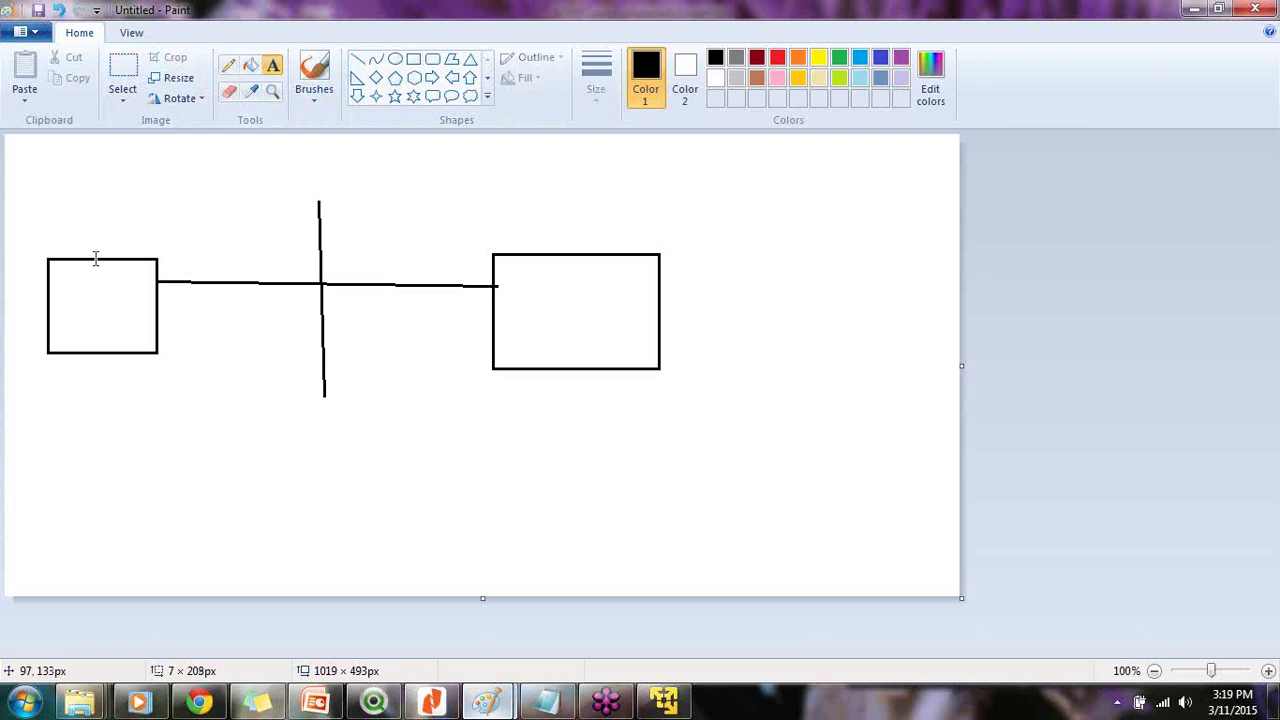
click(68, 228)
text(CONS)
text(TRAIU)
text(T)
key(Return)
text(AGE>20)
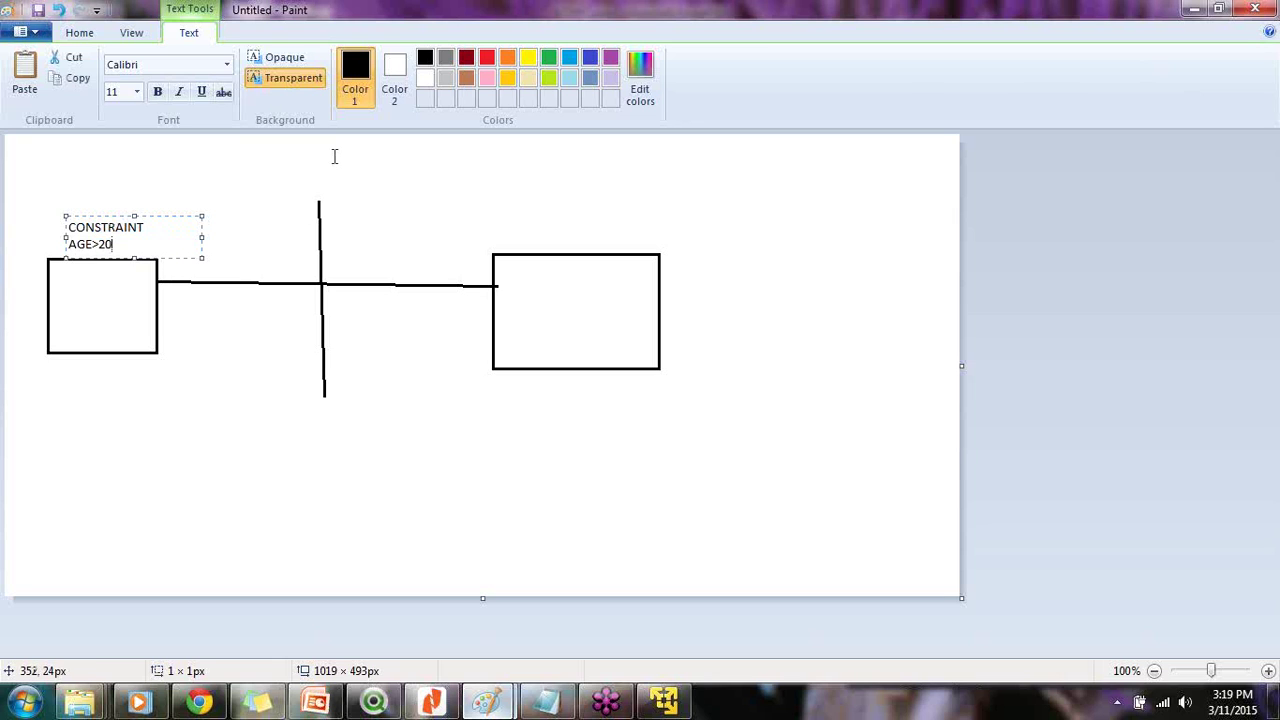
click(312, 186)
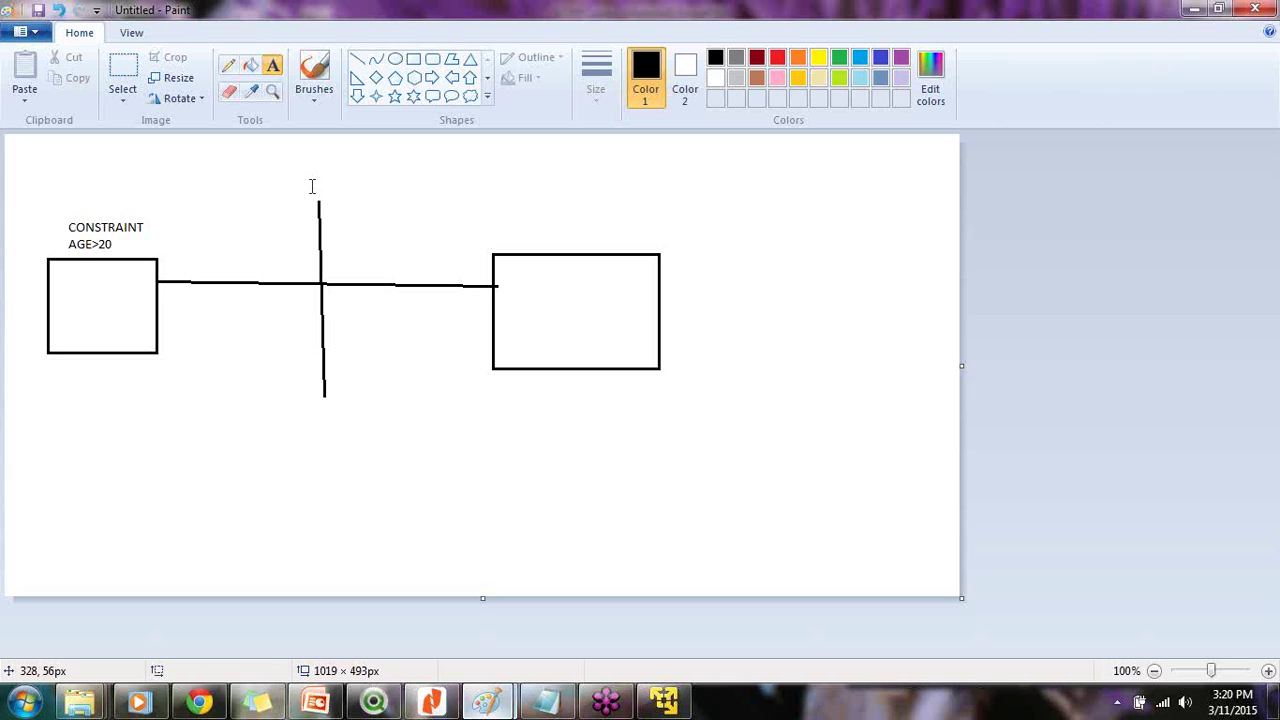
- Start a text box over the CONSTRAINT label and turn on bold formatting
click(101, 217)
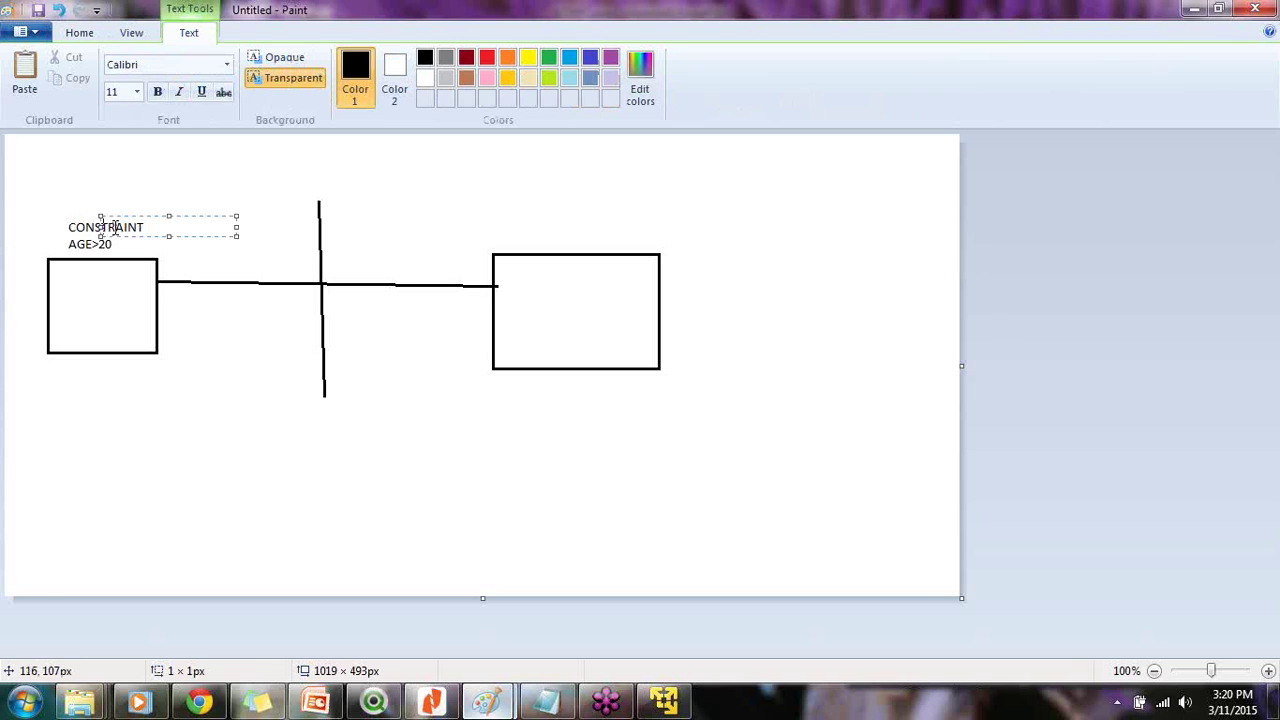
key(ctrl+z)
key(ctrl+z)
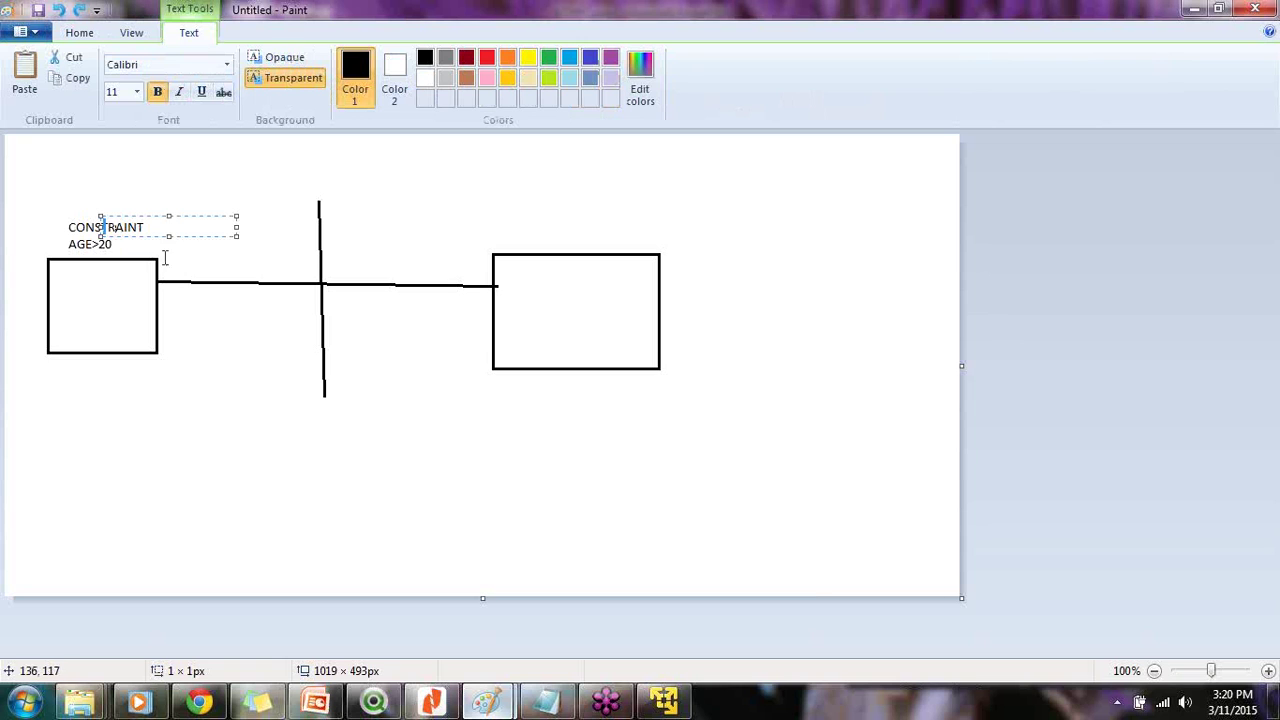
- Try to select the existing CONSTRAINT label's text for editing
click(42, 225)
drag(56, 219, 149, 231)
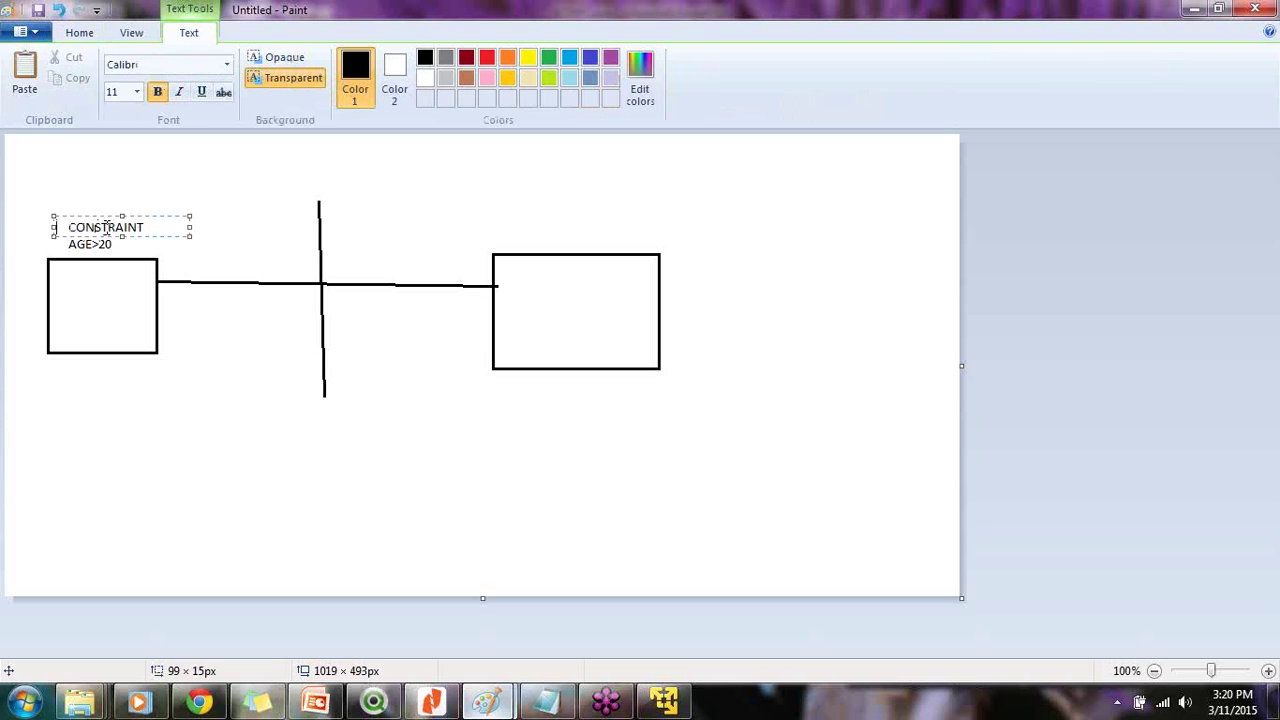
click(76, 34)
click(105, 227)
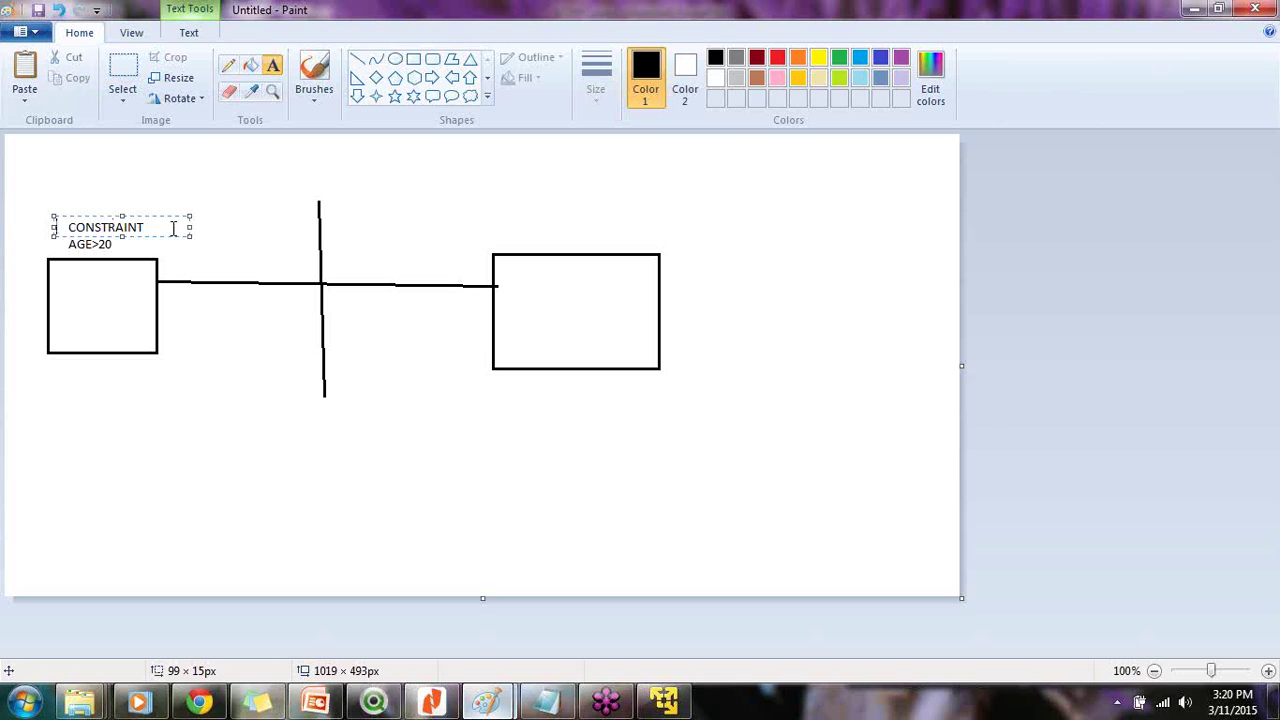
click(73, 60)
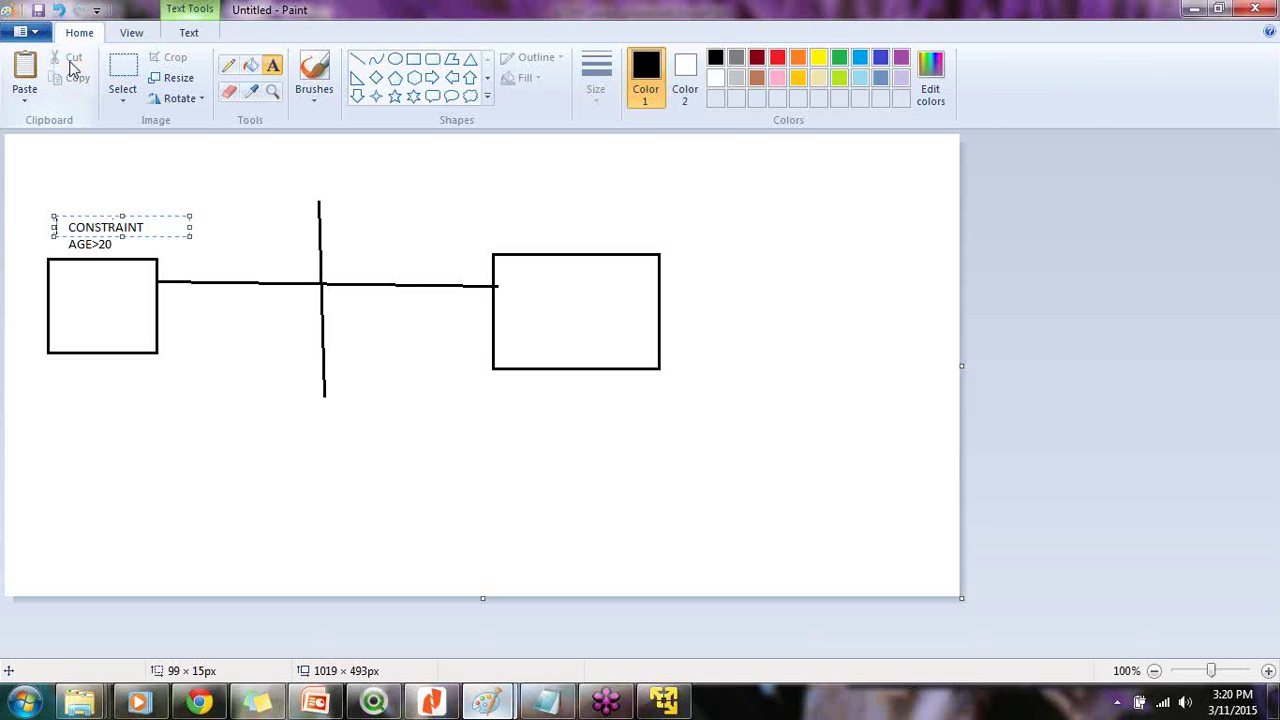
click(197, 257)
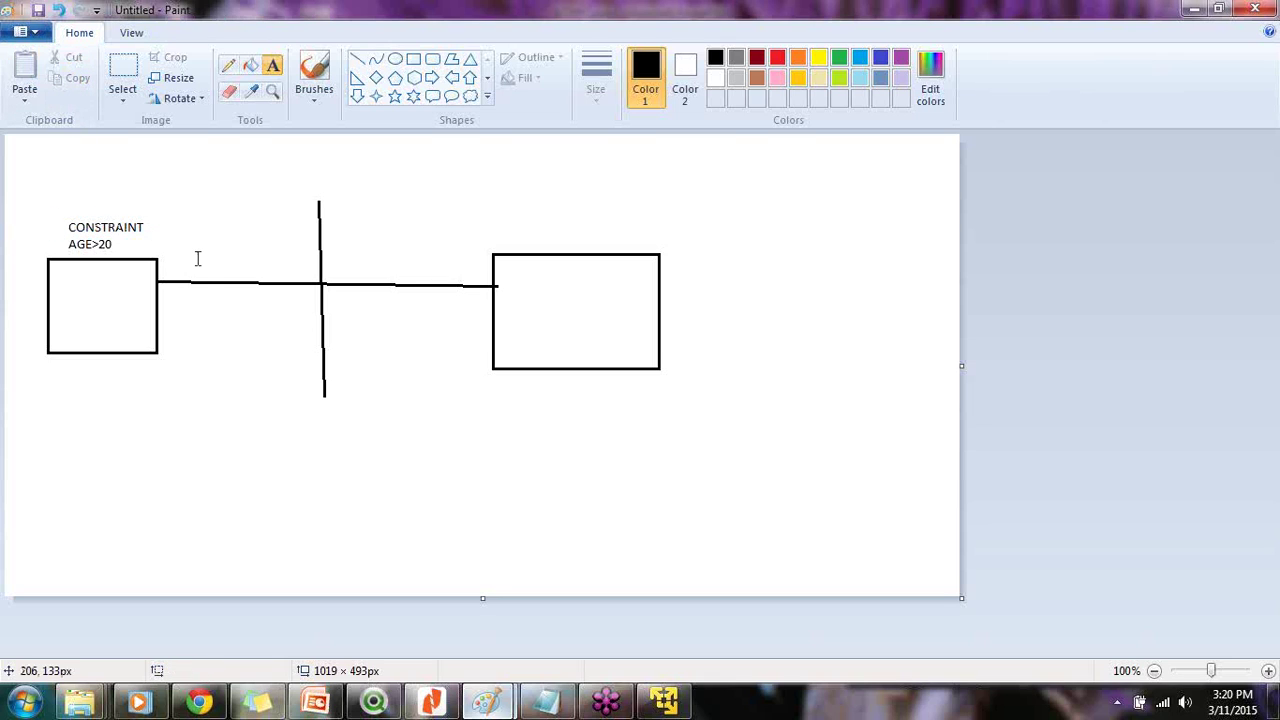
drag(145, 227, 75, 220)
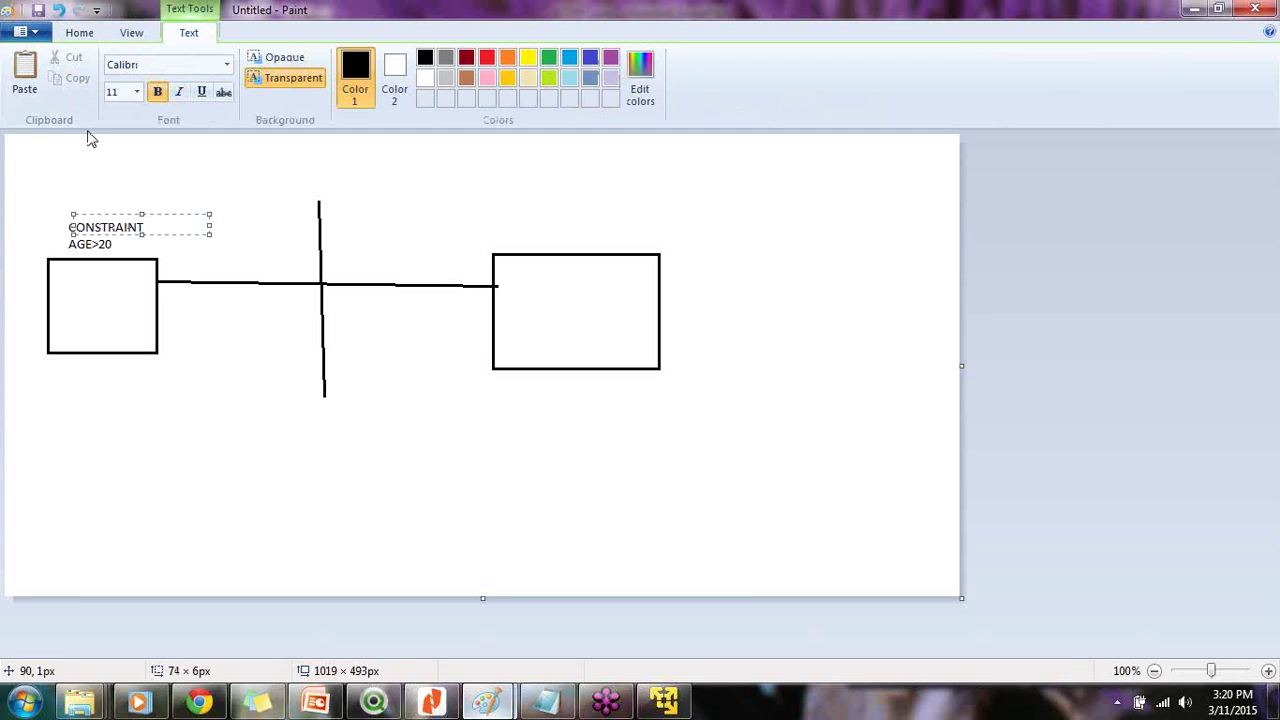
click(78, 32)
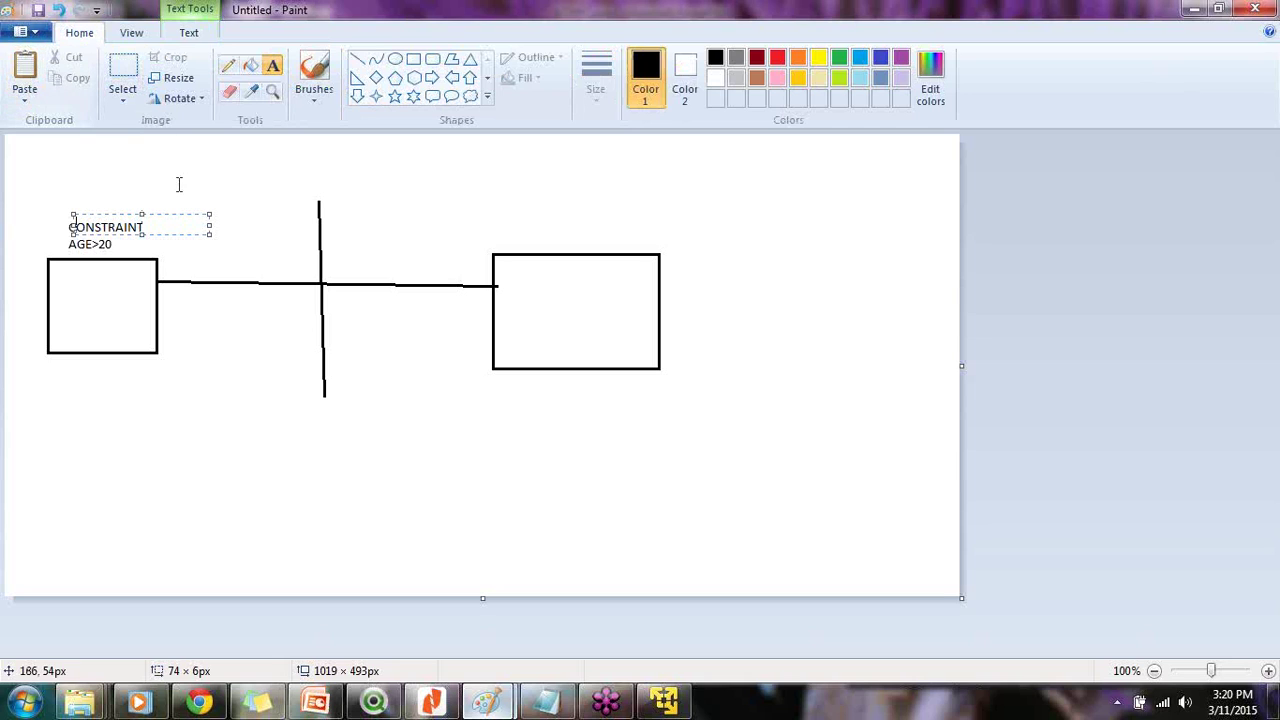
click(143, 255)
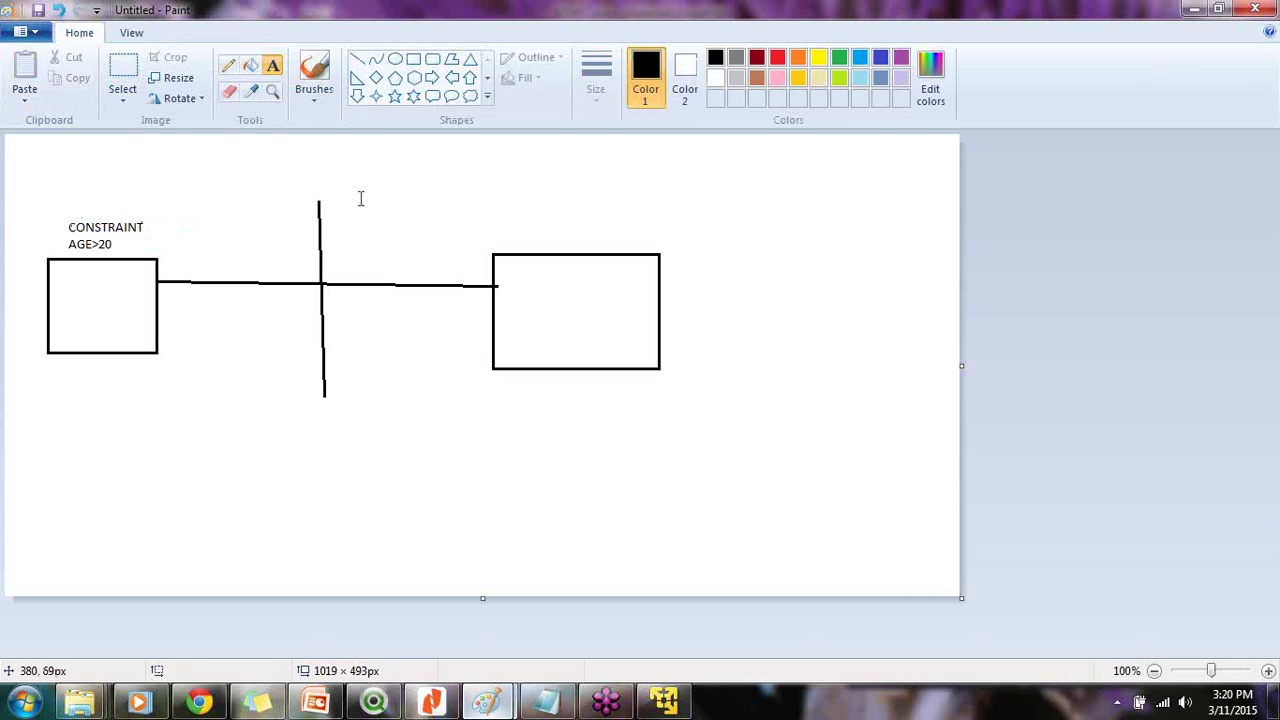
- Label the vertical line FIREWALL and write 10000 above the source's constraint label, both in bold
click(292, 177)
text(FIREWALL)
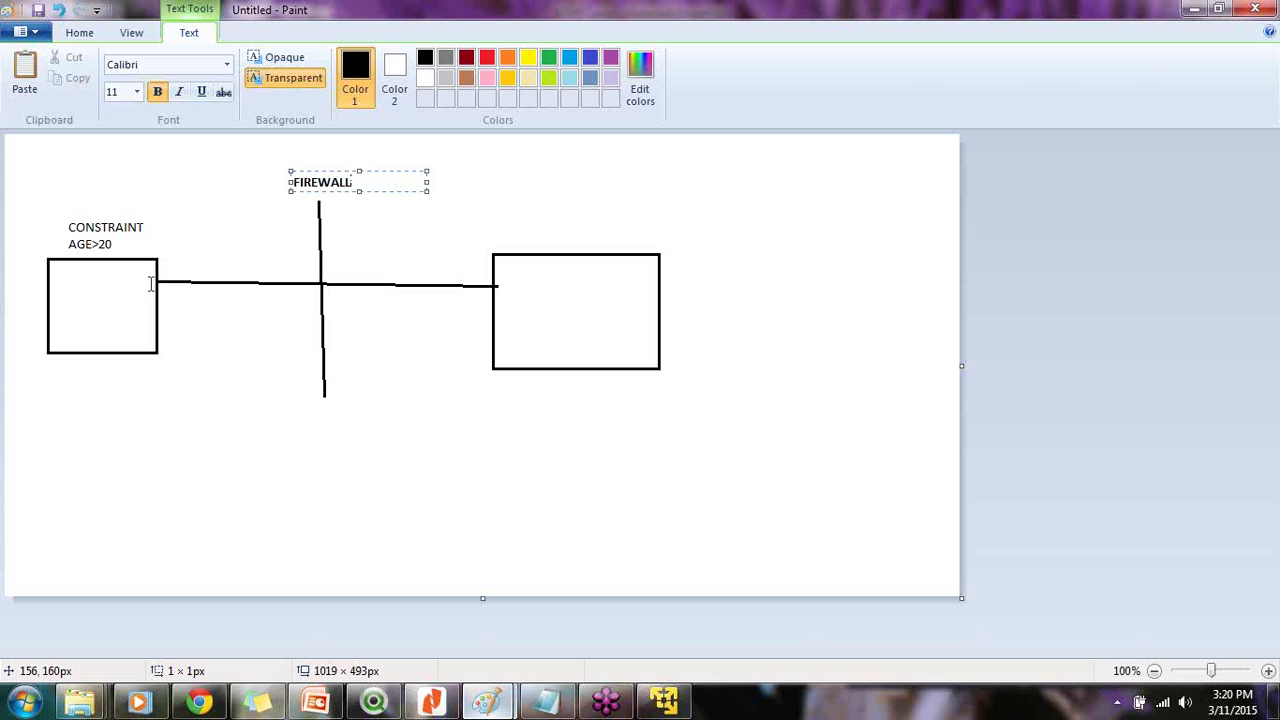
click(61, 198)
click(61, 198)
text(10000)
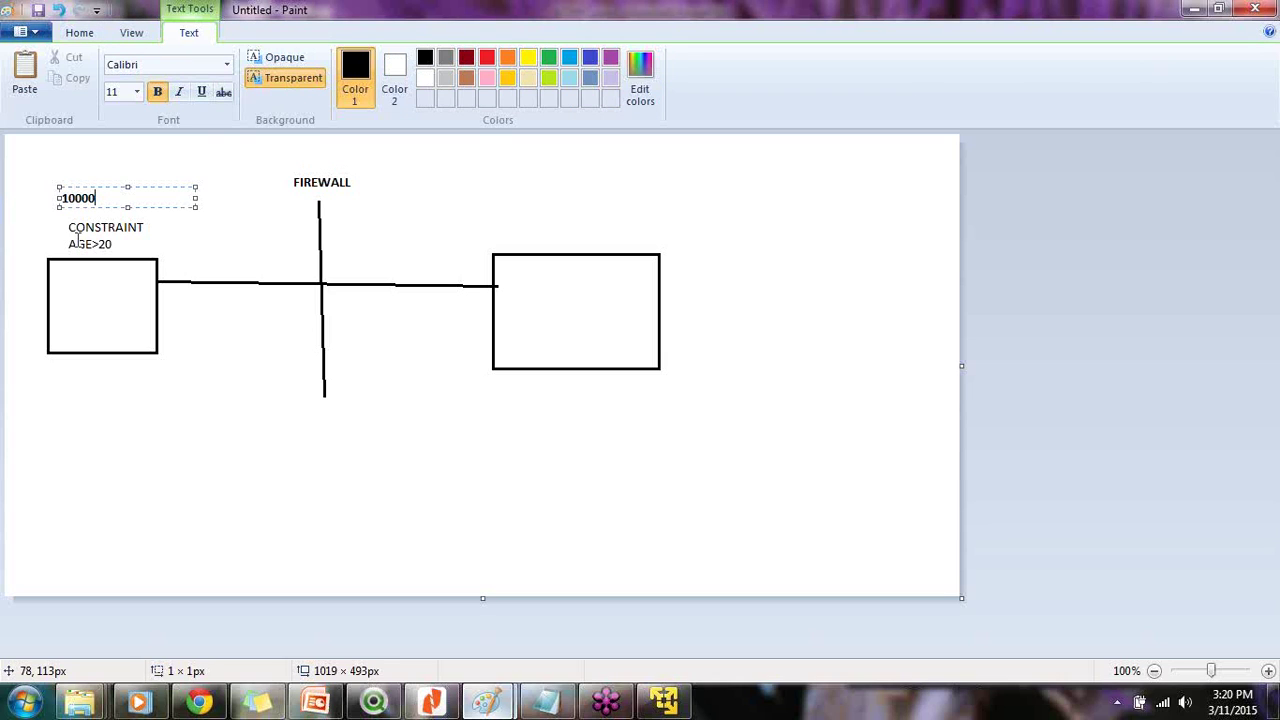
click(536, 285)
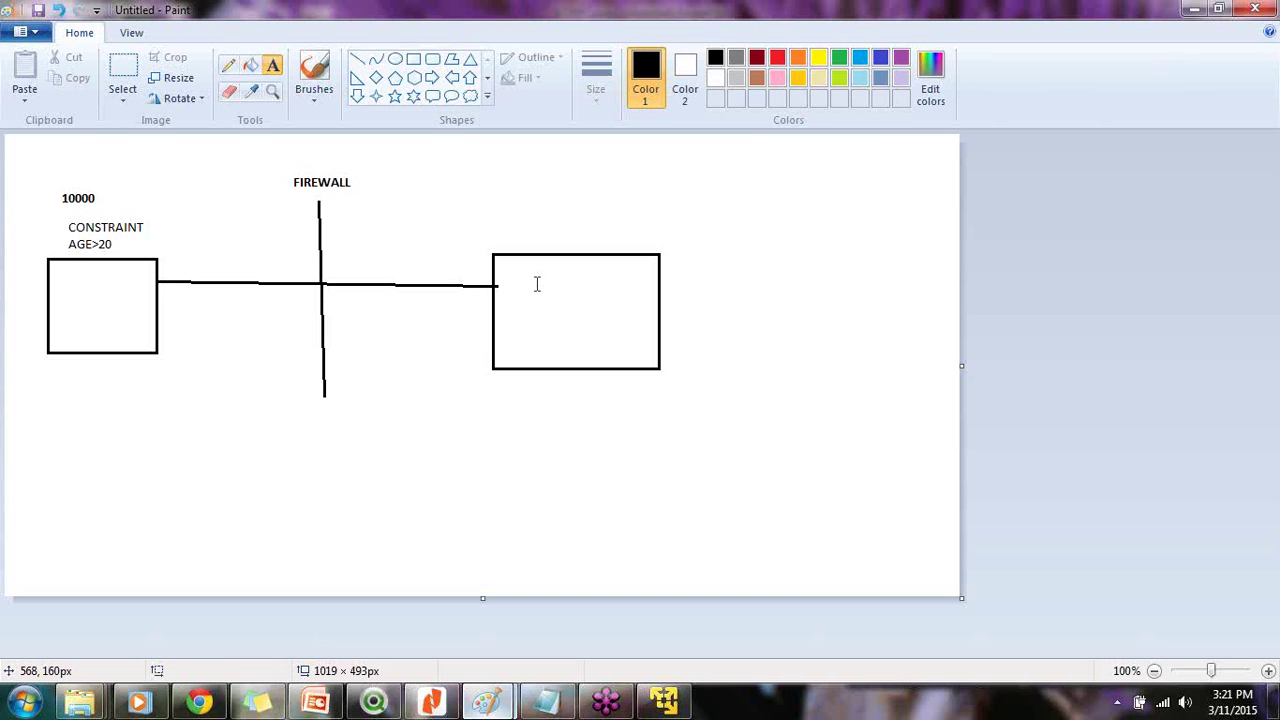
- Write 9000 in bold inside the target rectangle
click(536, 284)
text(9000)
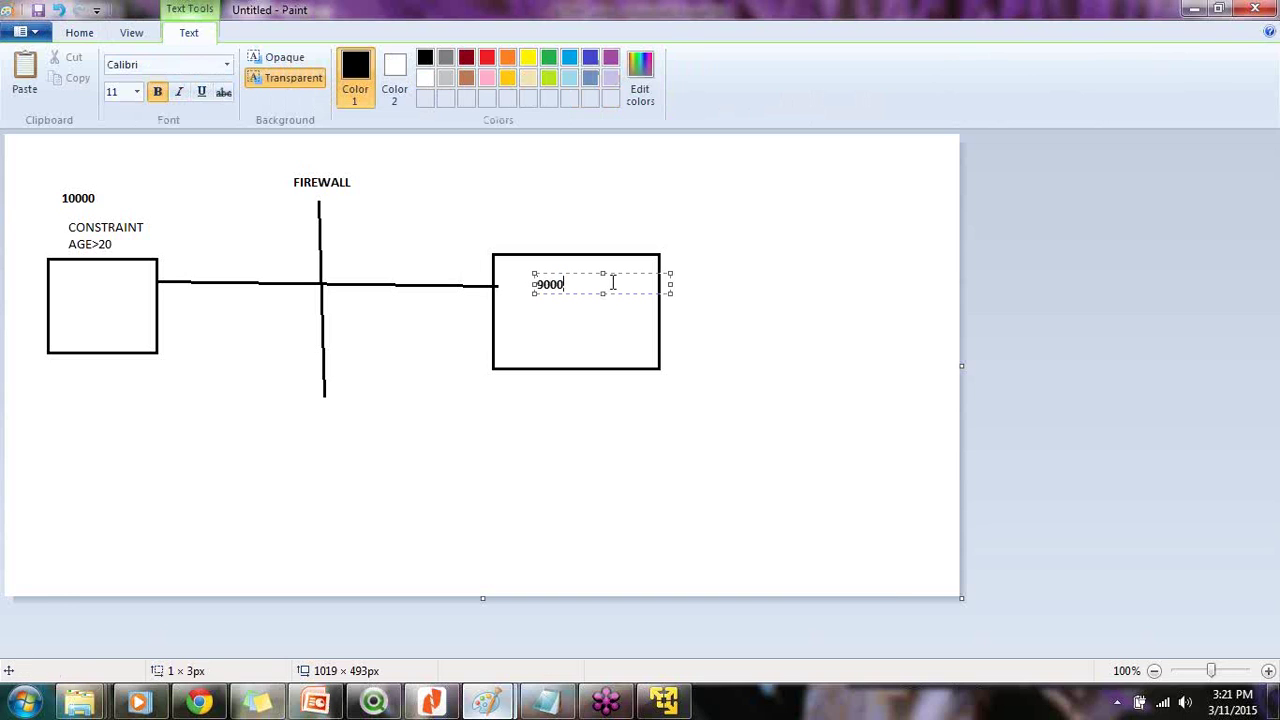
click(723, 371)
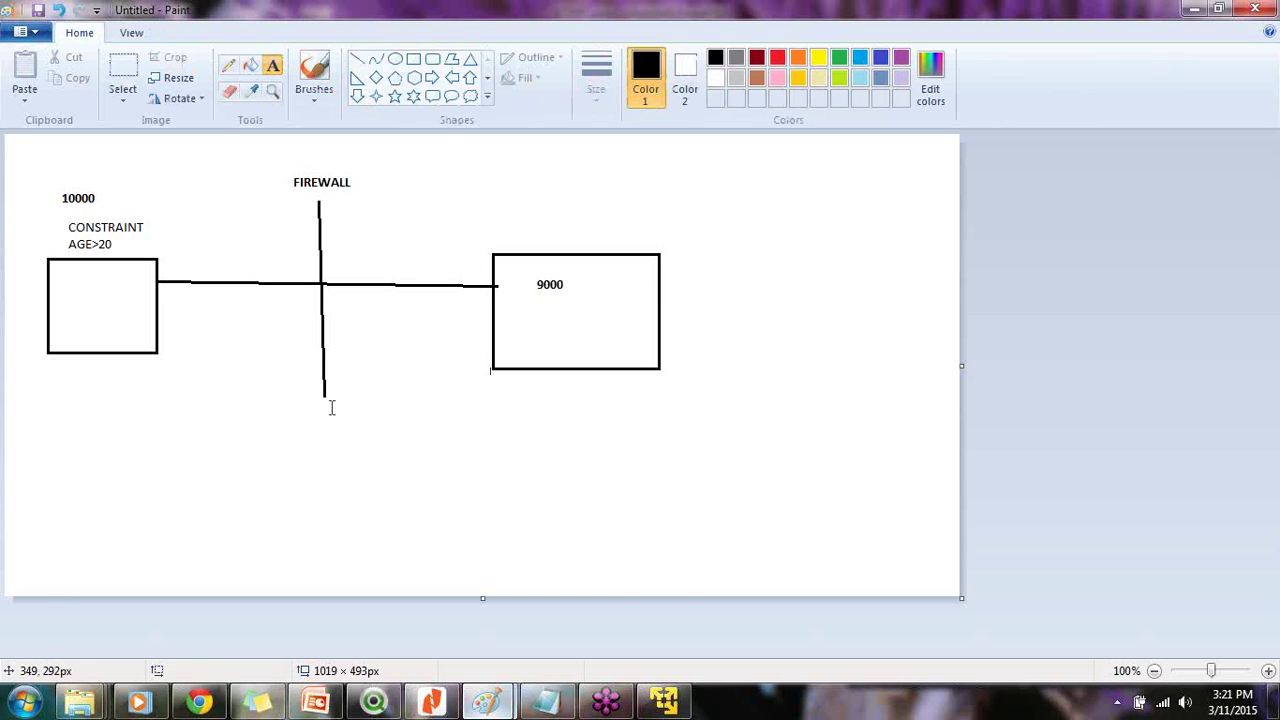
- Draw a rectangle about 143 × 139 px below the firewall line and label it ERROR TABLE in bold
click(414, 62)
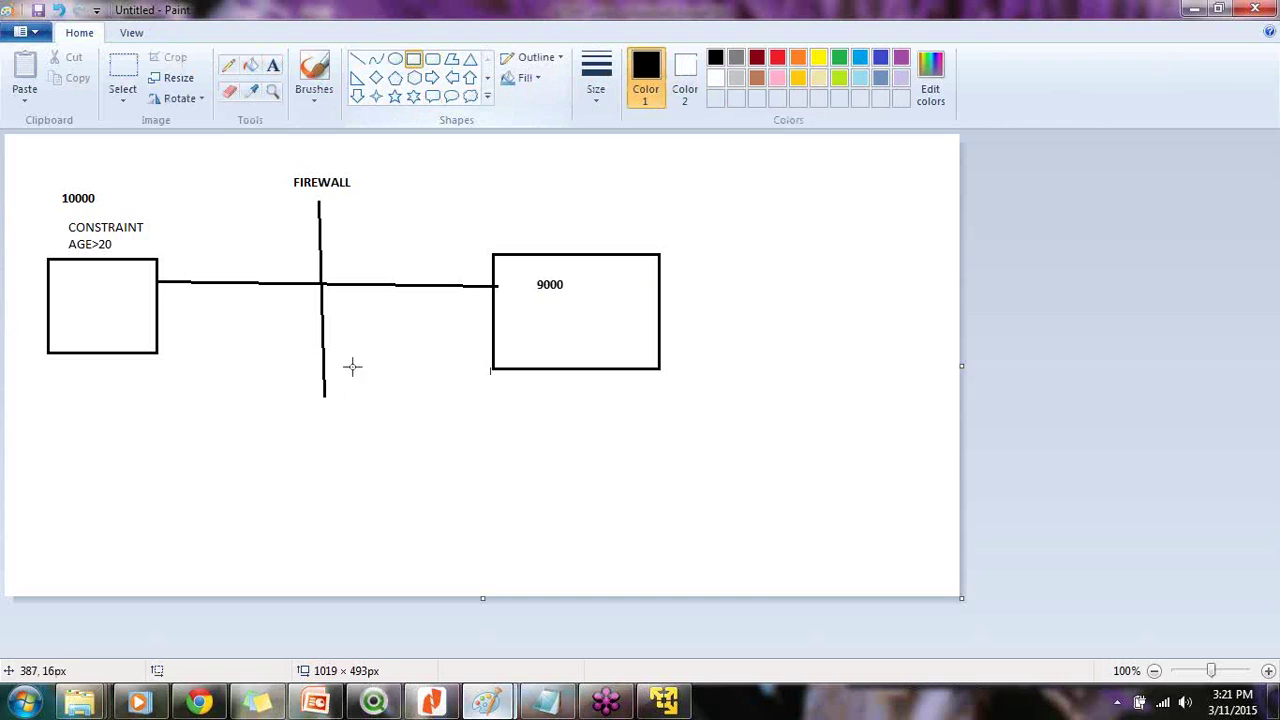
drag(302, 402, 437, 532)
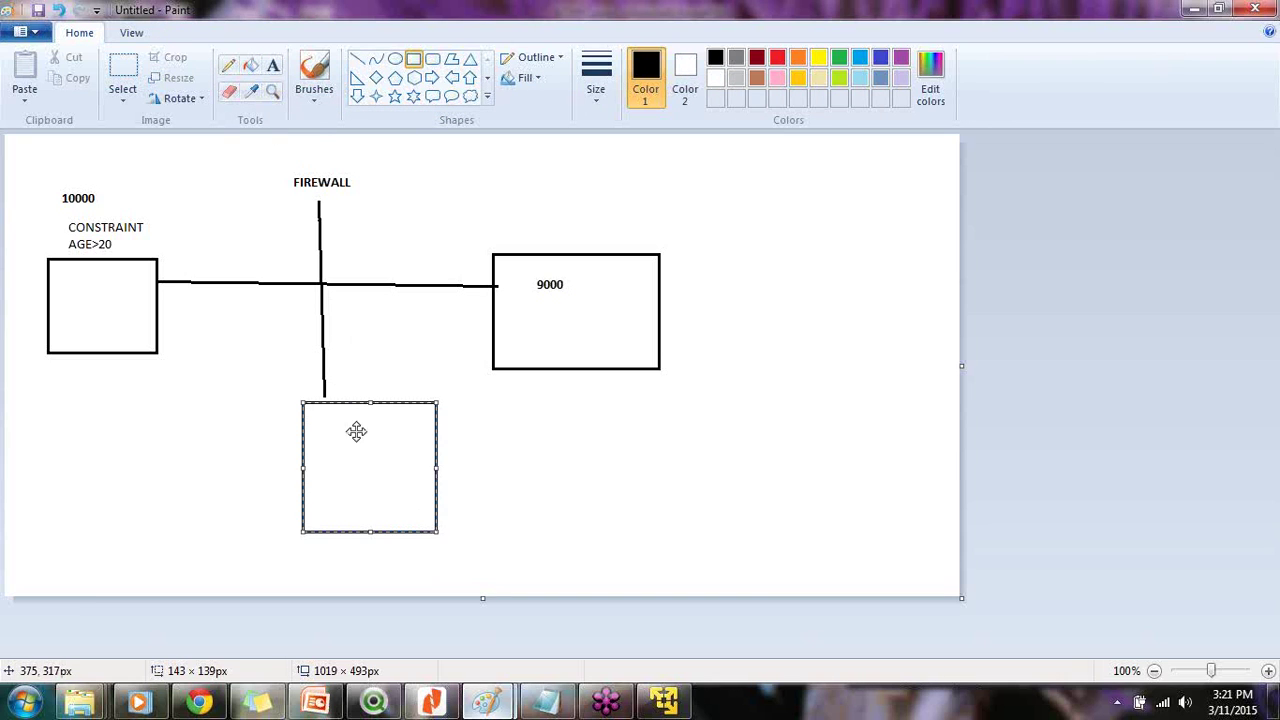
click(273, 65)
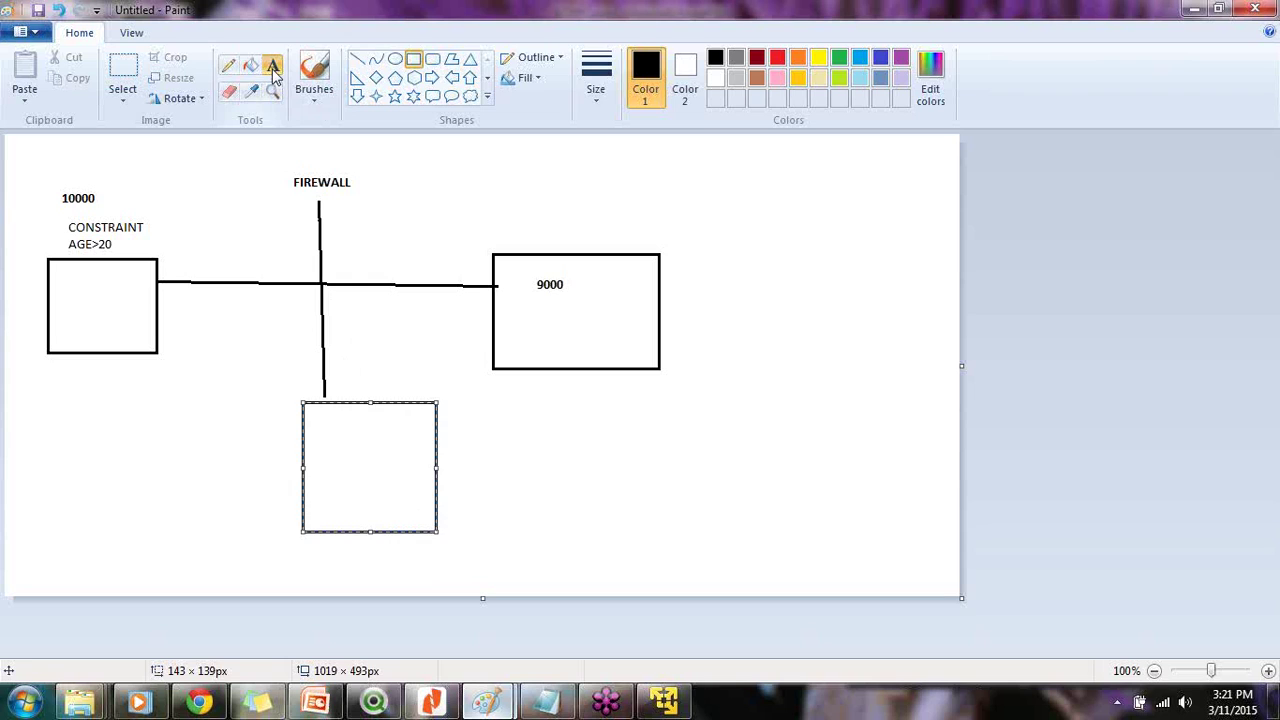
click(345, 380)
text(ERROR T)
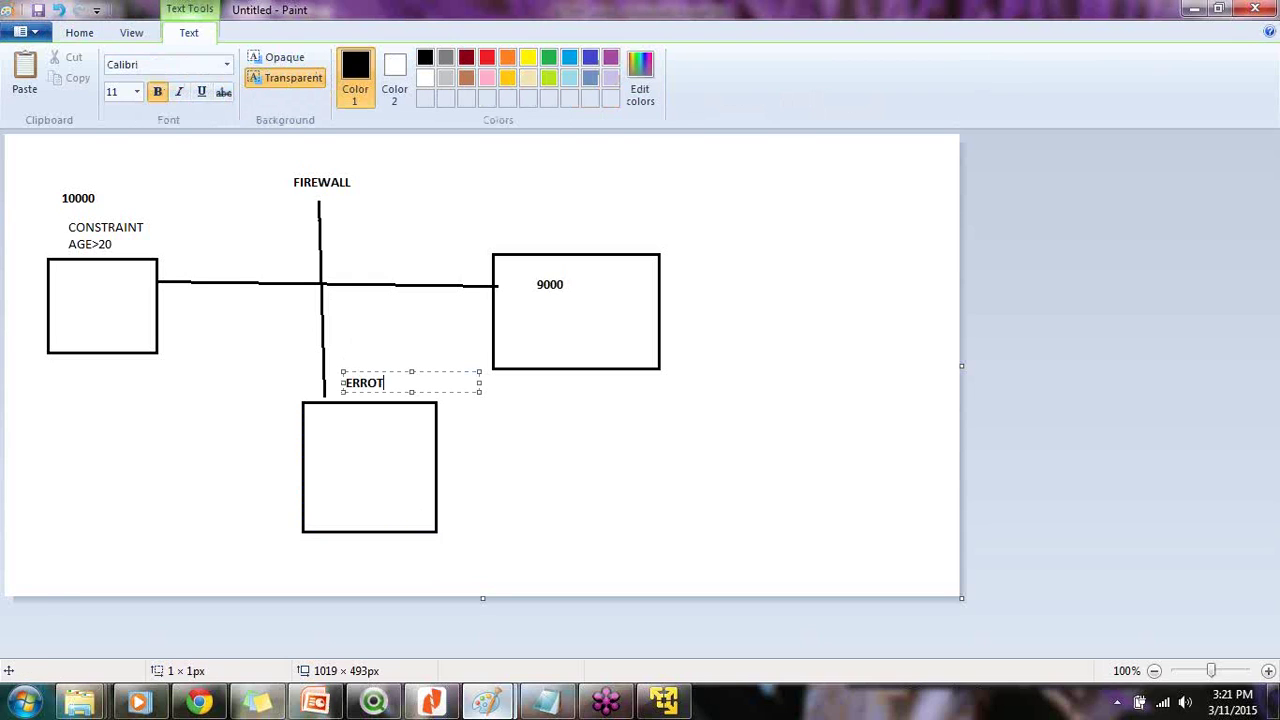
text(ABLE)
click(323, 431)
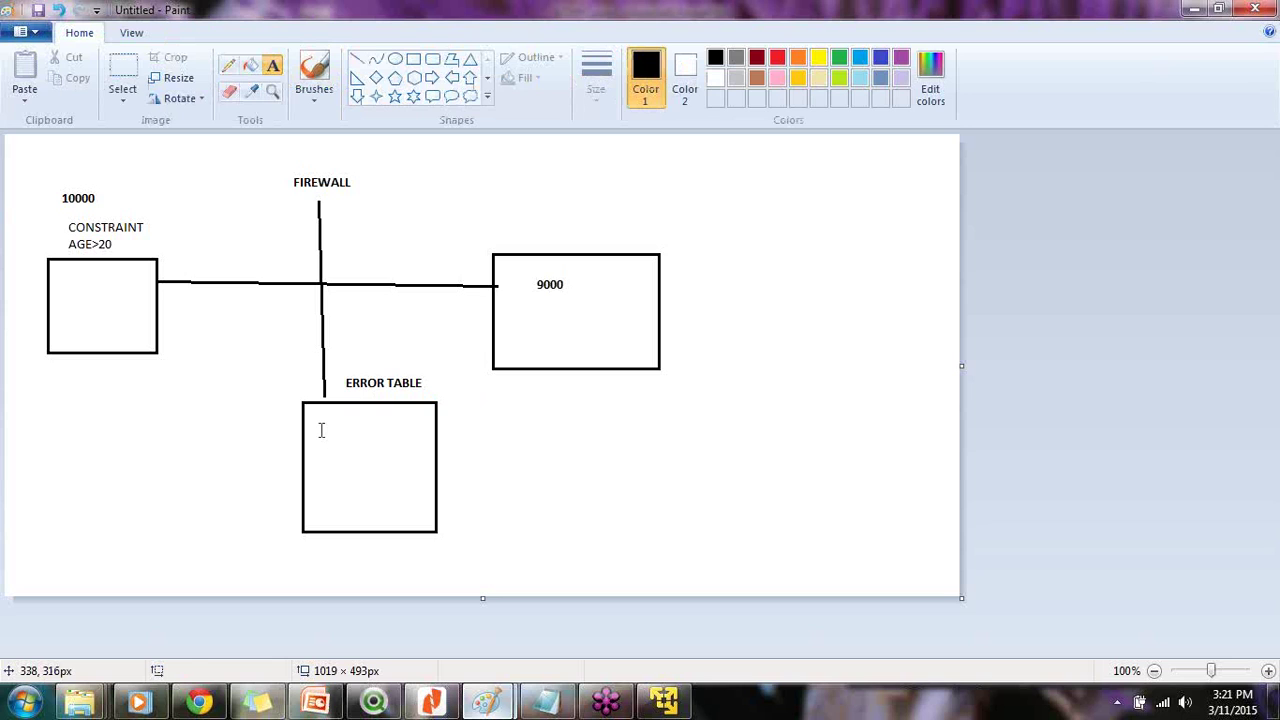
- Write 1000 in bold inside the error table rectangle
click(321, 430)
text(1000)
click(570, 473)
- Check the ODI features slide in PowerPoint and return to the firewall diagram in Paint
click(1196, 9)
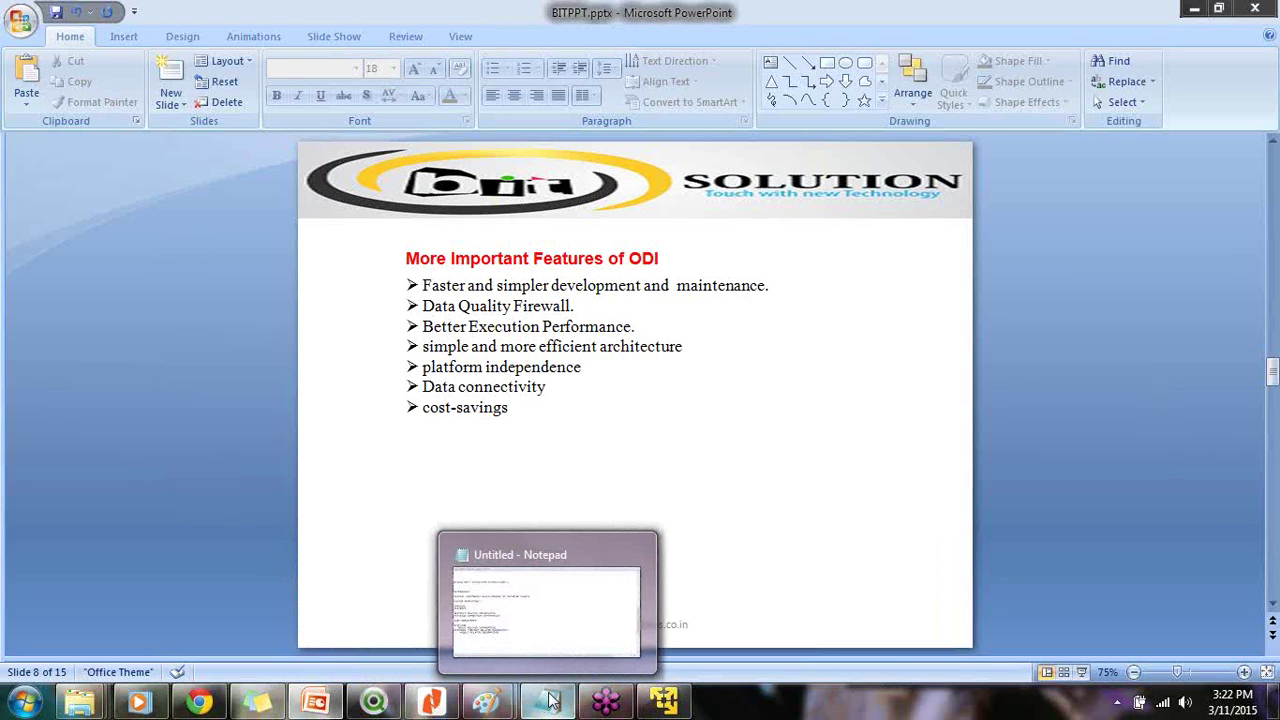
mouse_move(372, 703)
mouse_move(486, 703)
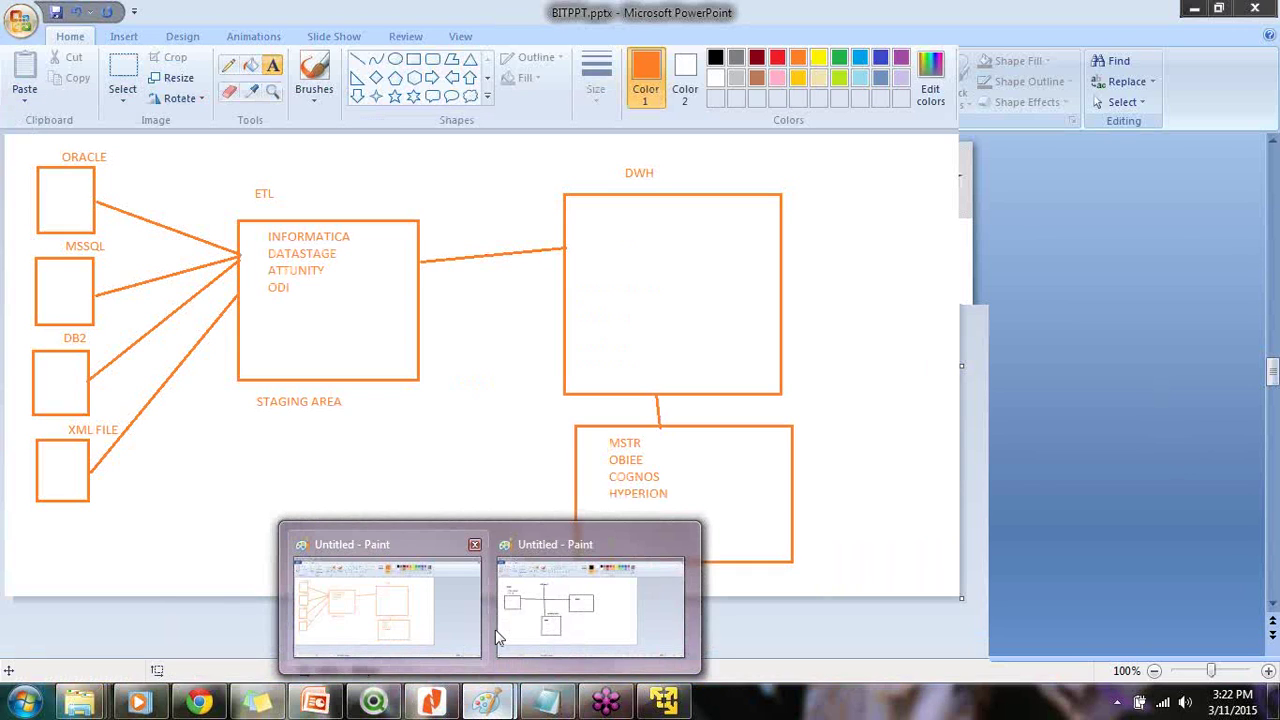
click(510, 628)
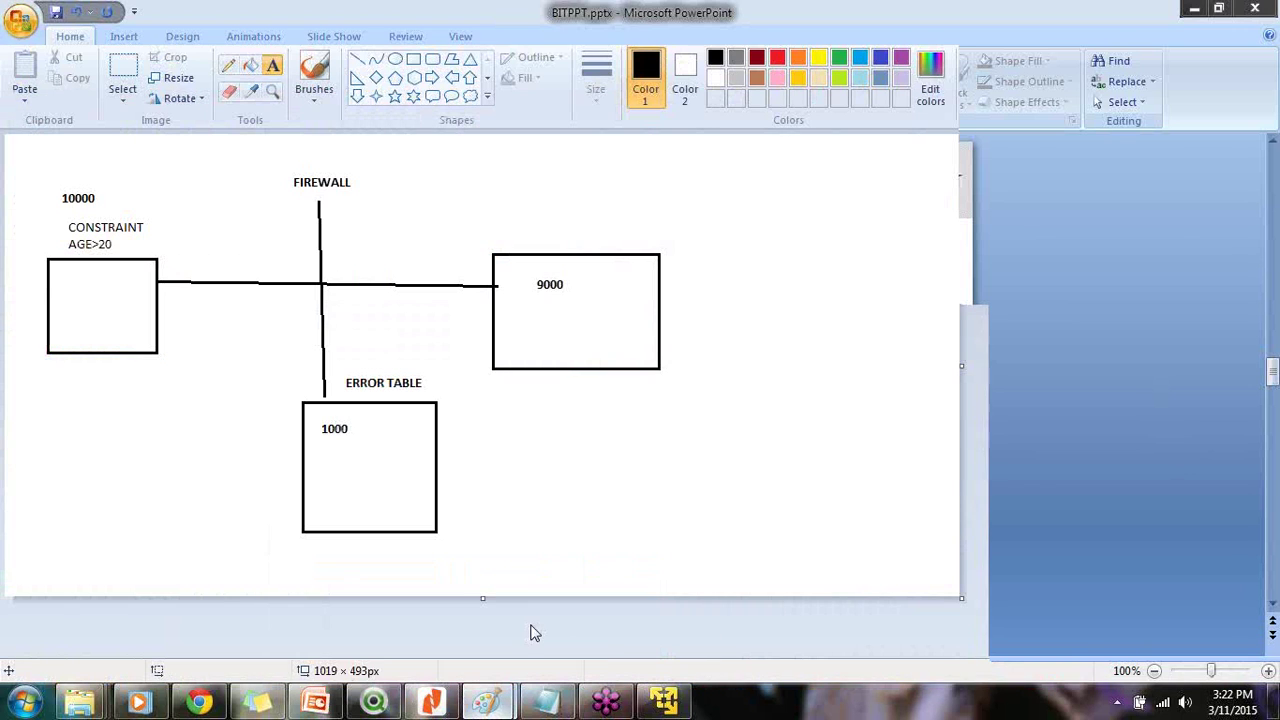
- Write the constraint types PRIMARY KEY, NOT NULL and FOREIGN KEY on three bold lines beside the error table rectangle
click(480, 428)
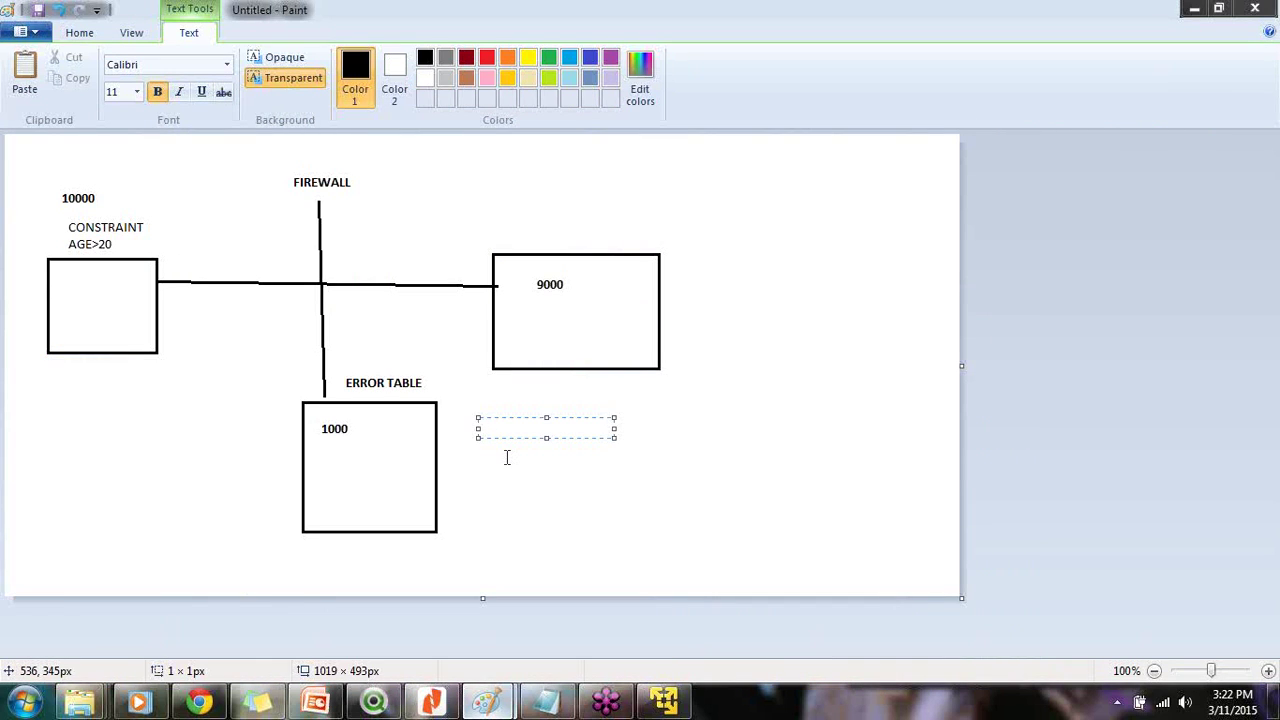
text(PRIMARY KET)
key(BackSpace)
text(Y)
key(BackSpace)
text(Y)
key(Return)
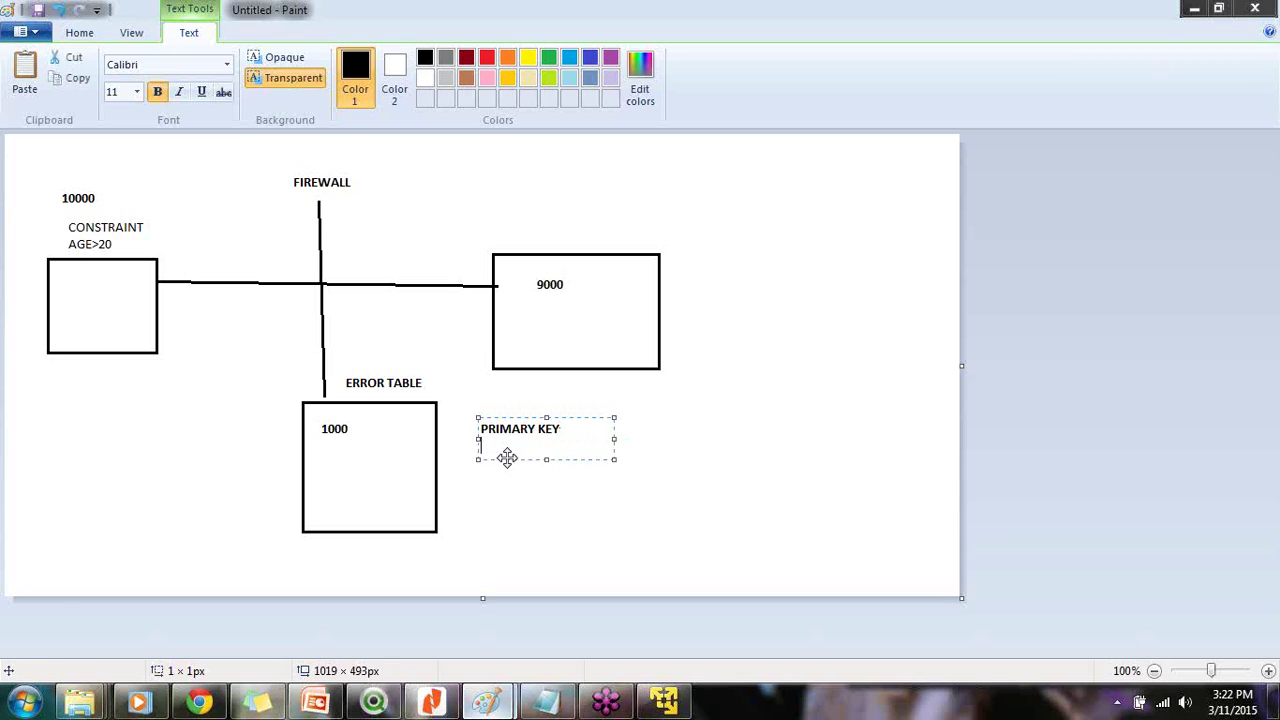
text(NOT NULL)
key(Return)
text(FOR)
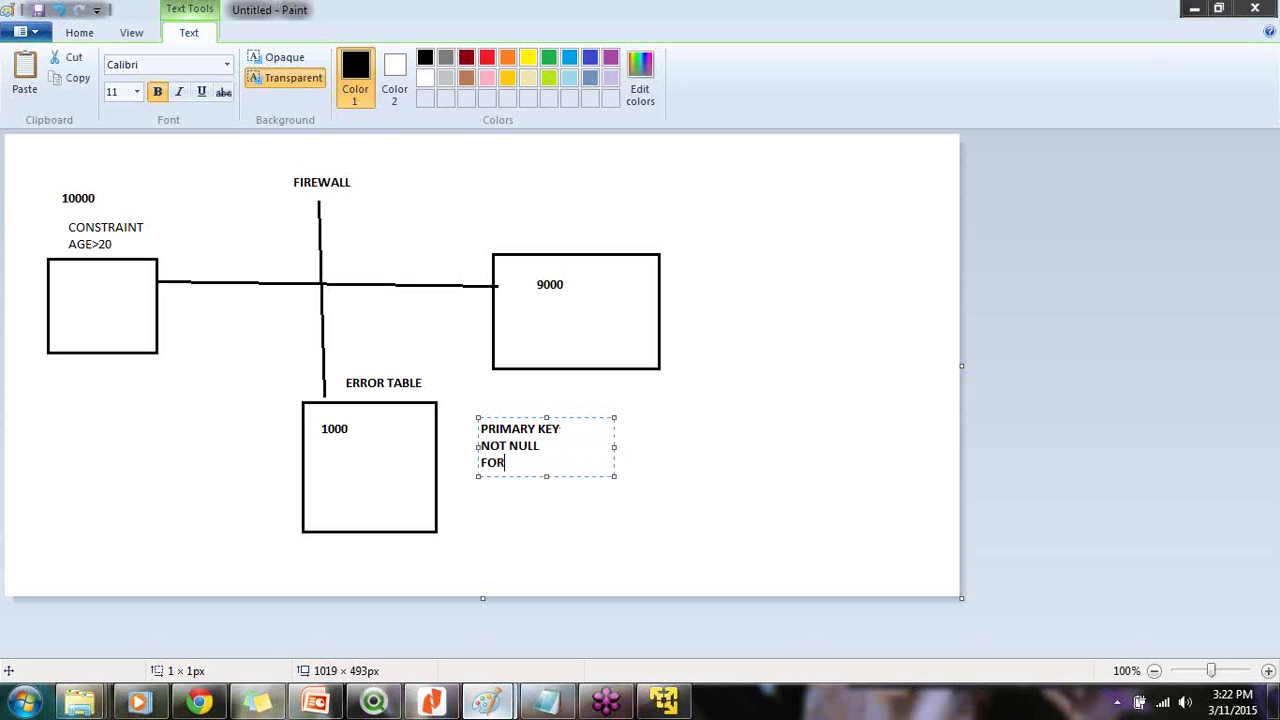
text(EIGN KEY)
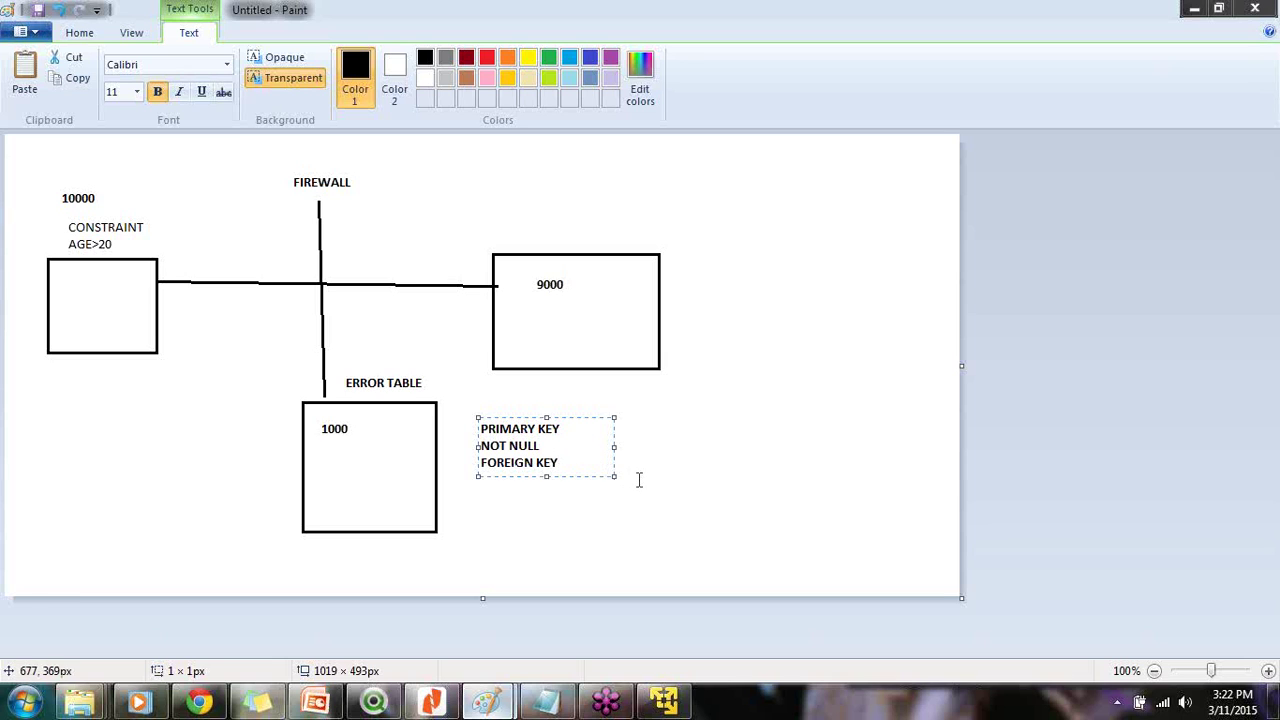
click(723, 383)
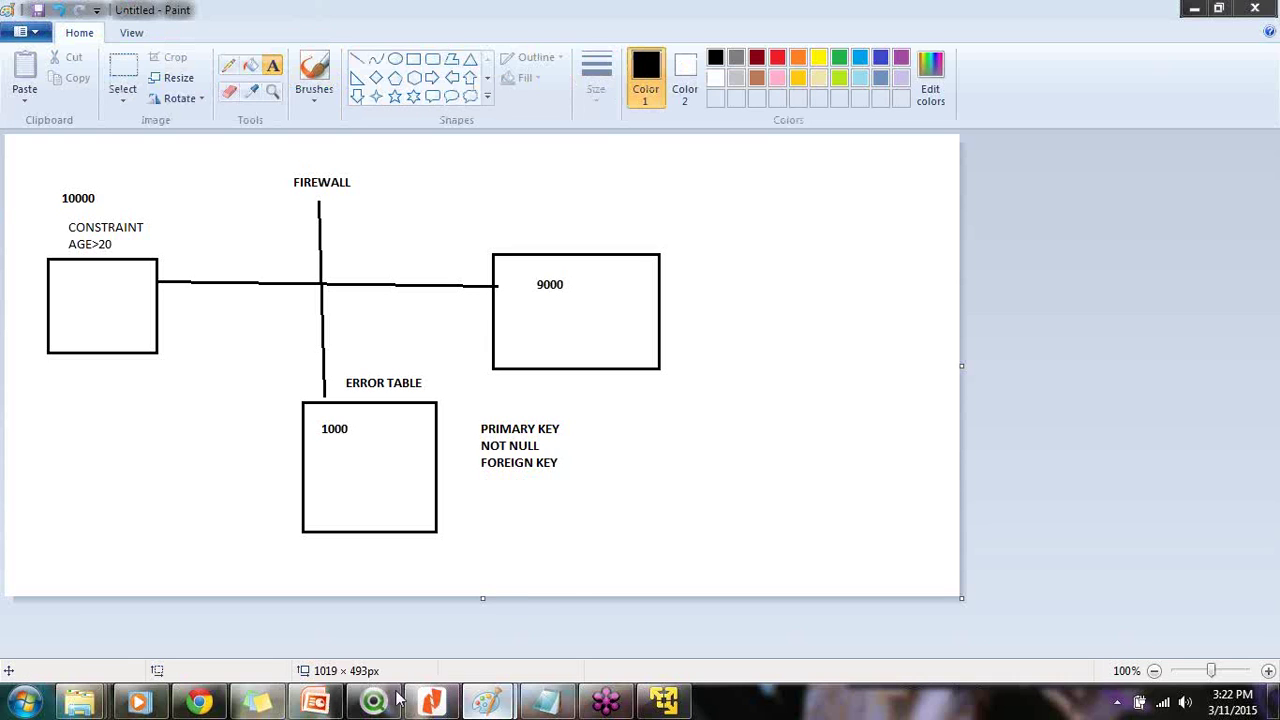
- Switch to Oracle Data Integrator in the virtual machine and examine the technologies listed in the Topology's physical architecture
click(316, 703)
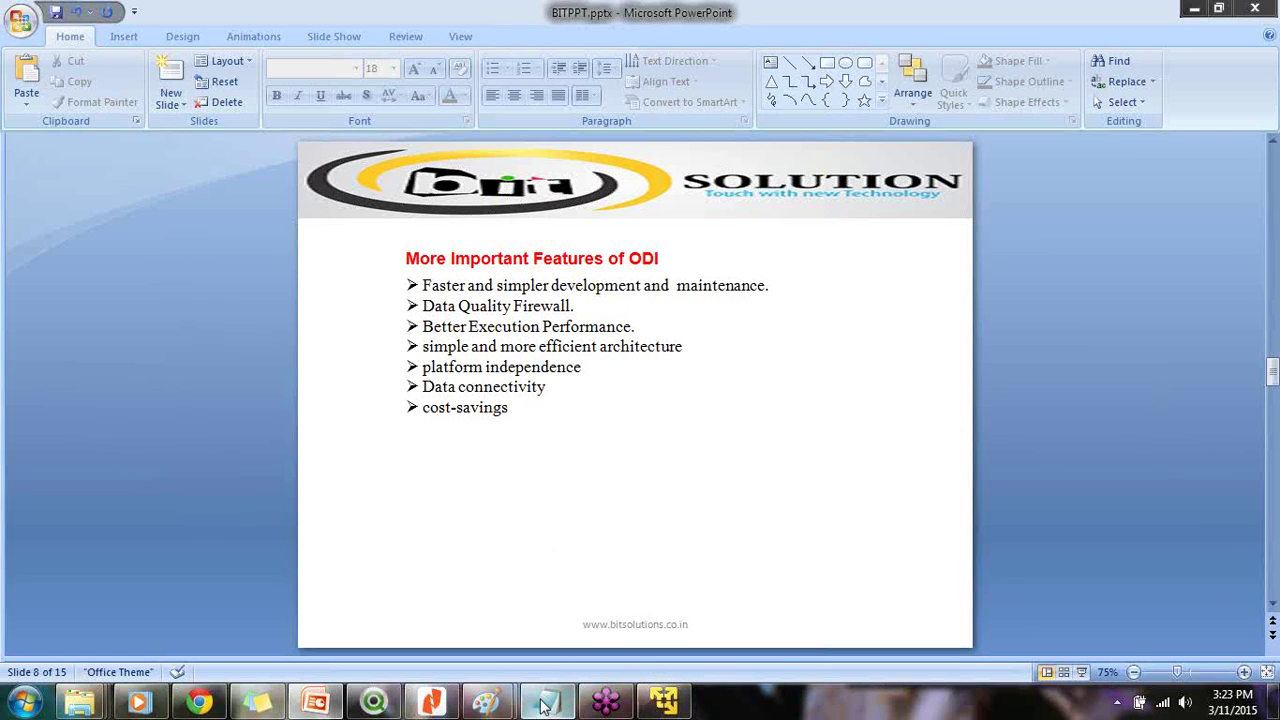
click(677, 706)
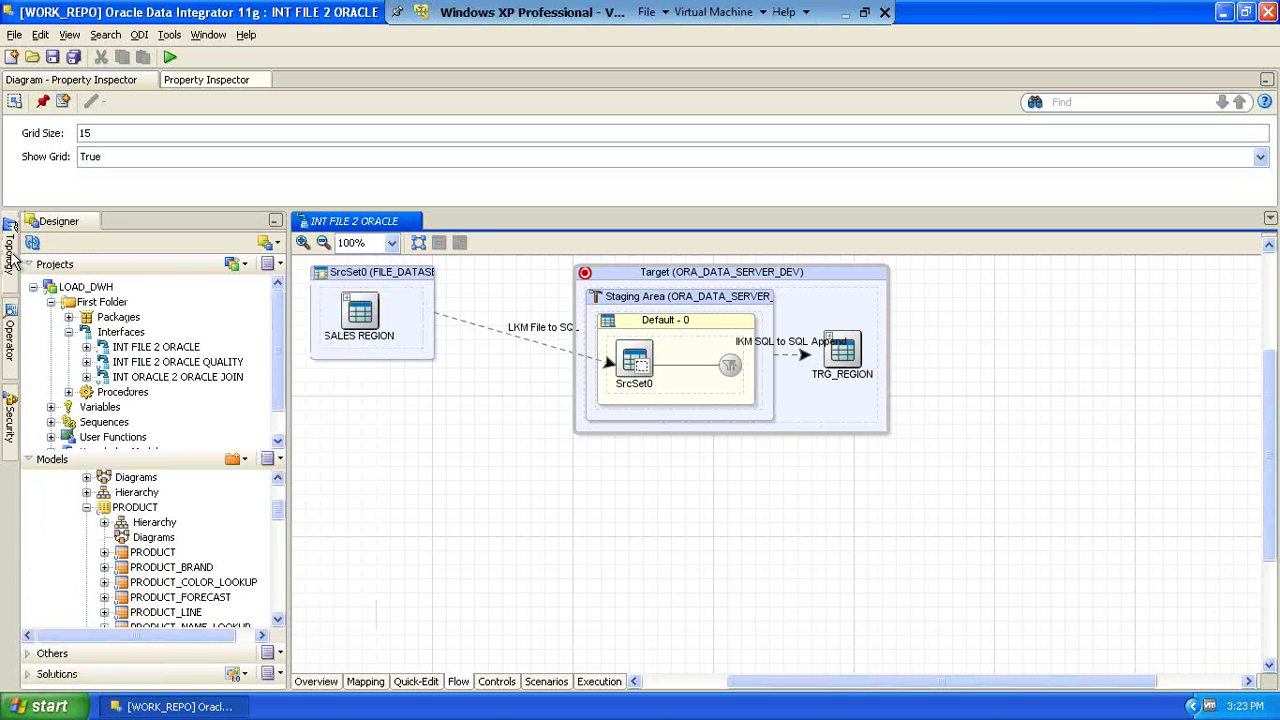
click(12, 258)
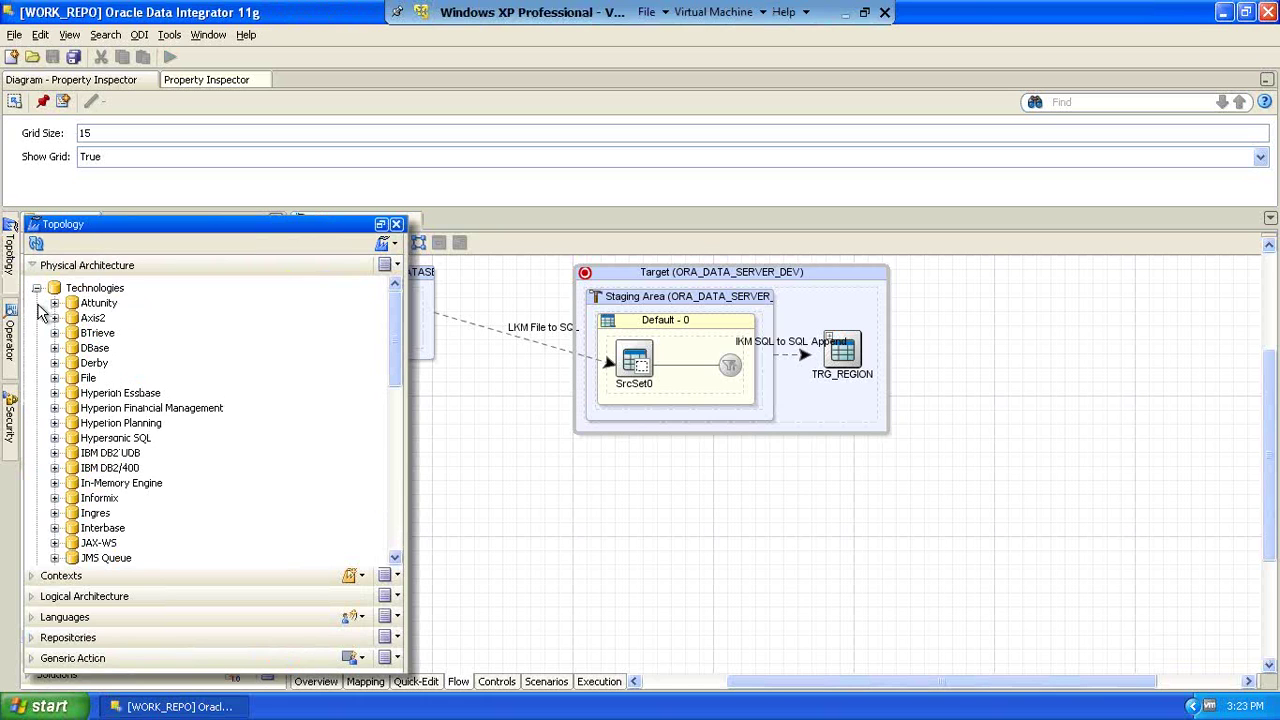
click(396, 558)
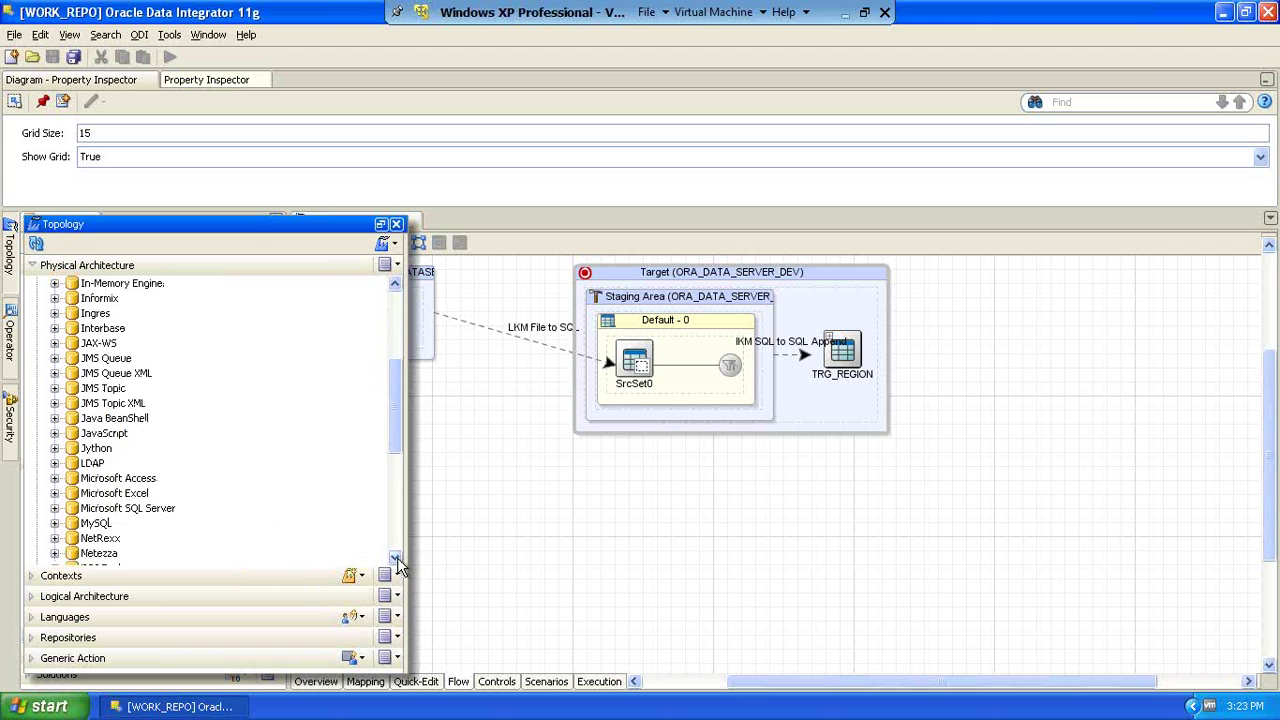
click(395, 495)
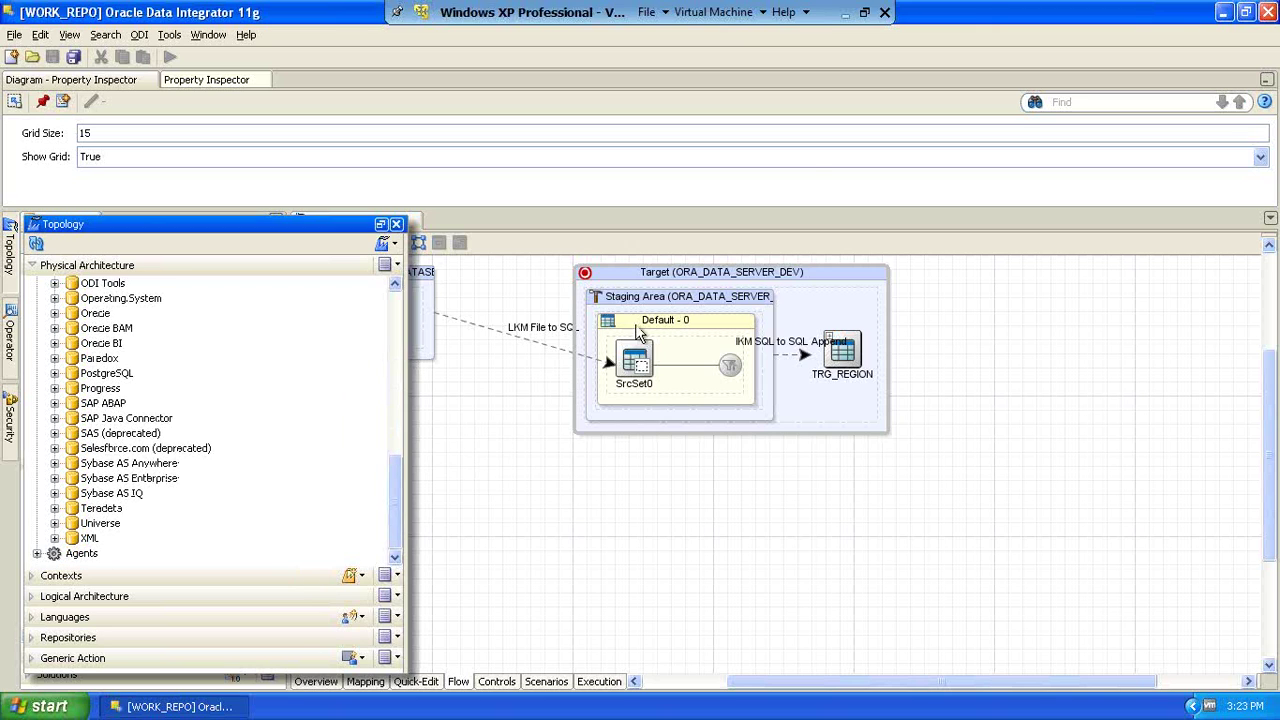
- Return to the PowerPoint deck and go through the ODI components slide to the ODI Studio diagram on slide 10
click(847, 18)
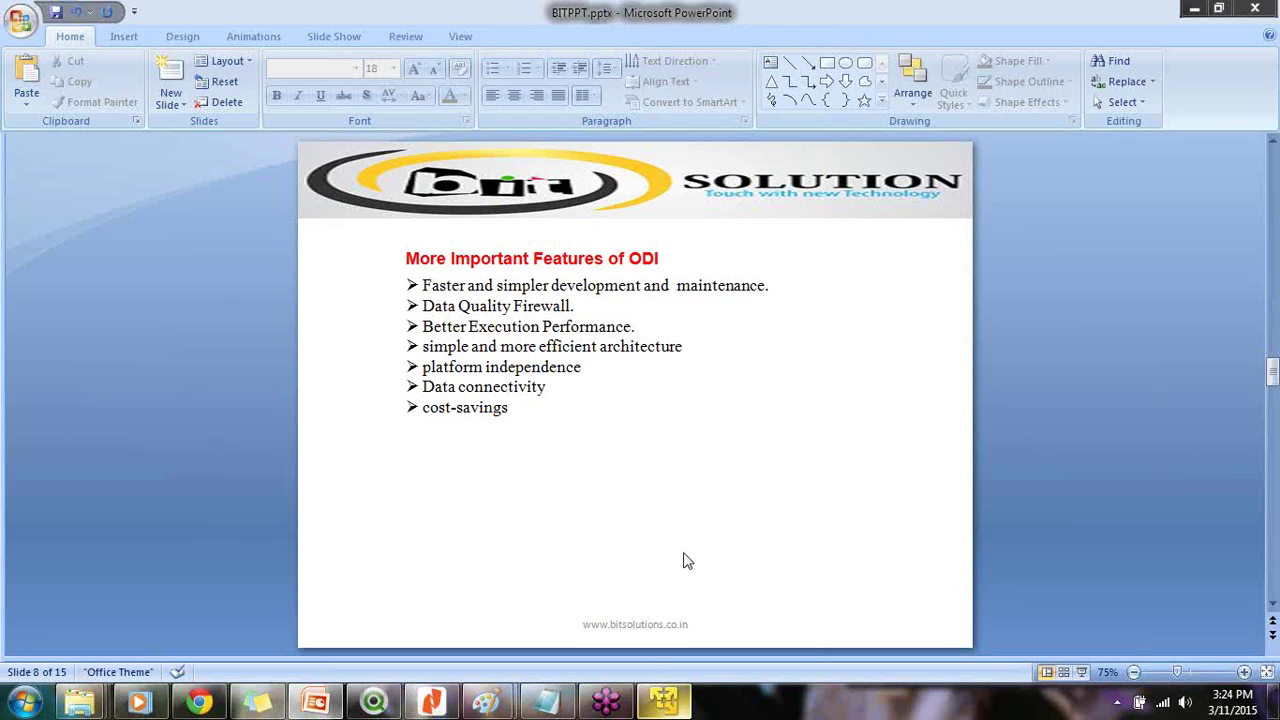
scroll(687, 561, down, 1)
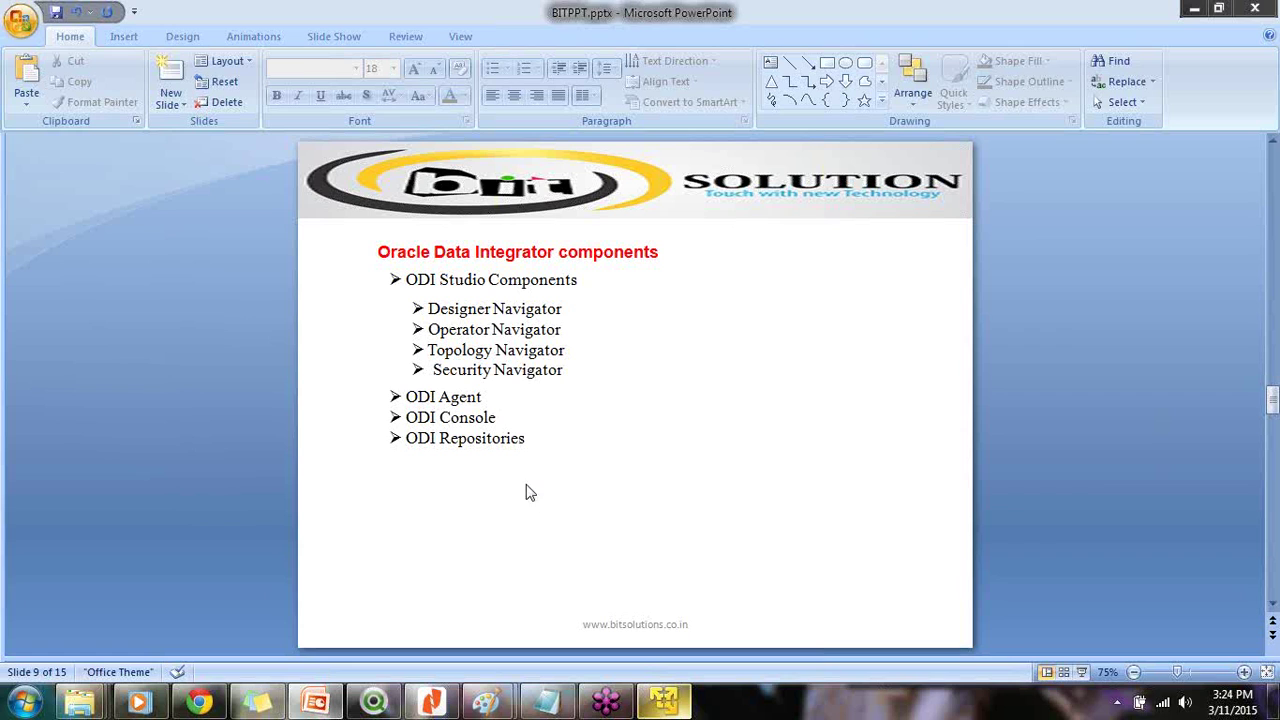
scroll(527, 502, down, 1)
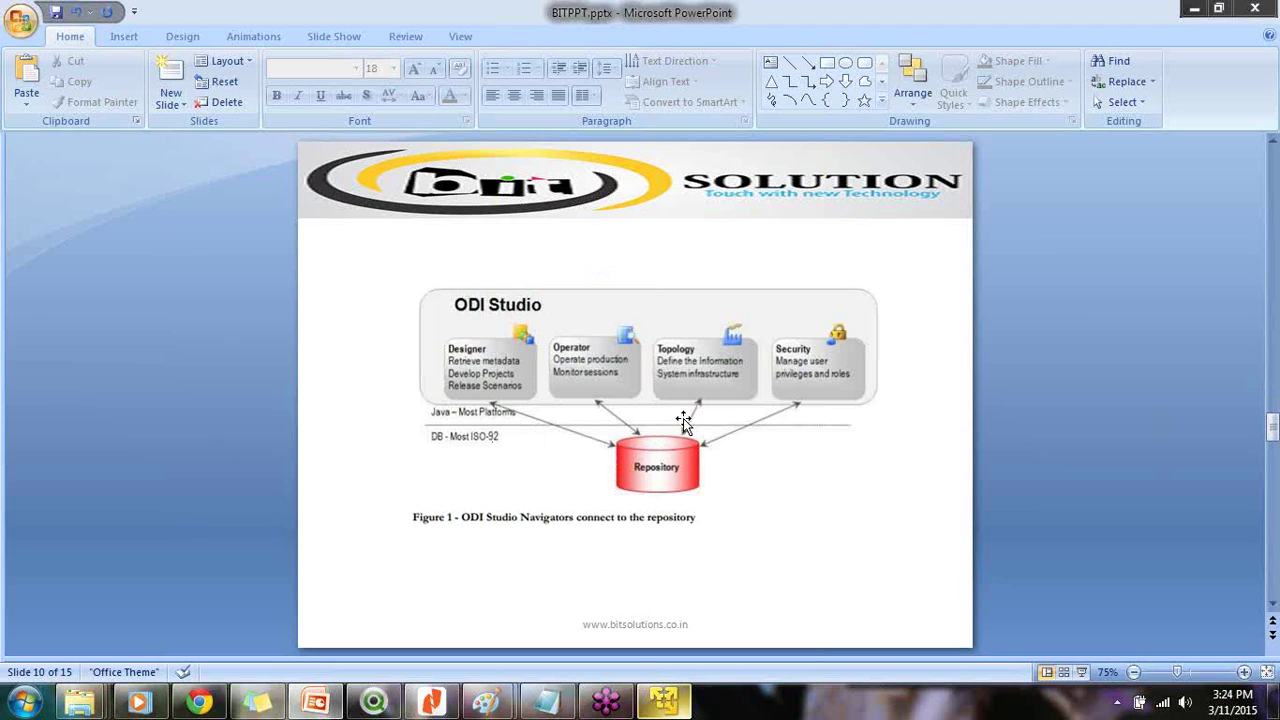
- Start the slide show from the beginning and advance to the ODI Studio navigators and repository diagram
key(F5)
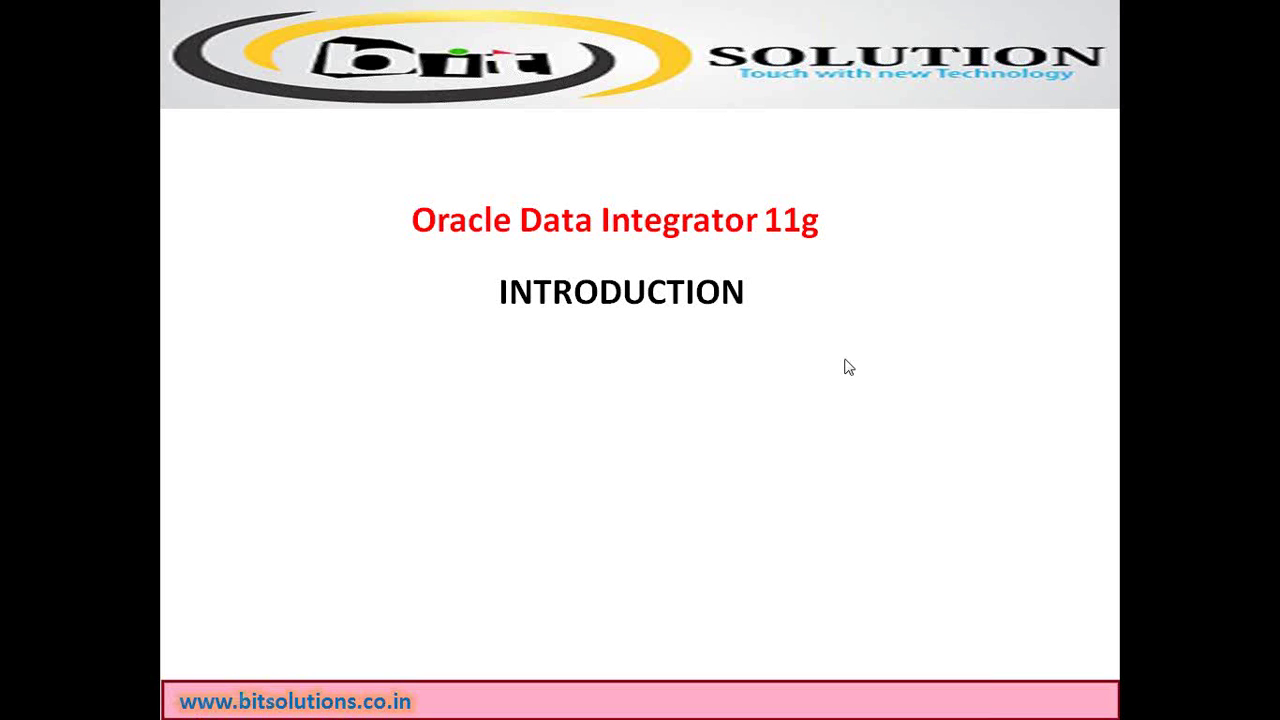
scroll(849, 443, down, 5)
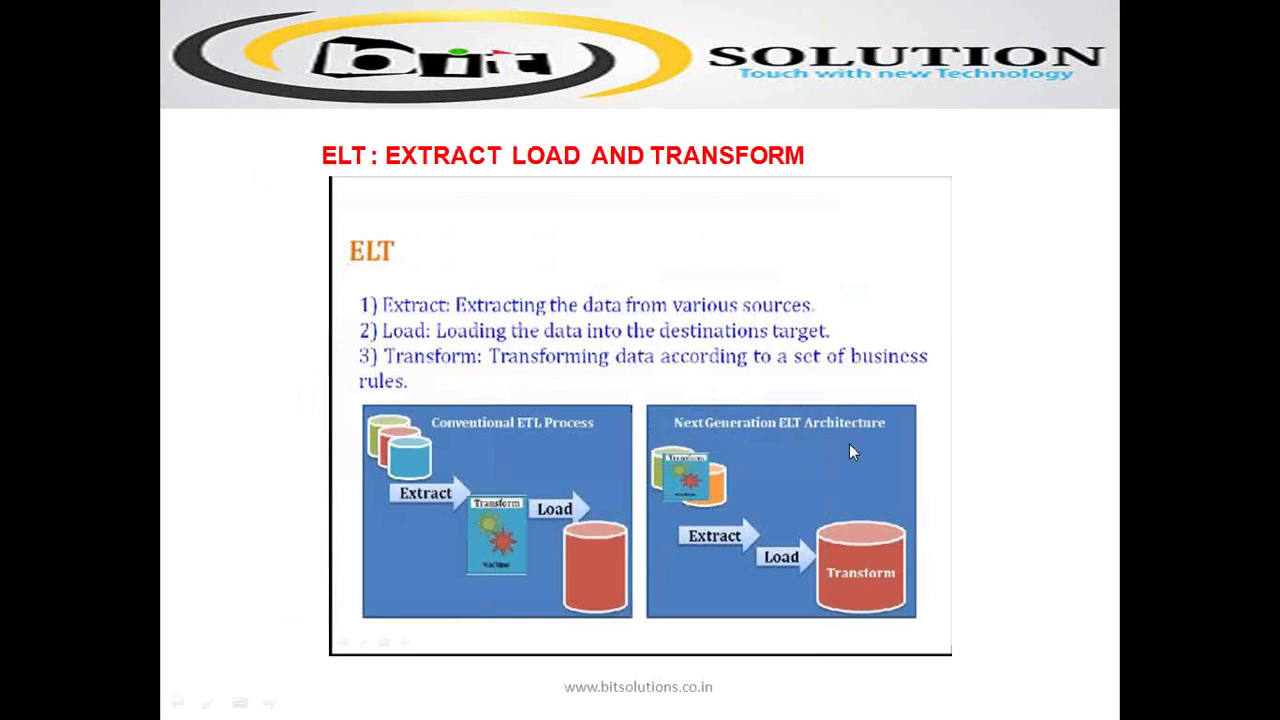
scroll(849, 443, down, 3)
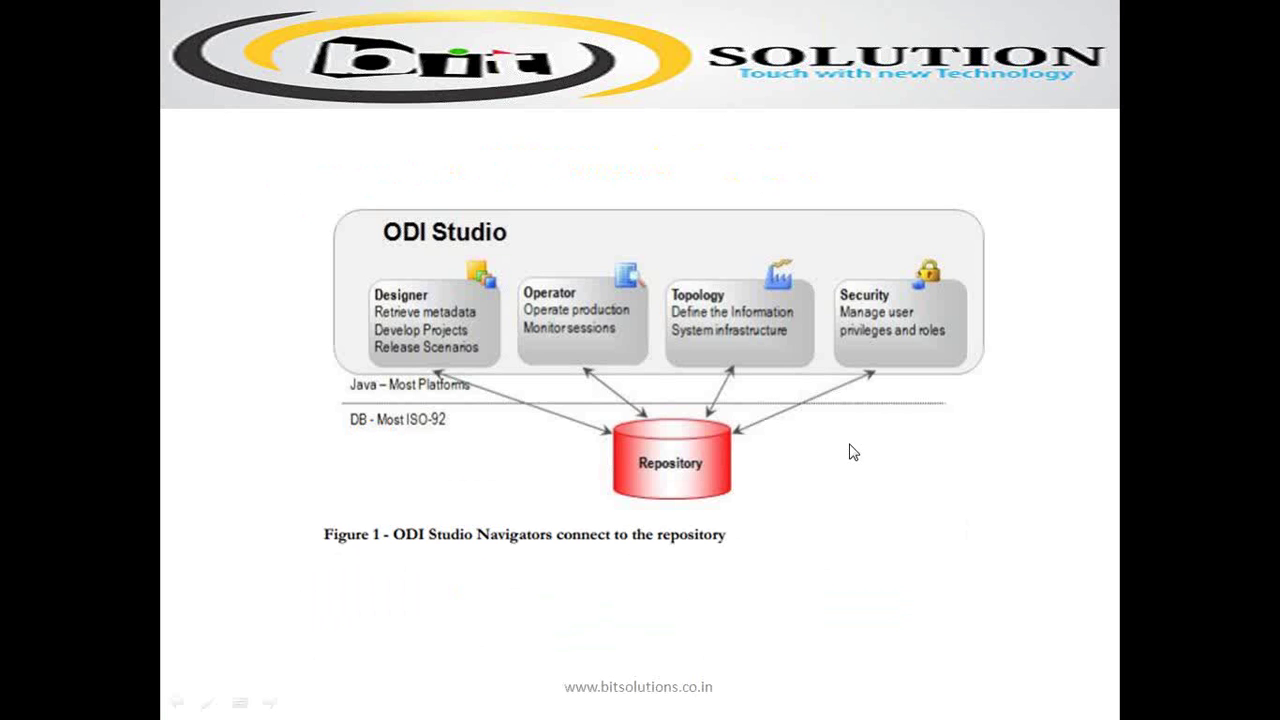